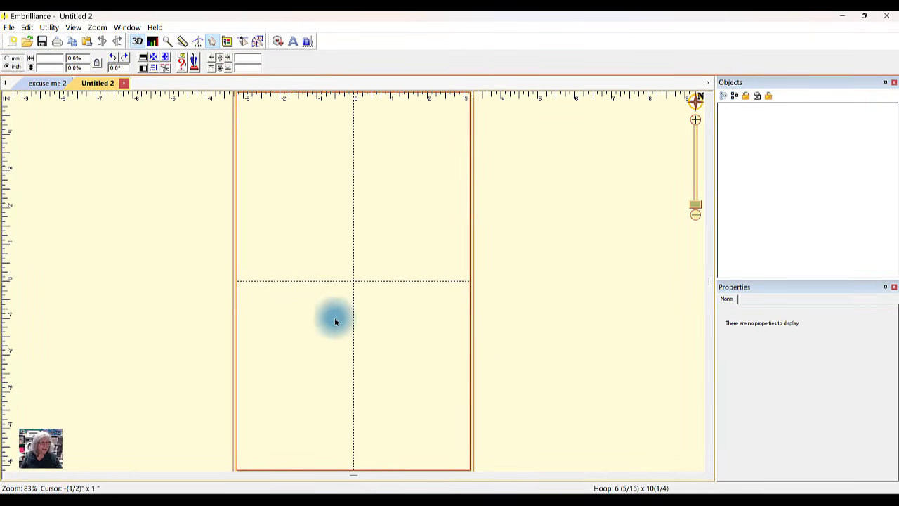
- Rotate the hoop to the landscape 10(1/4) x 6(5/16) orientation and switch to Create mode
click(604, 490)
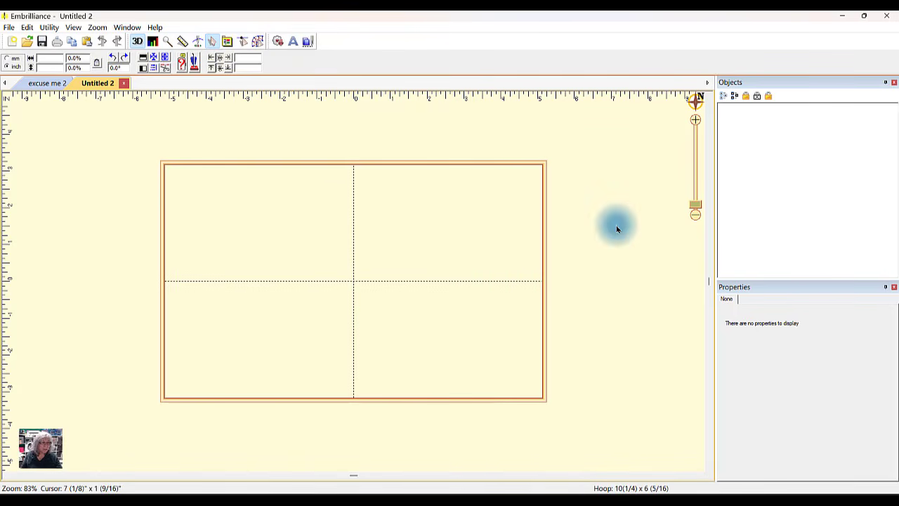
click(258, 40)
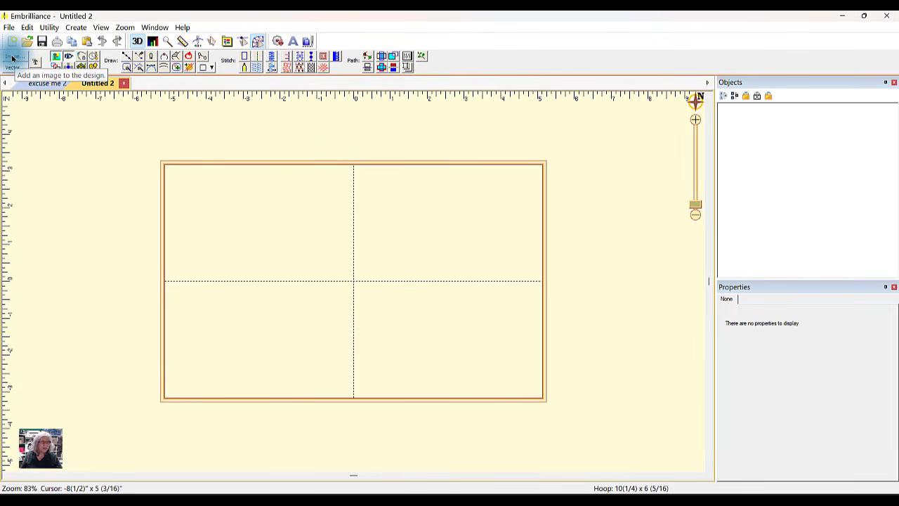
click(258, 40)
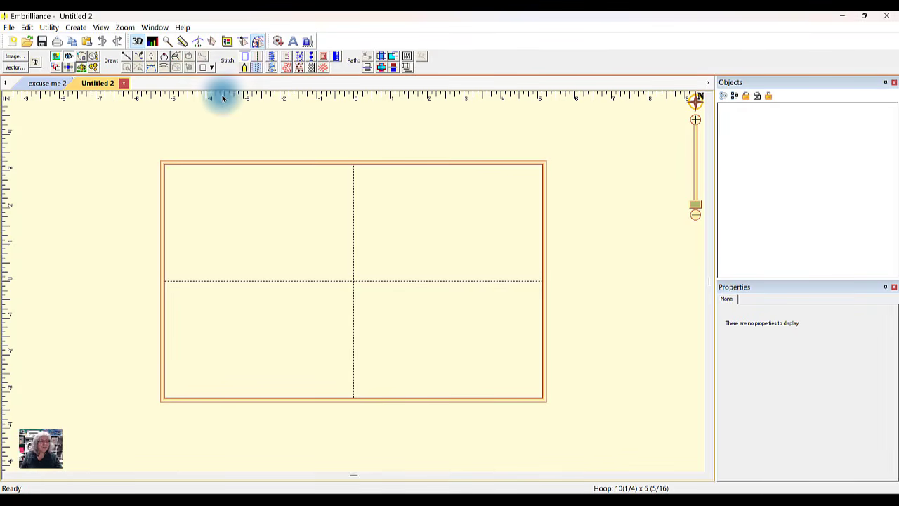
- Start an image import and browse to the png folder inside 200-Cute-Bird-Coloring-Pages-92903741 in Downloads
click(20, 57)
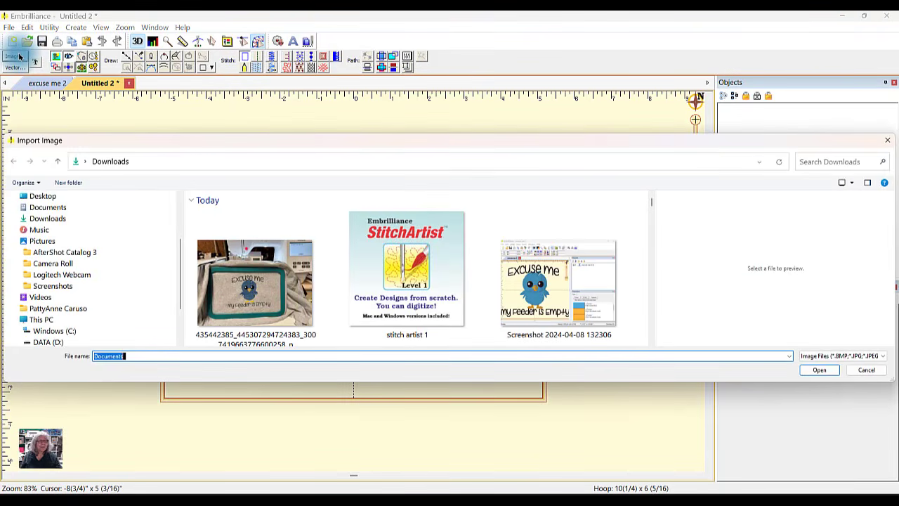
click(56, 218)
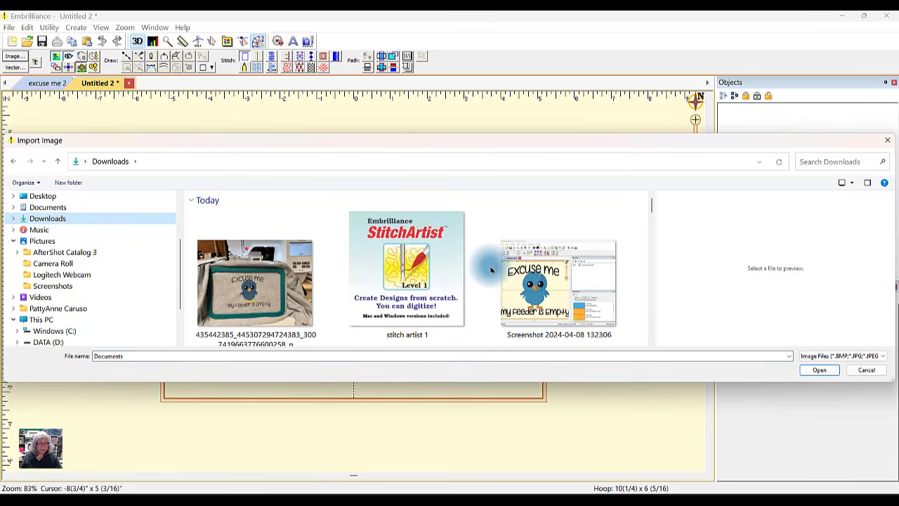
scroll(492, 270, down, 3)
double_click(452, 281)
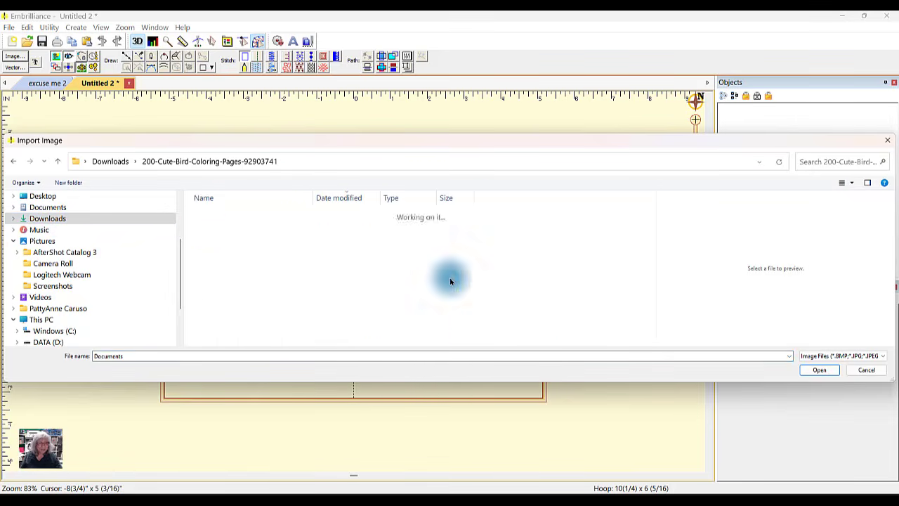
click(208, 230)
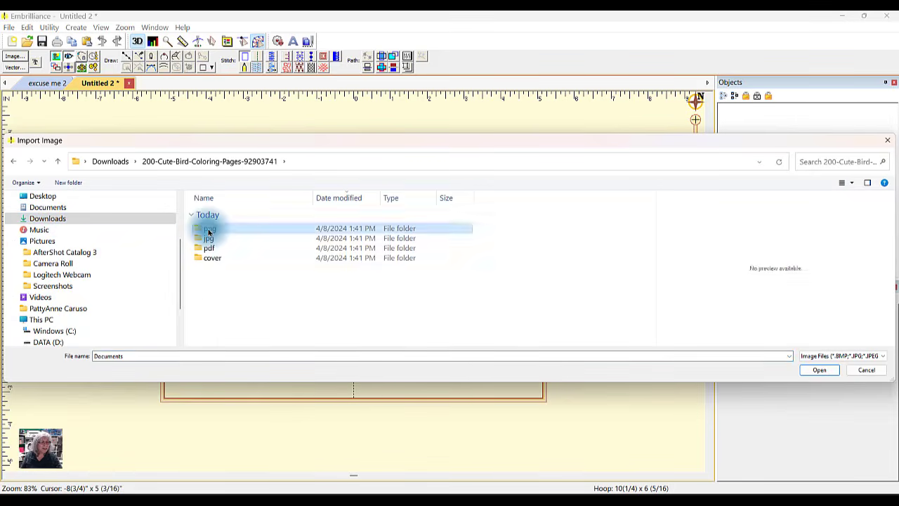
double_click(208, 229)
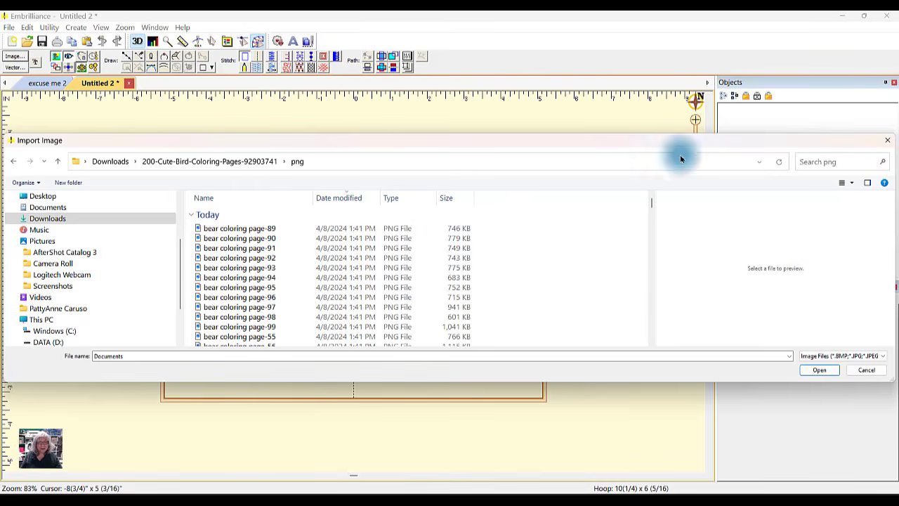
- Look through the bird pictures in the png folder and import bear coloring page-164 into the design
drag(667, 134, 671, 53)
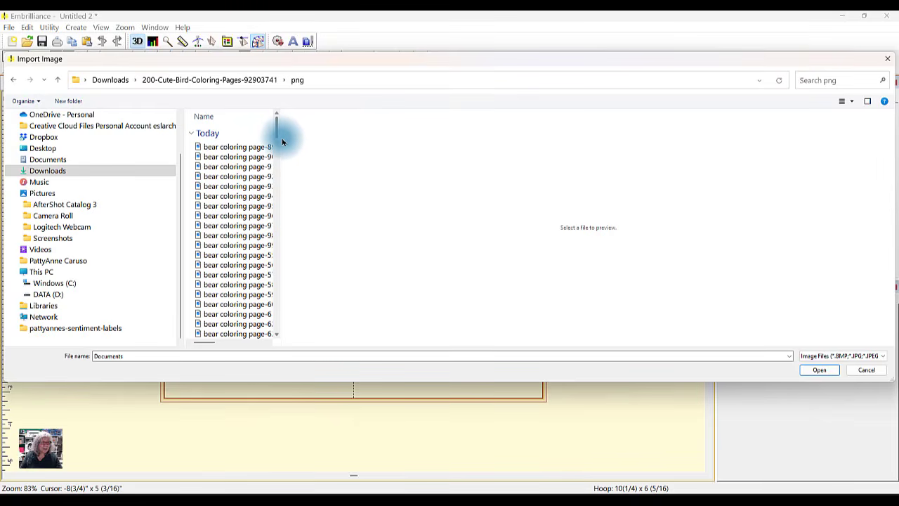
drag(280, 137, 402, 134)
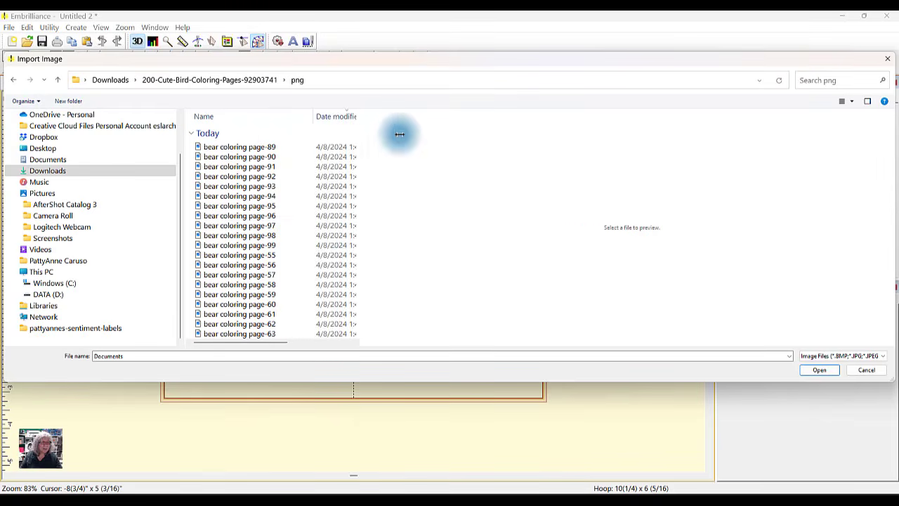
scroll(337, 246, down, 10)
scroll(354, 269, down, 20)
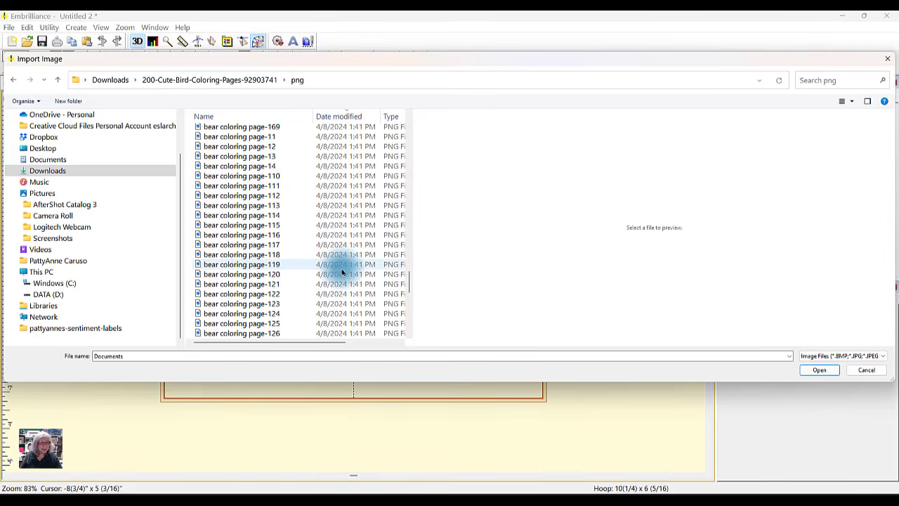
scroll(343, 273, down, 6)
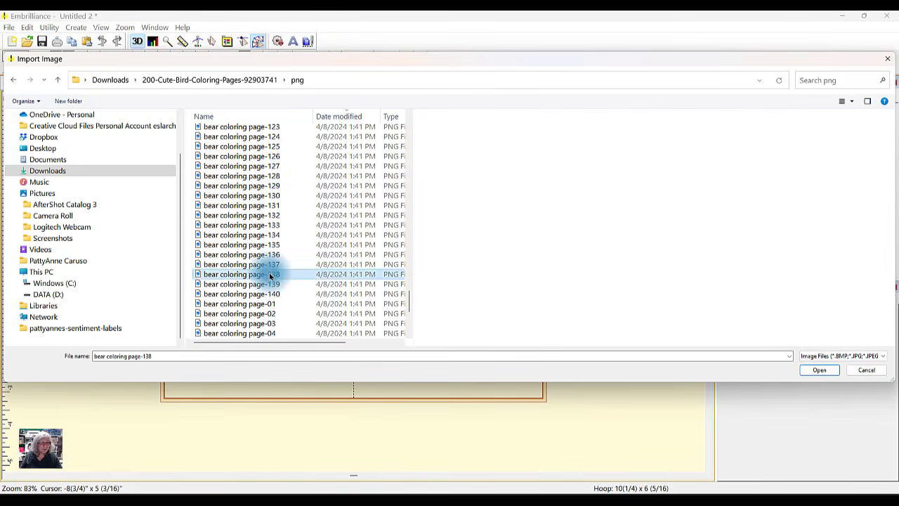
click(275, 128)
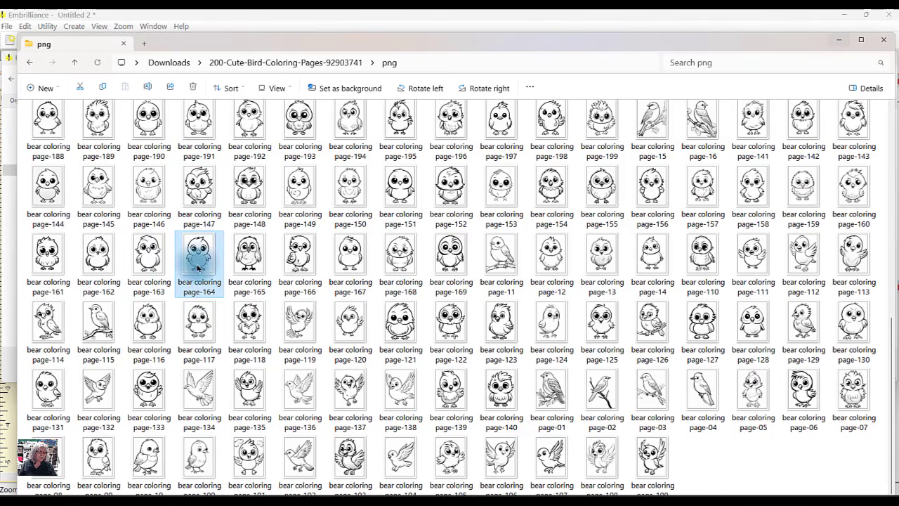
click(841, 39)
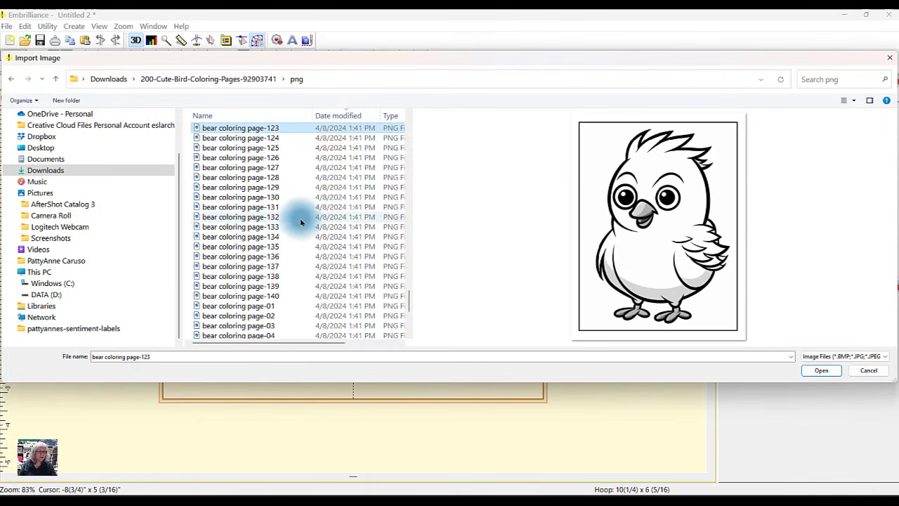
scroll(301, 222, up, 12)
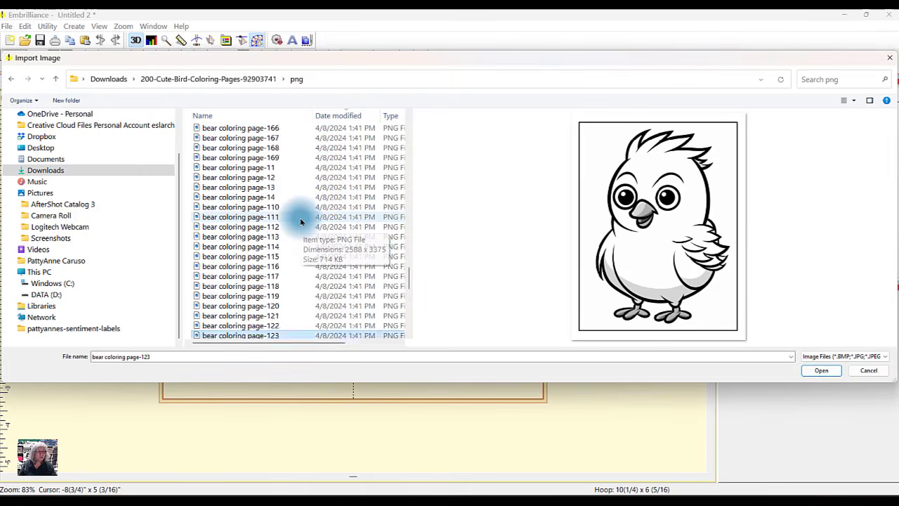
scroll(295, 239, down, 1)
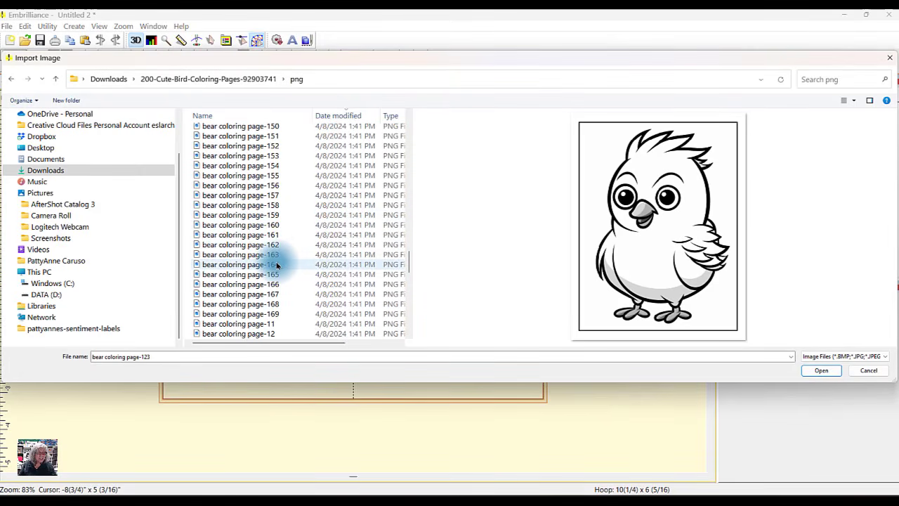
click(277, 264)
click(829, 374)
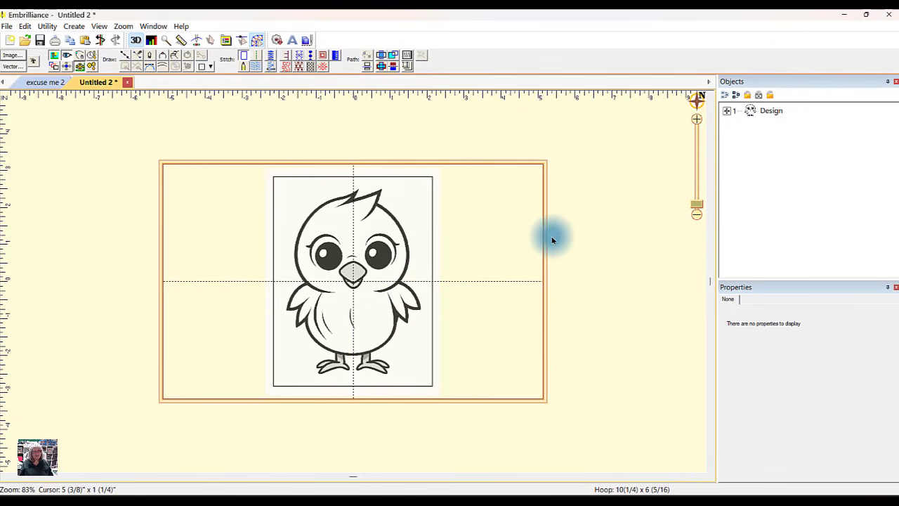
click(397, 236)
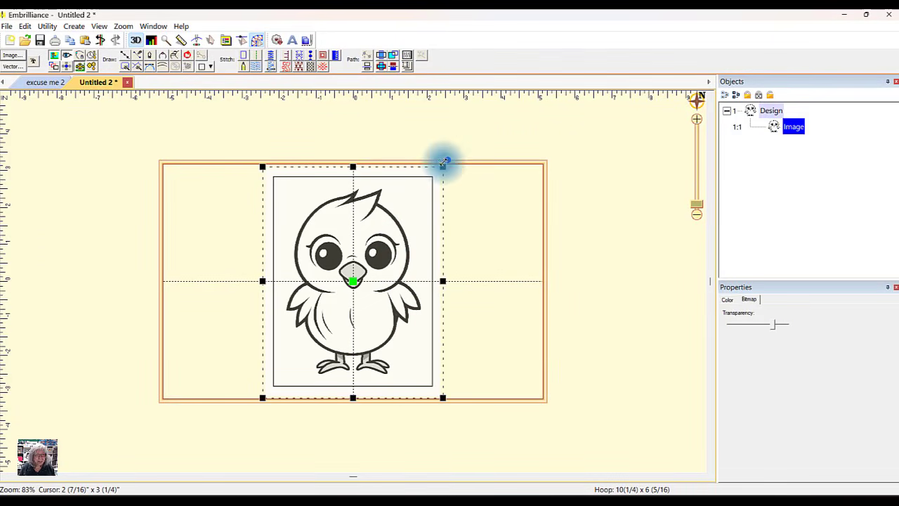
drag(442, 163, 429, 188)
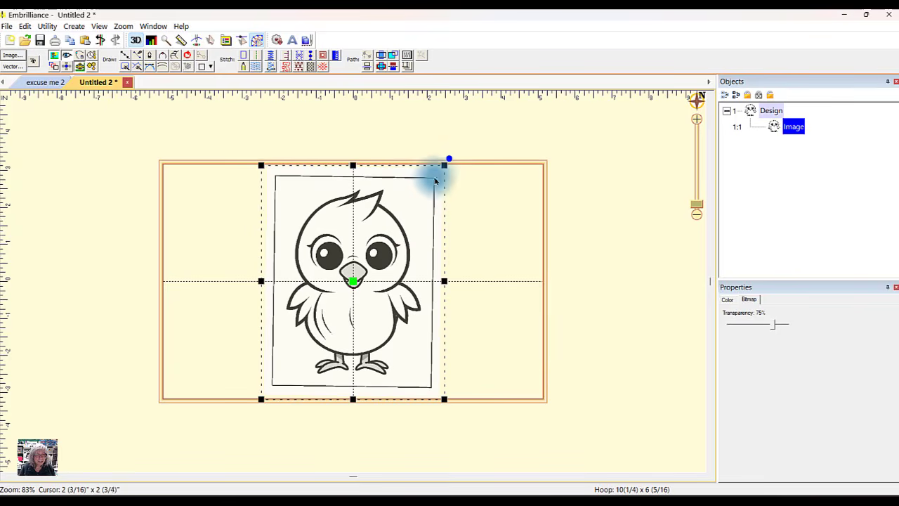
click(101, 40)
- Scale the chick image down proportionally from its corner so it fits inside the hoop with some margin
click(418, 190)
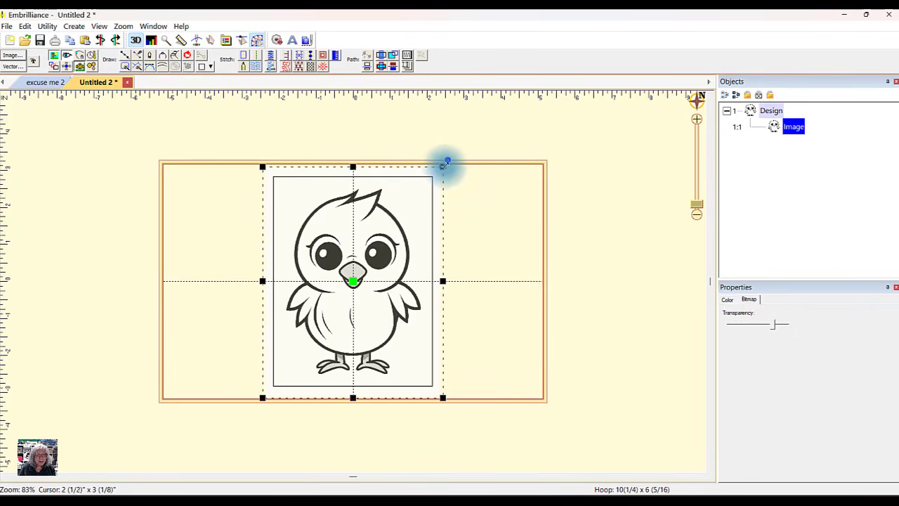
drag(442, 169, 431, 177)
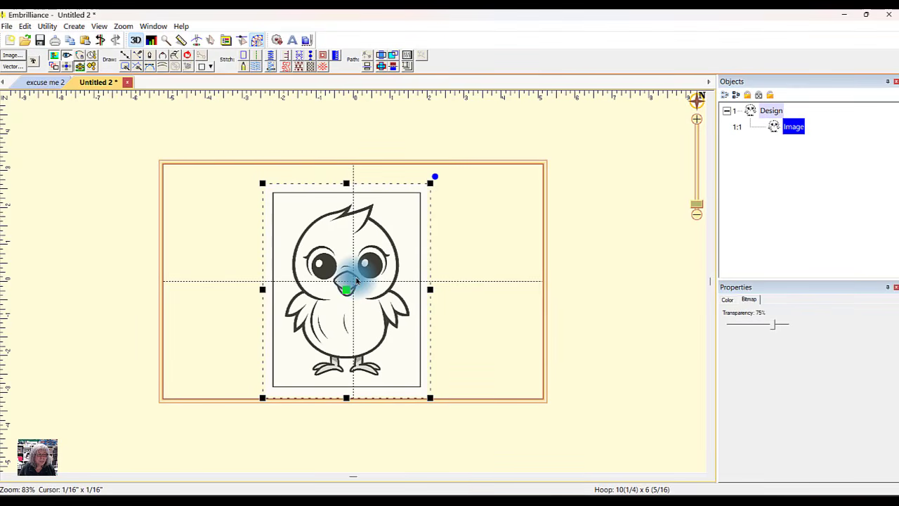
click(641, 246)
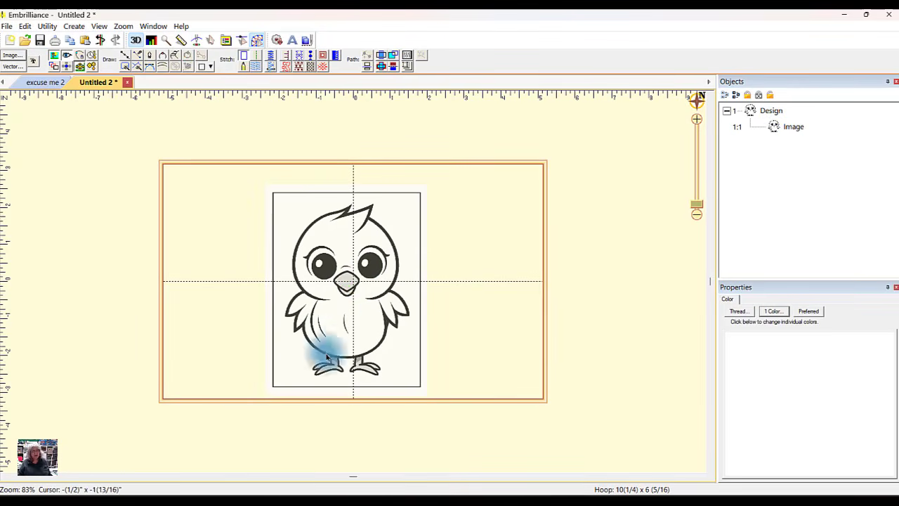
click(349, 290)
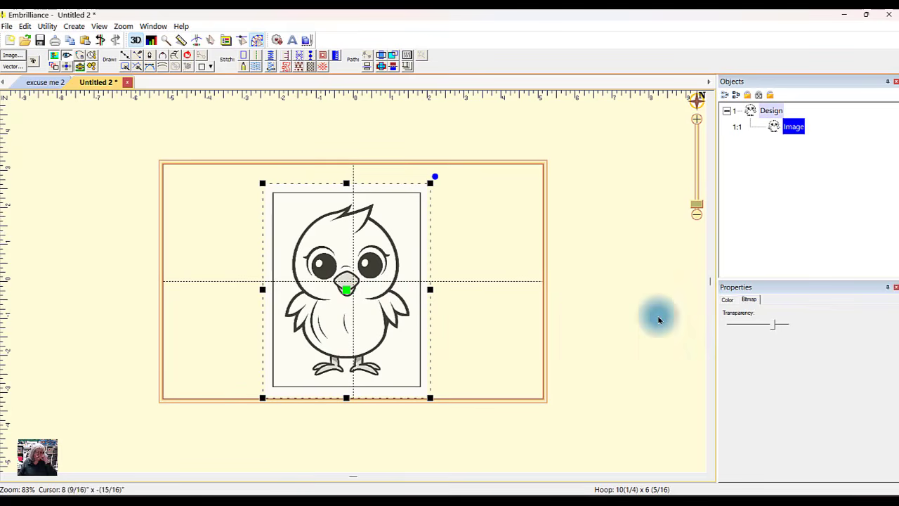
- Set the chick image's transparency to 25% and center the image in the hoop
click(794, 126)
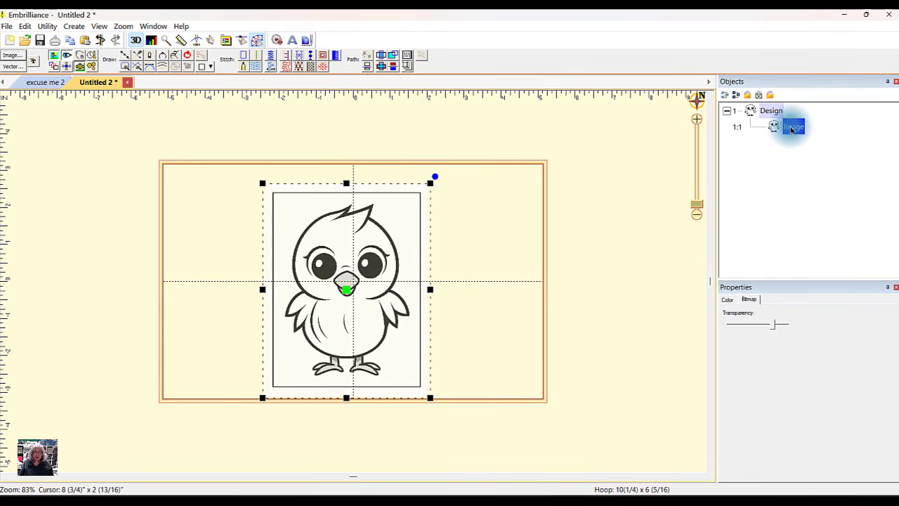
click(776, 161)
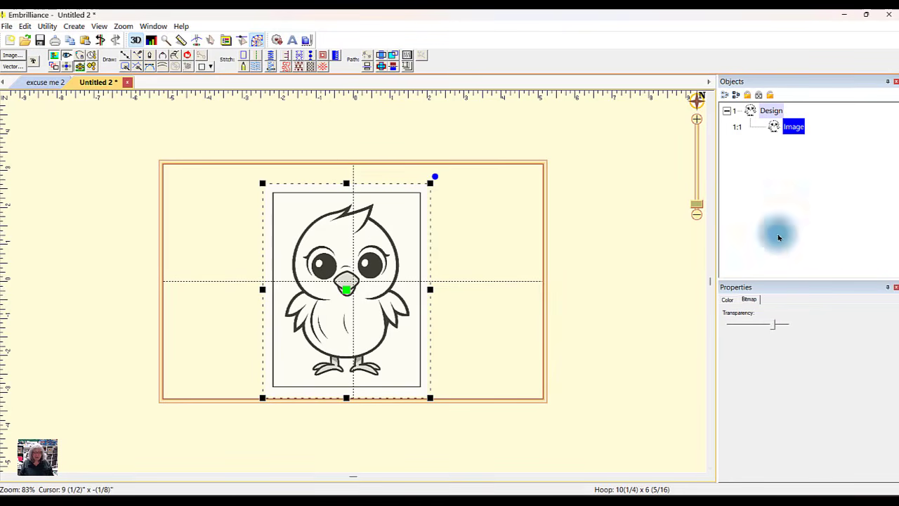
drag(773, 329, 746, 340)
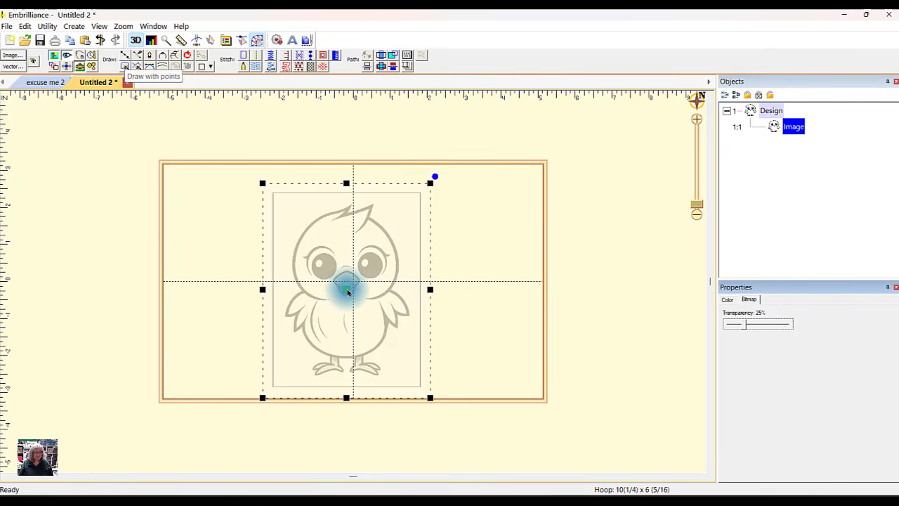
key(ctrl+z)
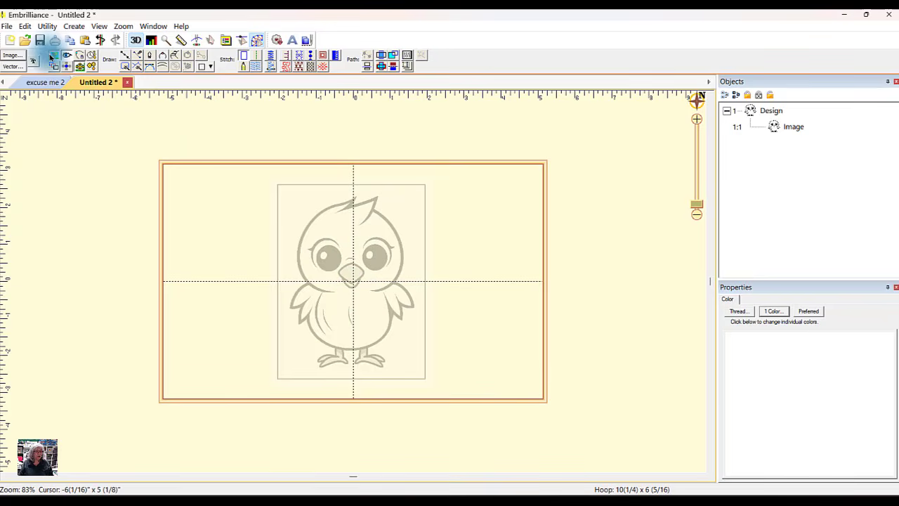
click(123, 59)
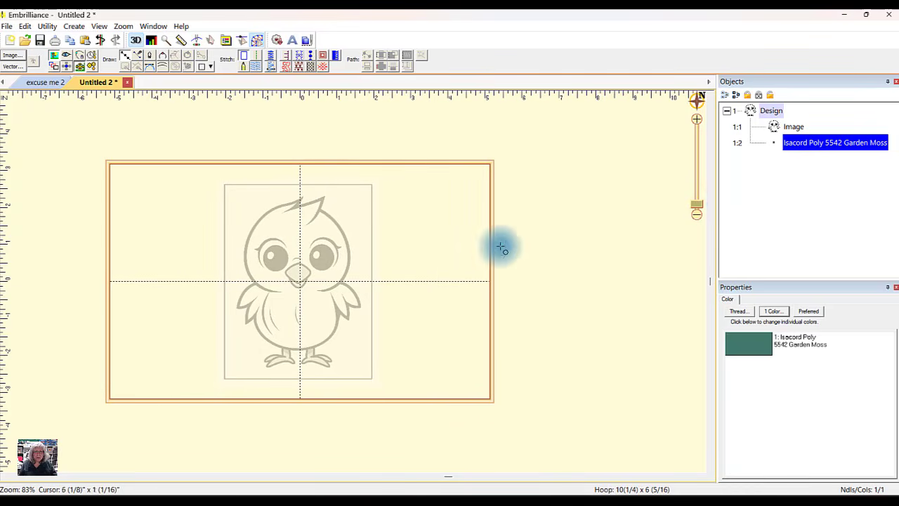
click(501, 247)
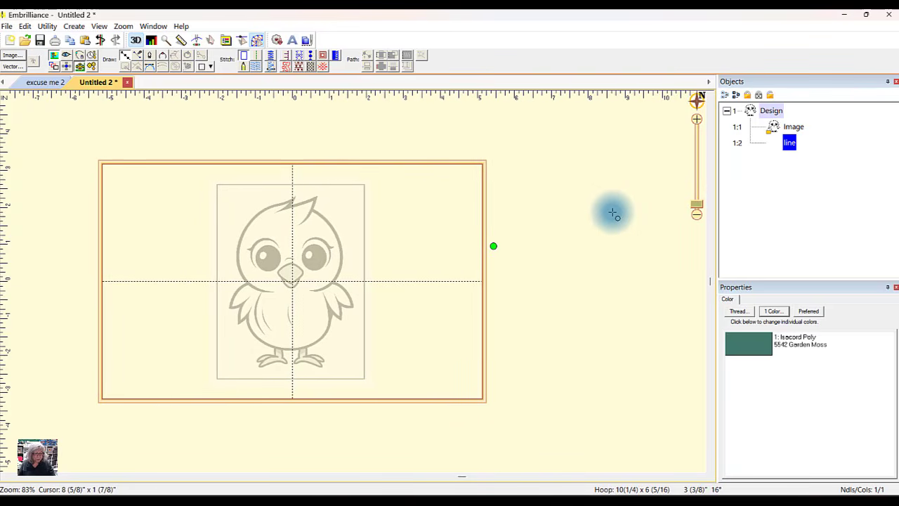
key(Escape)
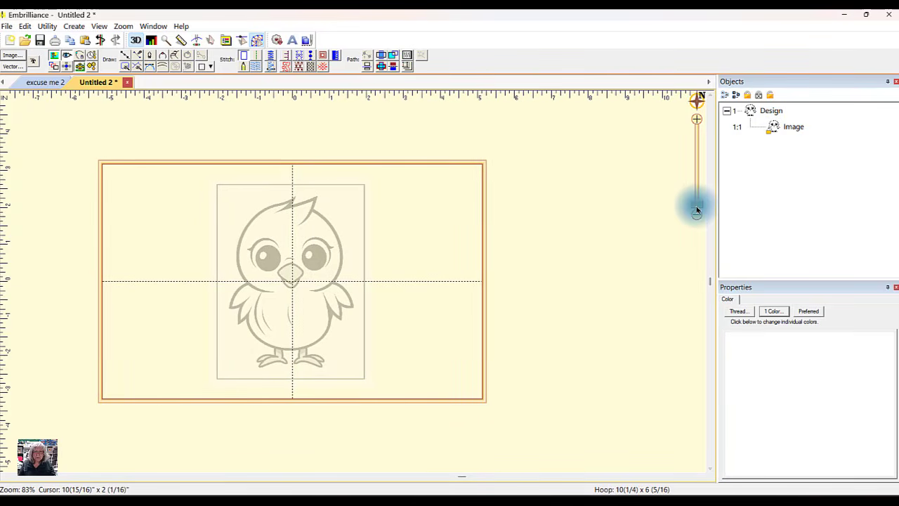
- Examine the chick's head, eyes and beak in the faded template image up close
drag(697, 209, 697, 182)
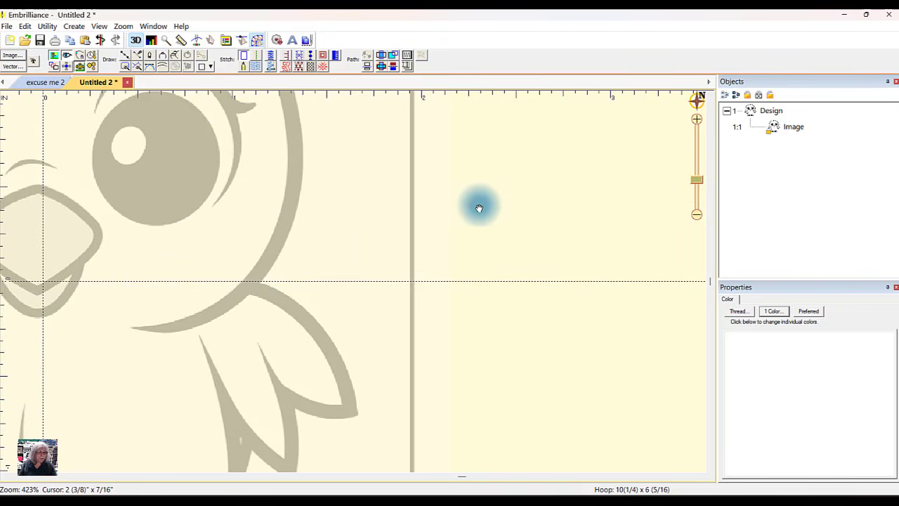
drag(235, 263, 562, 426)
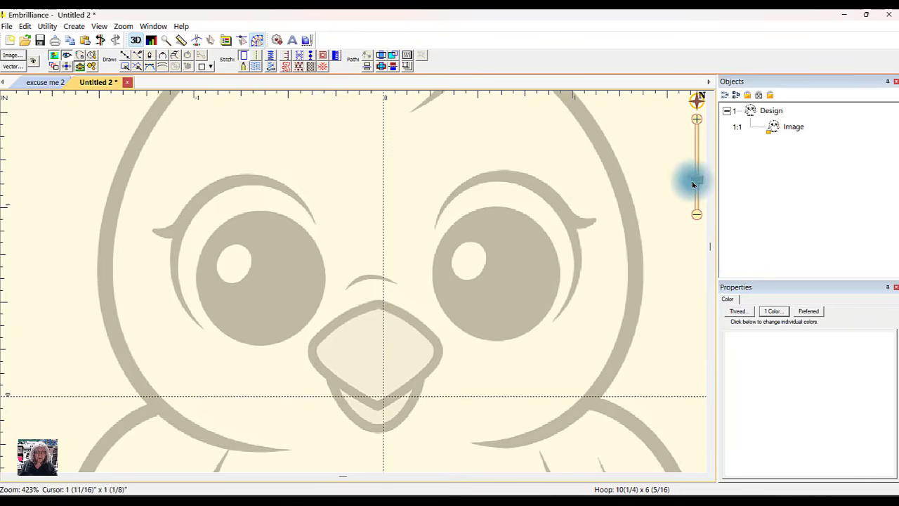
mouse_move(697, 182)
mouse_down()
mouse_move(701, 200)
mouse_move(696, 187)
mouse_up()
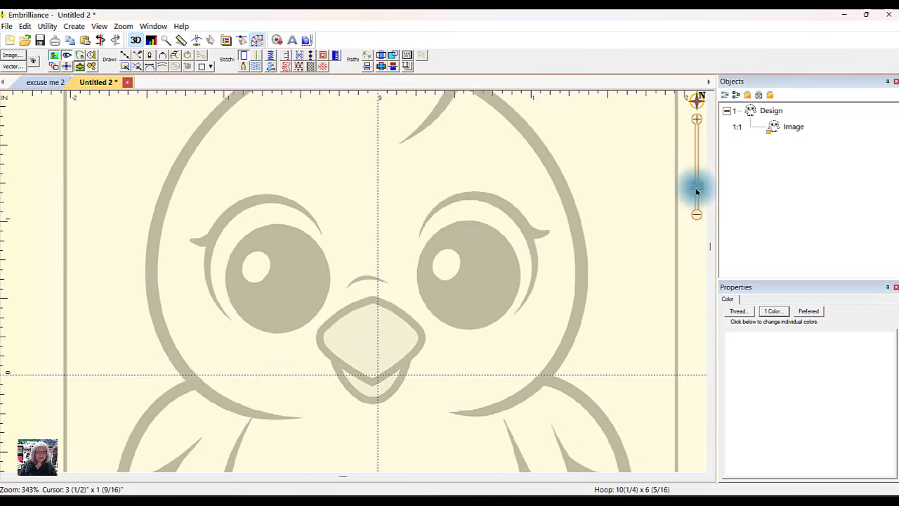
drag(470, 190, 472, 251)
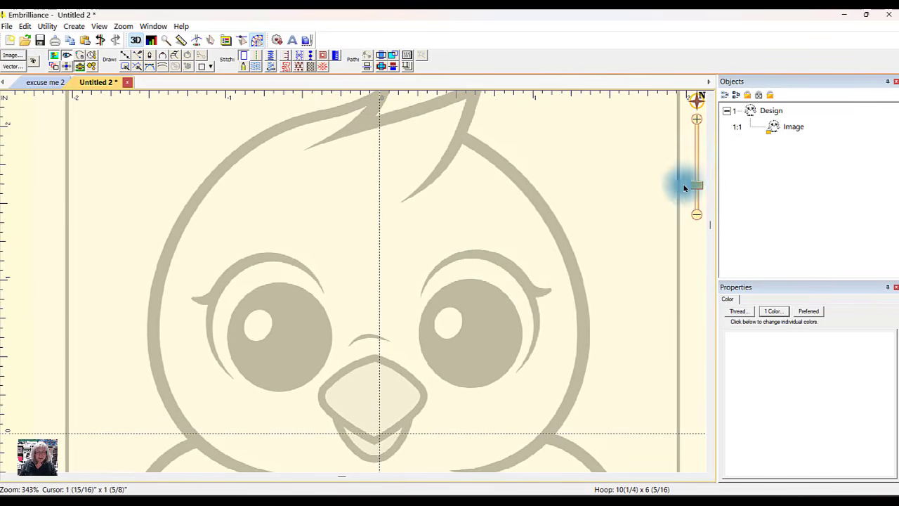
drag(700, 185, 699, 197)
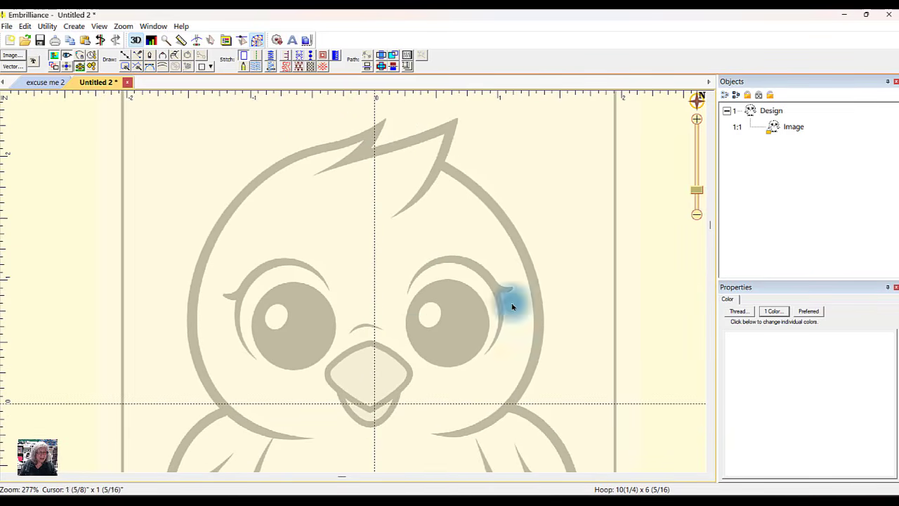
- Start a point-by-point path below the chick's left cheek and trace up the left side of the head through the hair tuft's tips
click(124, 59)
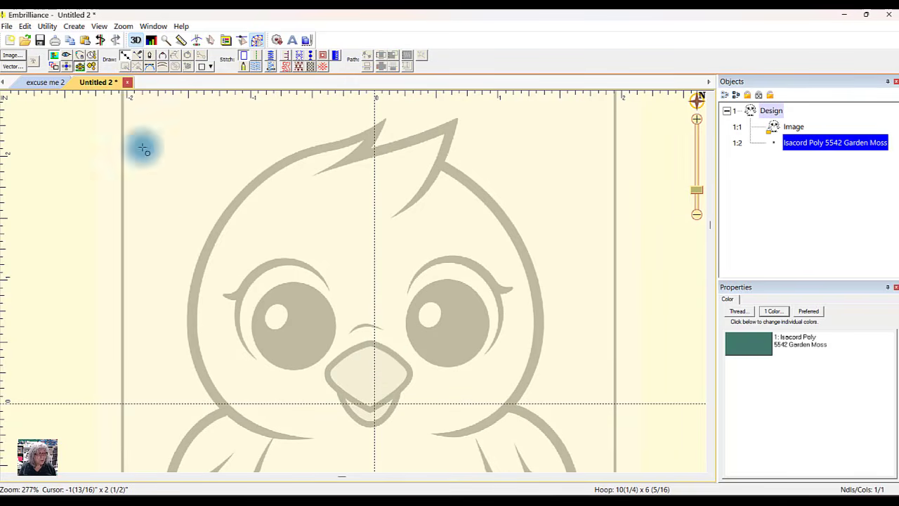
click(310, 439)
click(242, 421)
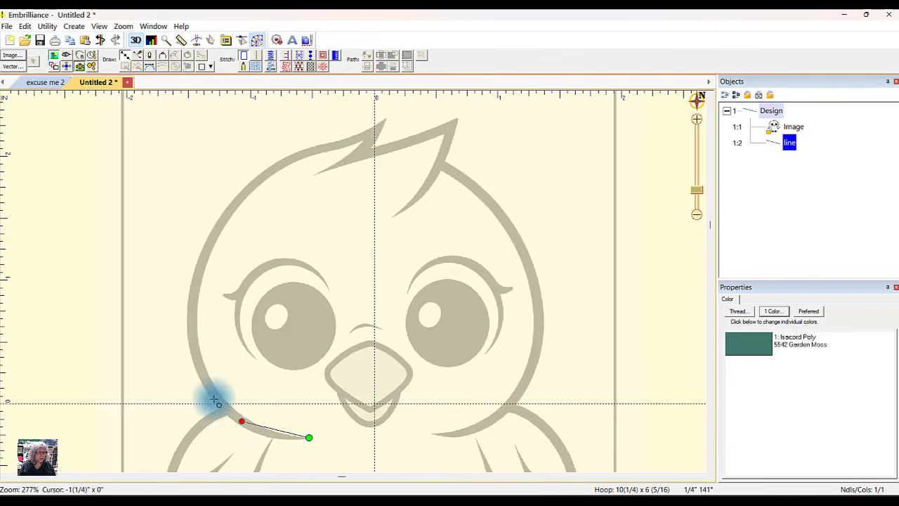
click(199, 368)
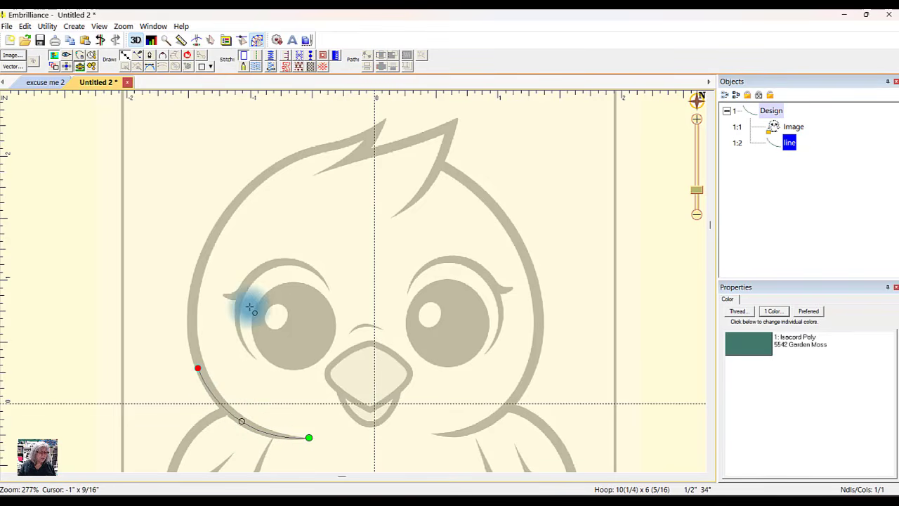
click(196, 292)
click(231, 206)
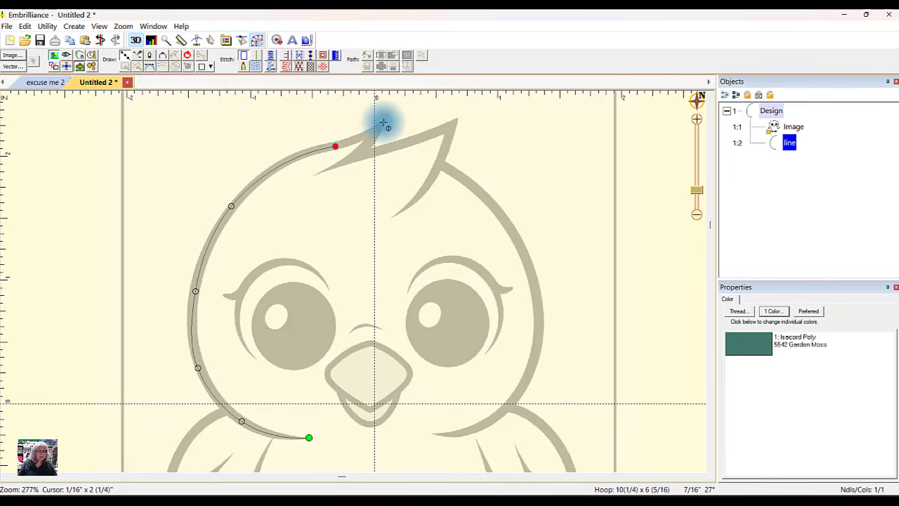
click(382, 124)
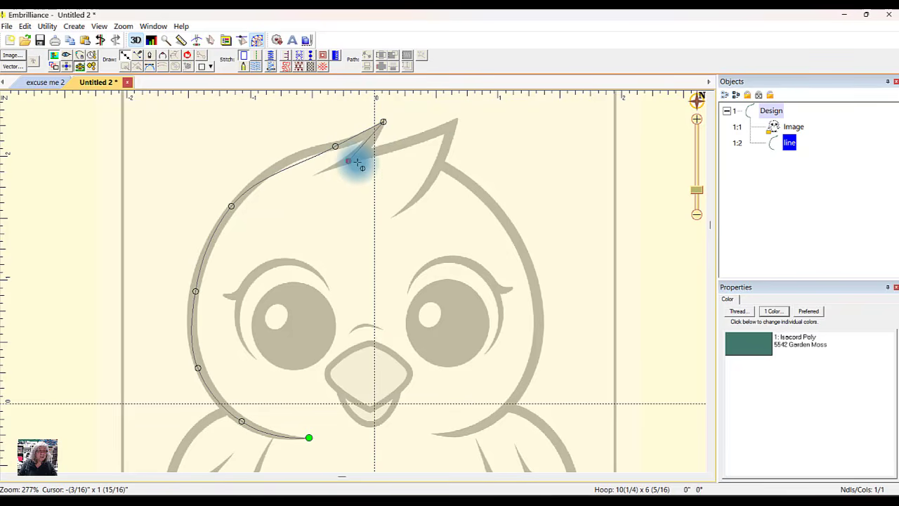
click(454, 124)
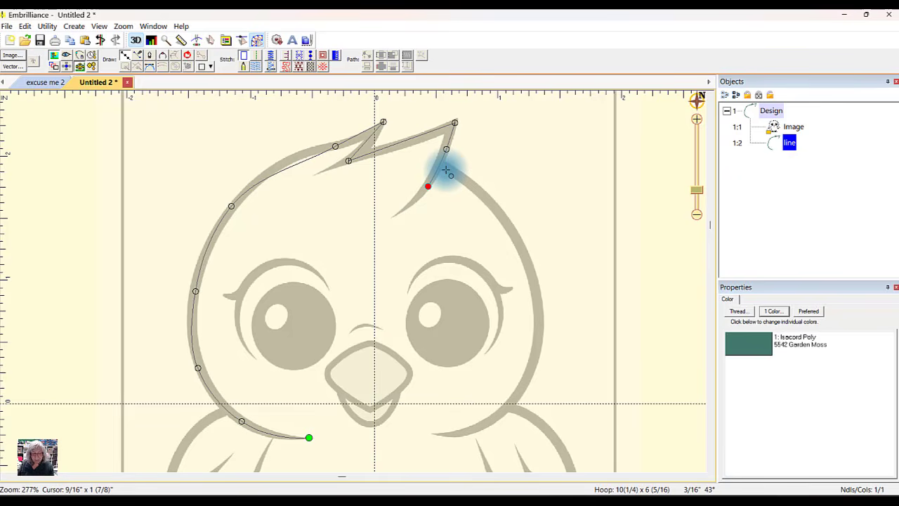
- Continue the path from the hair tuft down the right side of the chick's head to the right end of the chin line
drag(446, 171, 439, 153)
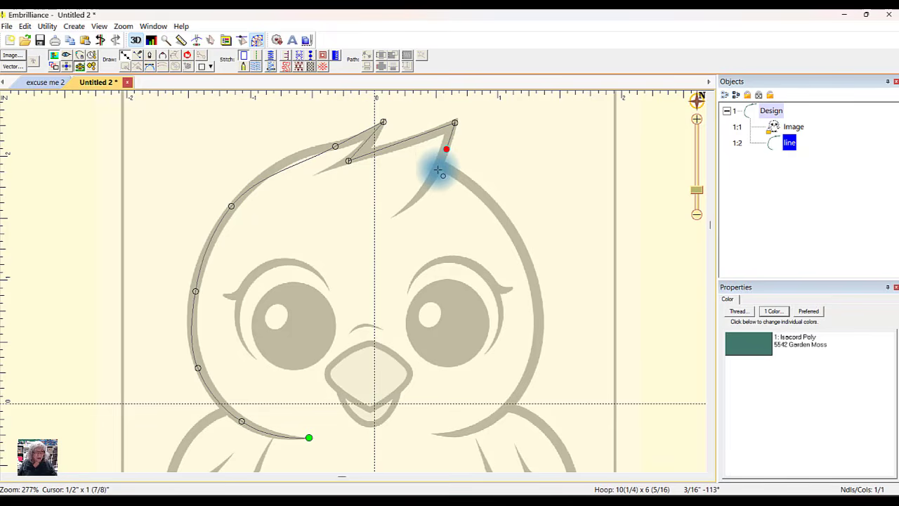
click(438, 170)
click(479, 189)
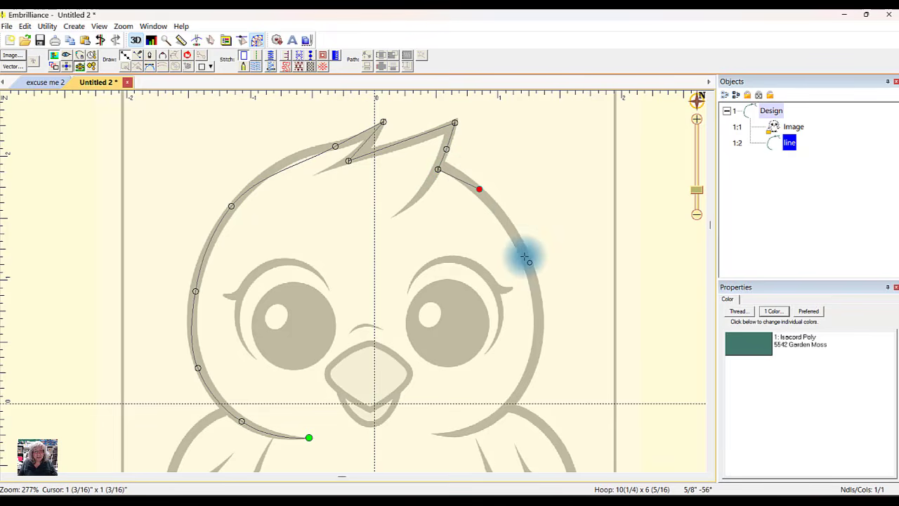
click(526, 259)
click(536, 347)
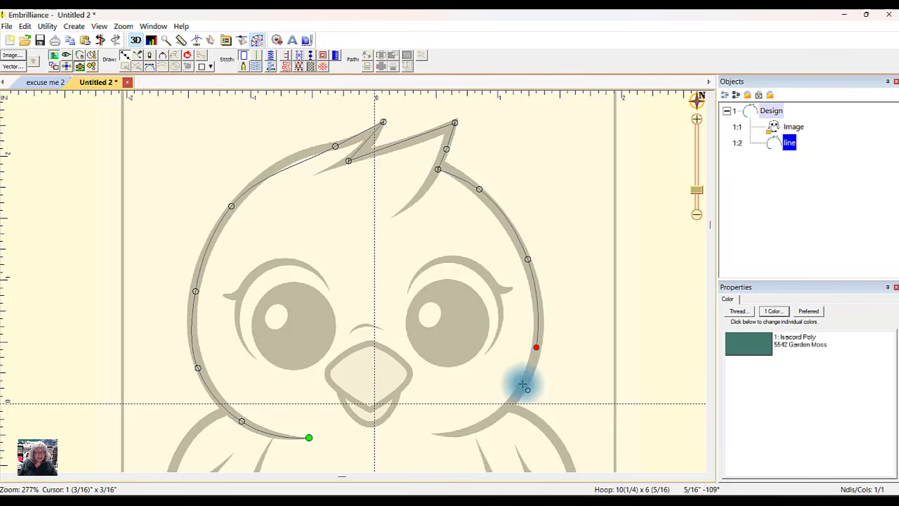
click(505, 408)
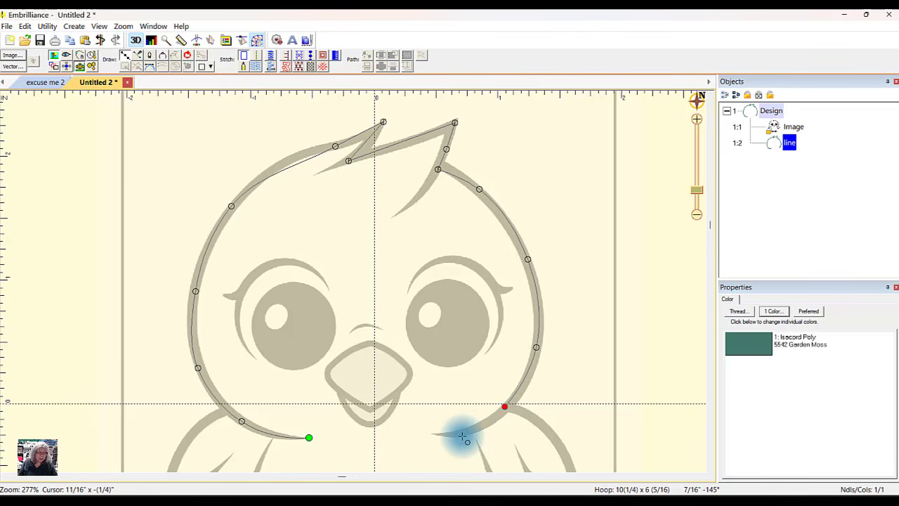
click(463, 436)
click(429, 436)
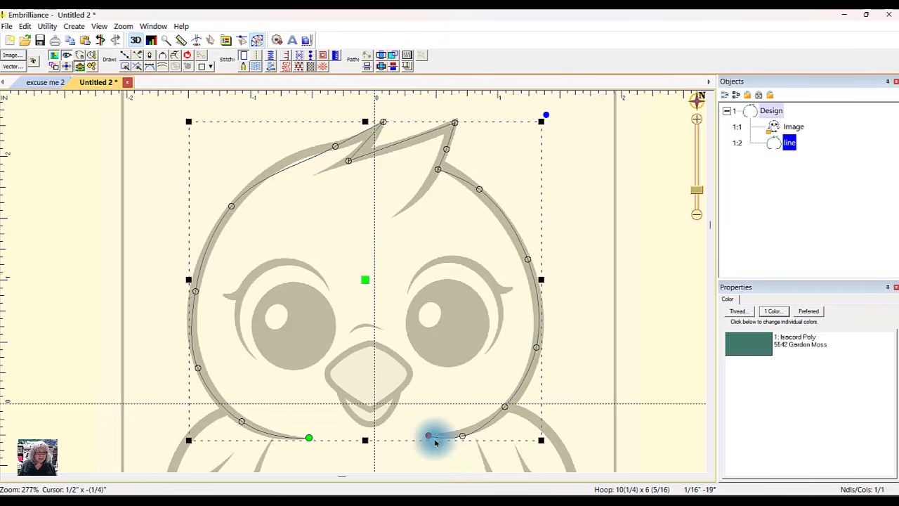
- Bend the path's upper left segment to follow the head's curve and close the outline across the chin
click(302, 163)
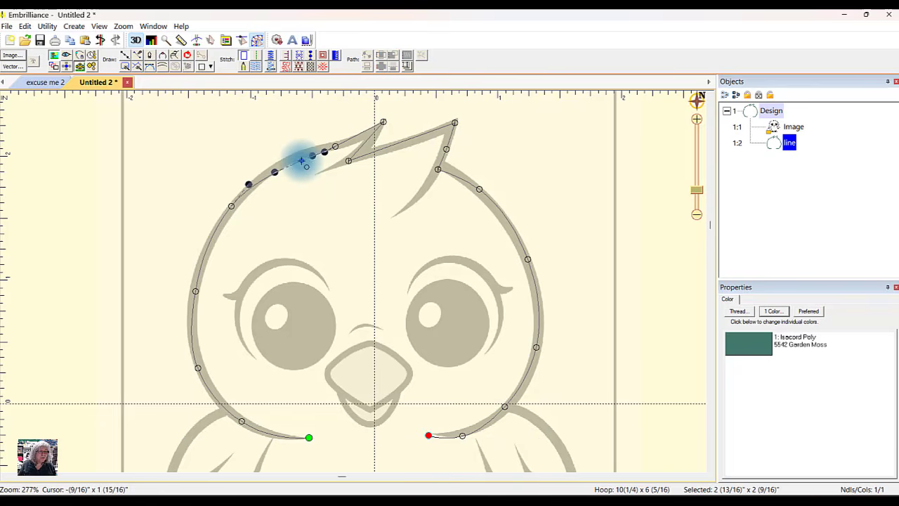
drag(325, 151, 325, 147)
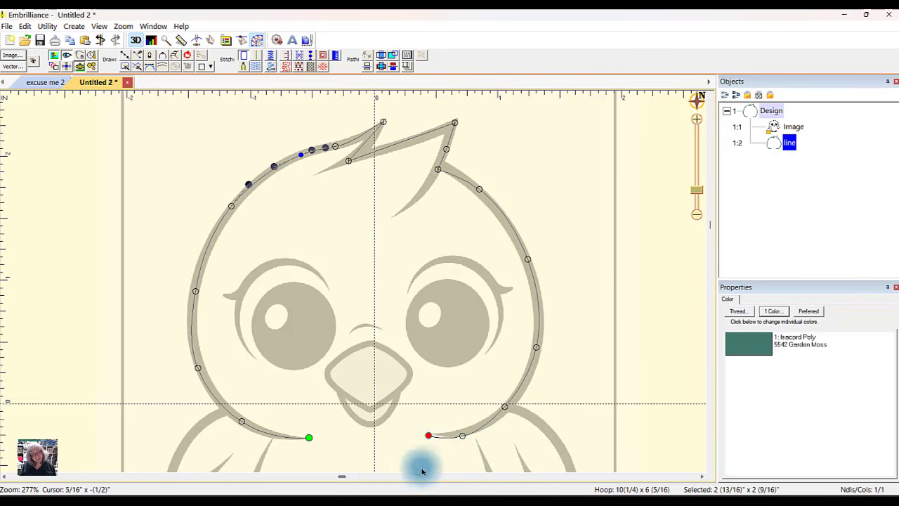
drag(696, 190, 698, 201)
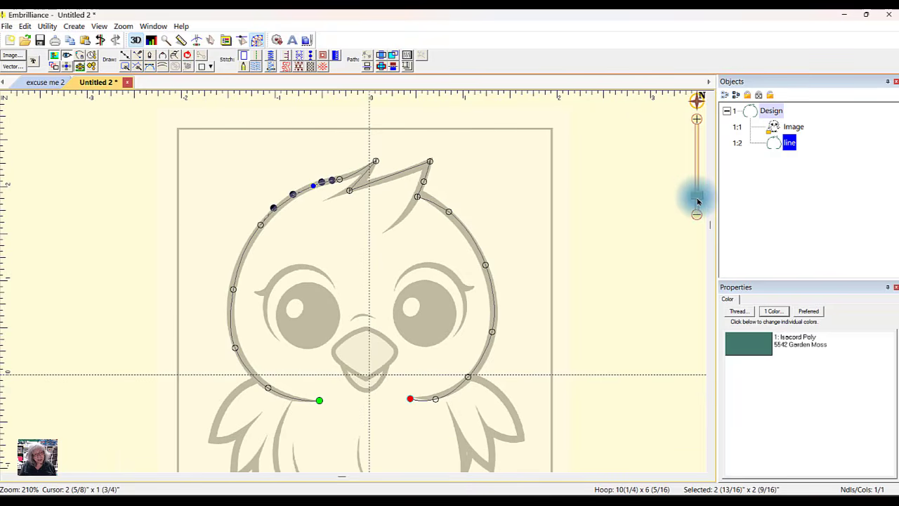
click(411, 401)
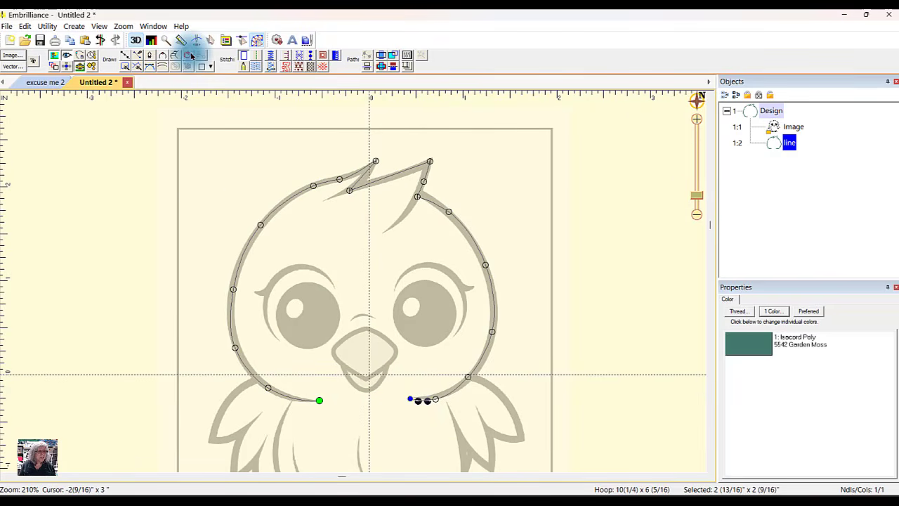
click(562, 368)
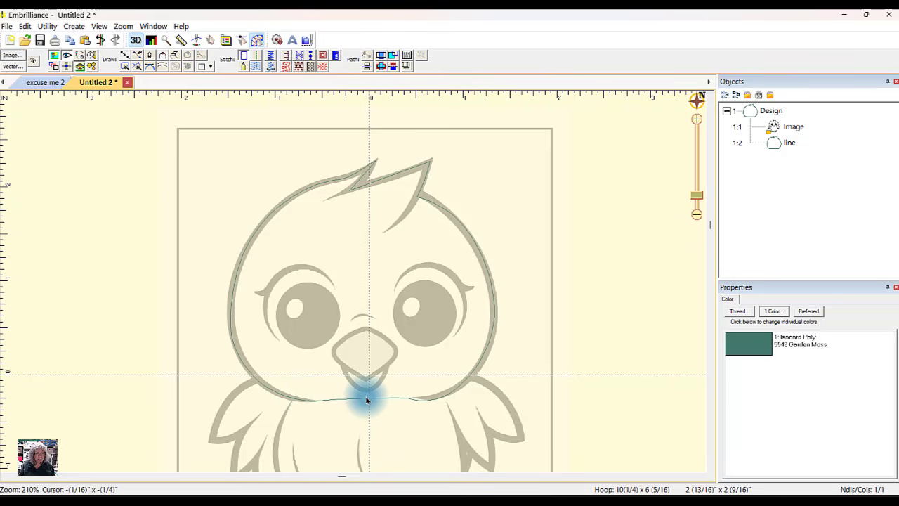
- Add a point in the middle of the chin segment and lower it slightly, adjusting the chin points on either side to round the curve
click(362, 402)
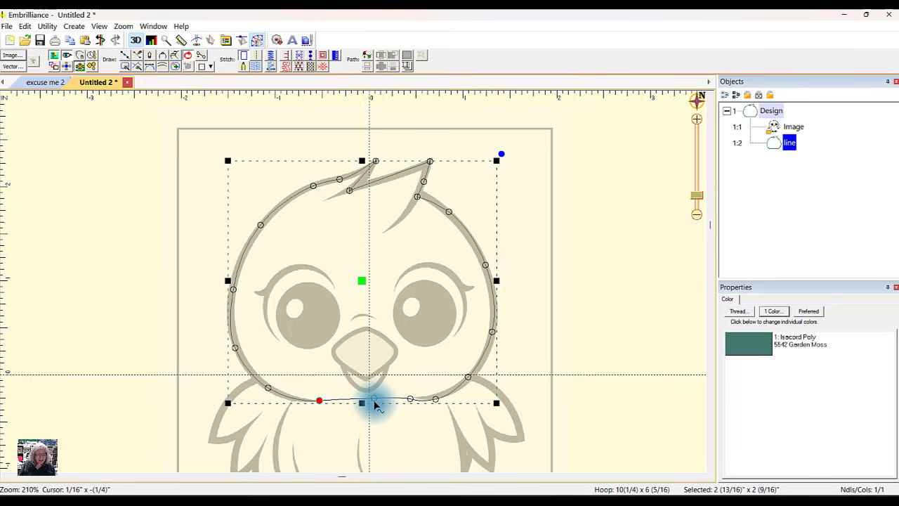
drag(374, 401, 375, 408)
click(329, 400)
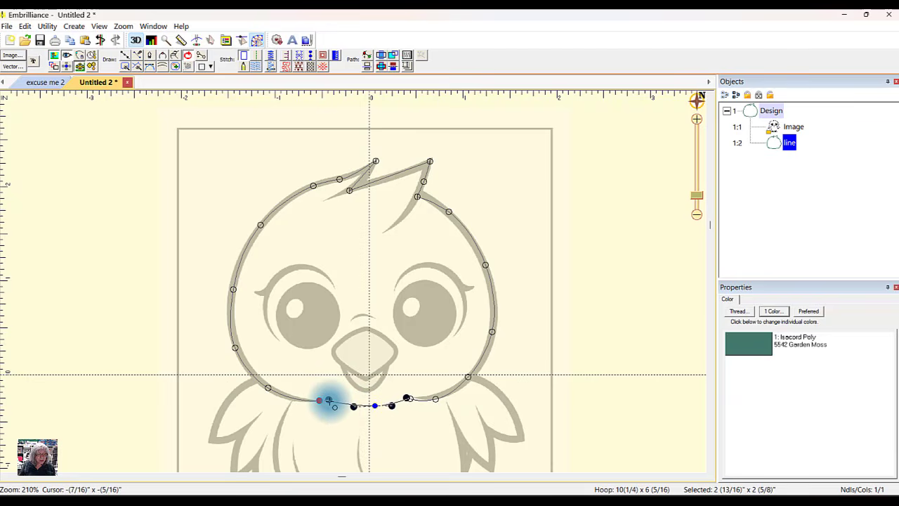
drag(329, 404, 329, 404)
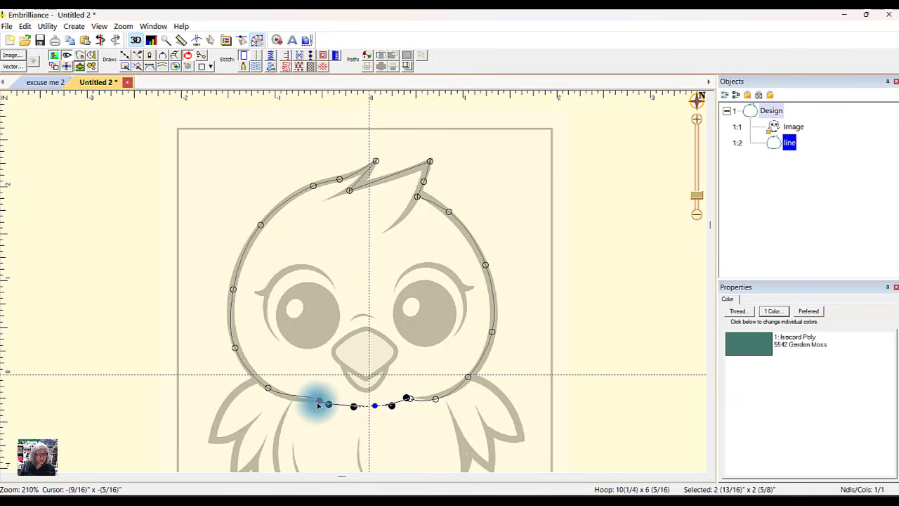
click(411, 408)
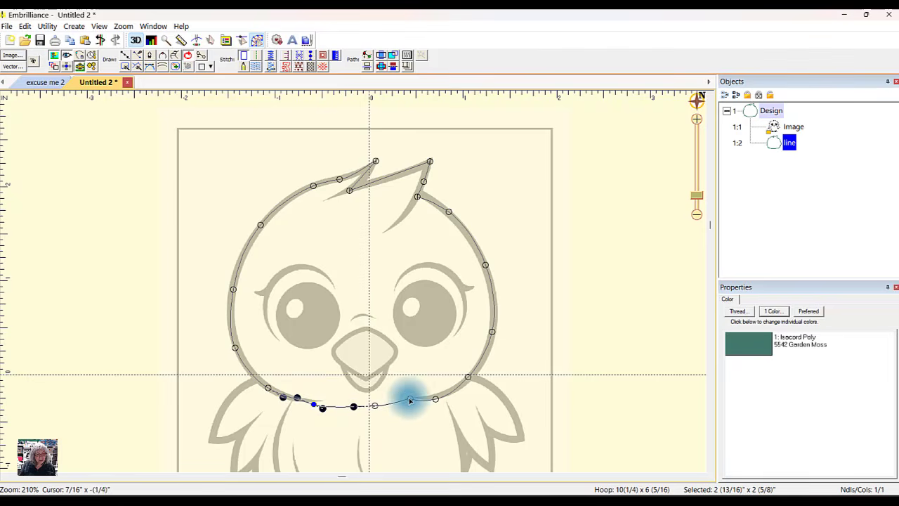
click(473, 413)
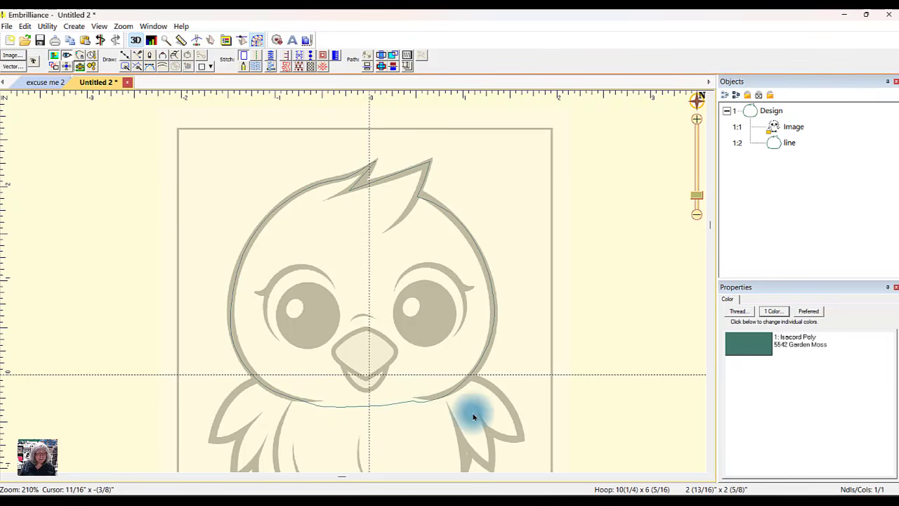
- Reposition the two points on the right part of the chin so the outline blends smoothly into the cheek
click(428, 403)
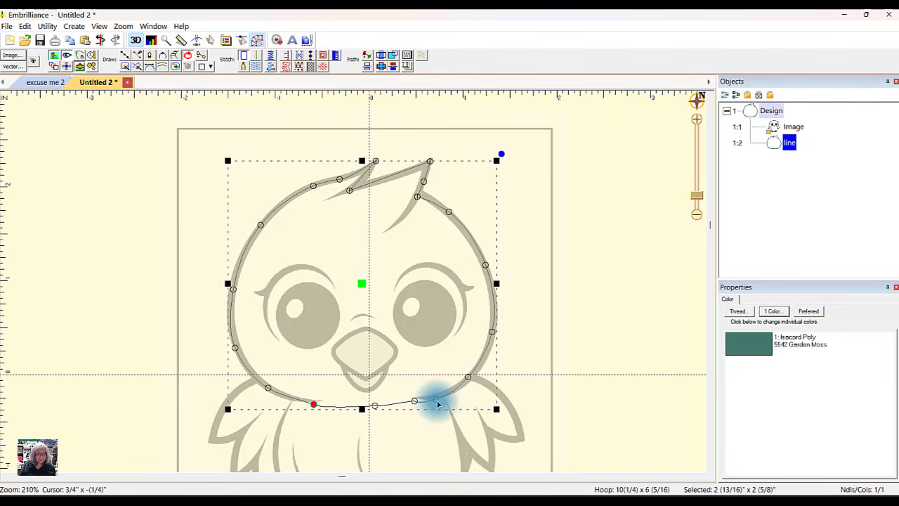
click(438, 402)
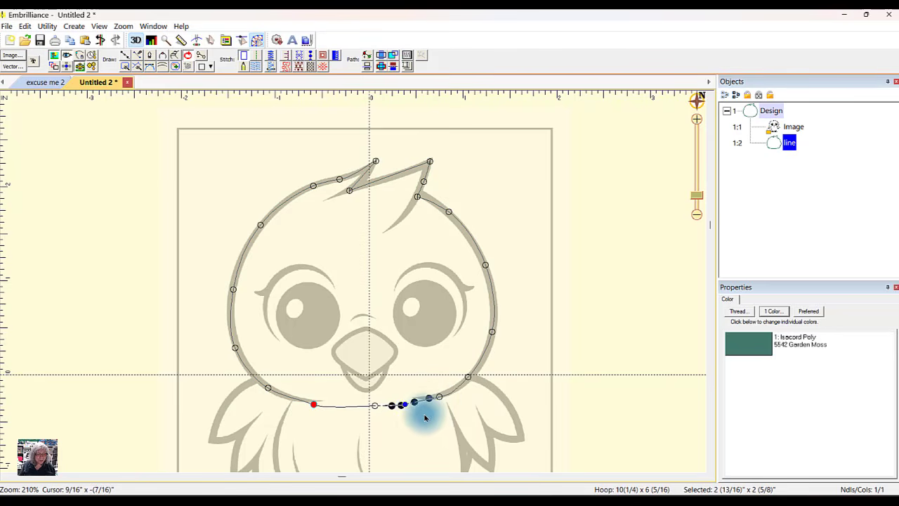
click(459, 416)
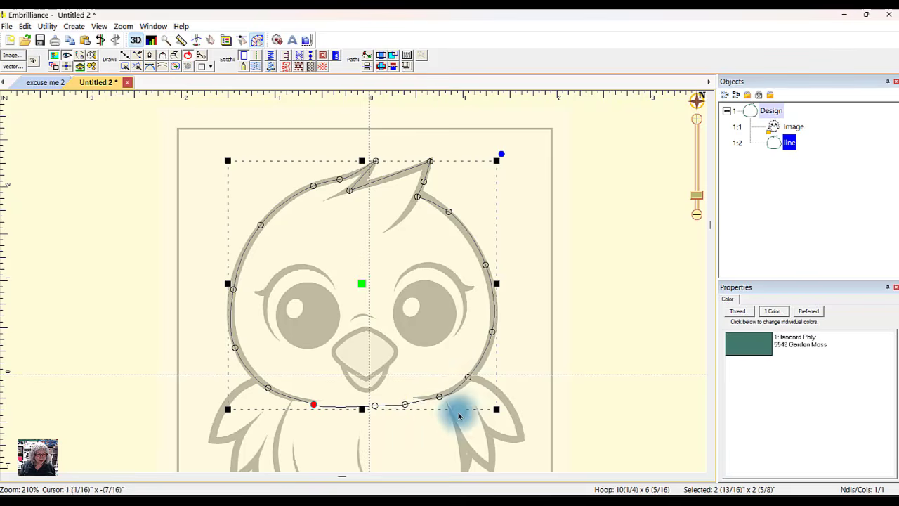
click(409, 406)
click(611, 341)
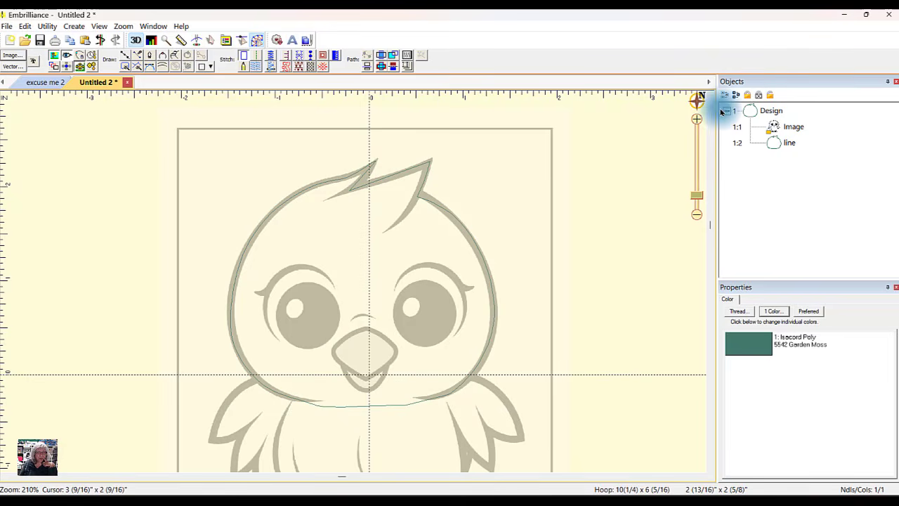
- Convert the closed head outline to a fill stitch and set its thread color to Isacord Poly 1362 Shrimp
click(791, 143)
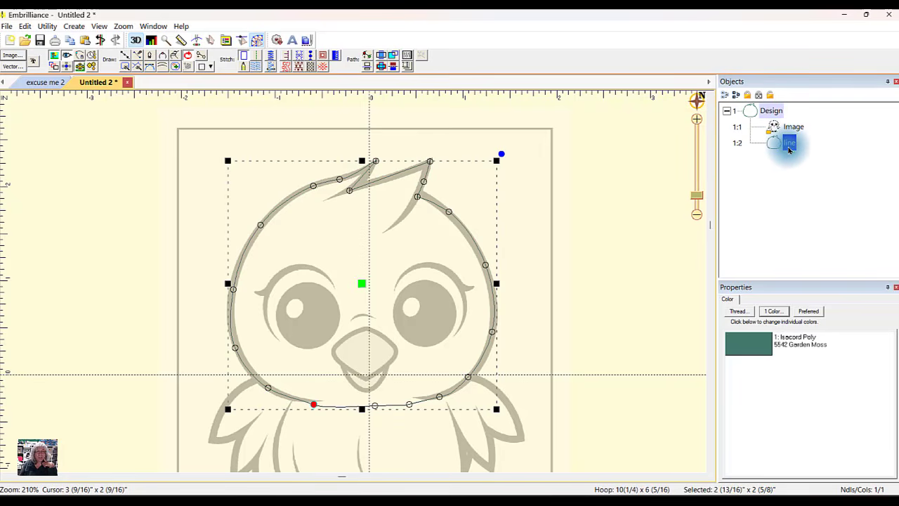
click(257, 66)
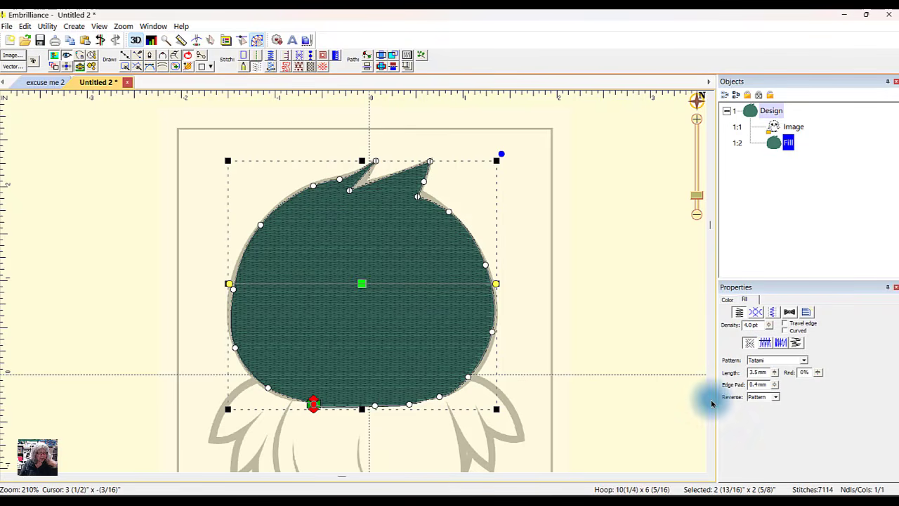
click(727, 300)
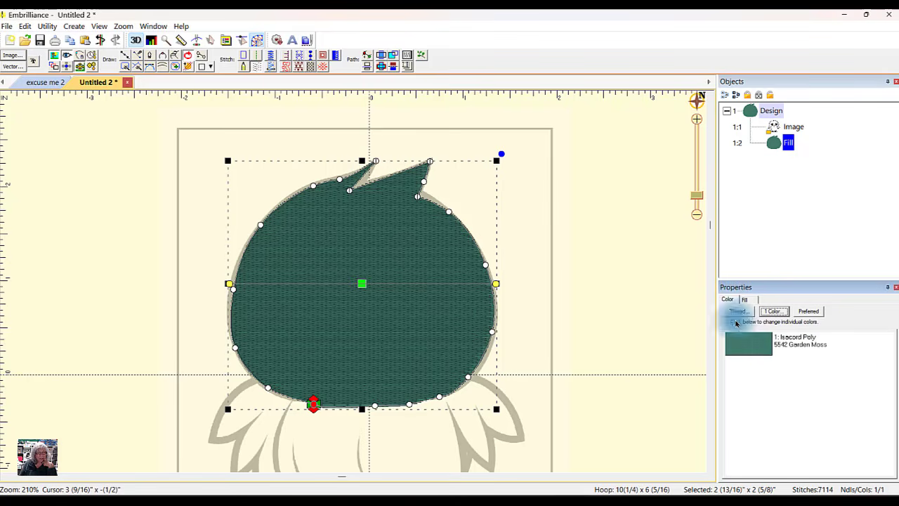
click(768, 351)
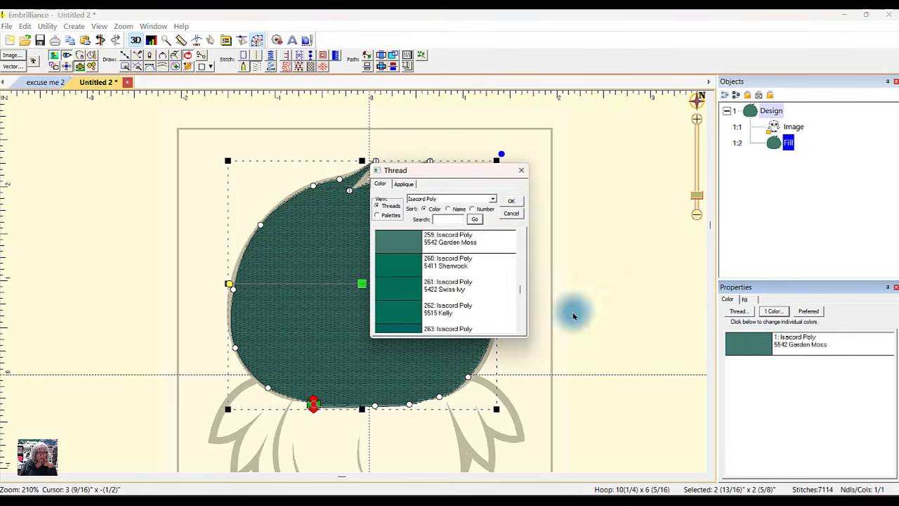
drag(522, 290, 518, 259)
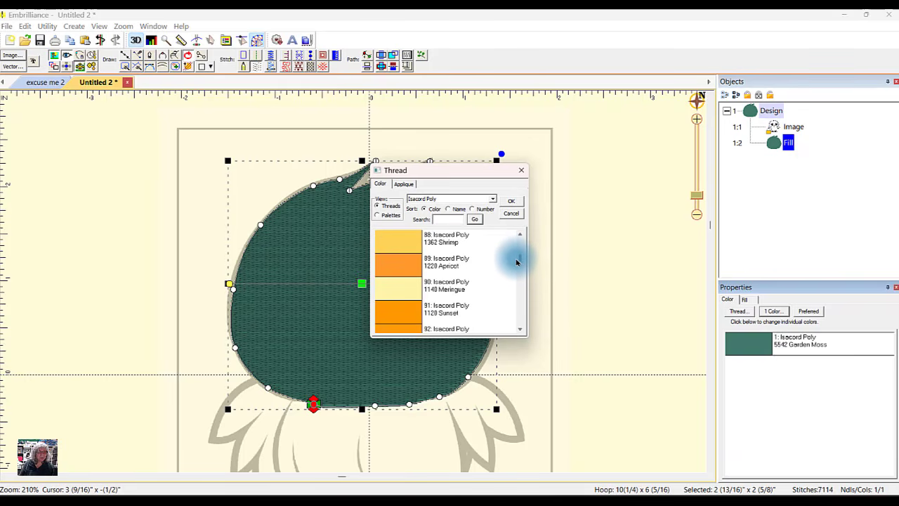
click(406, 245)
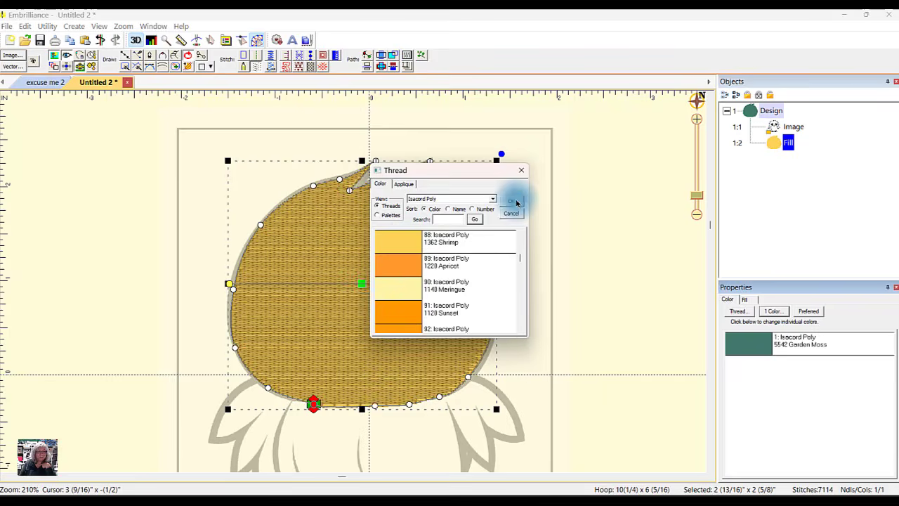
click(518, 204)
click(540, 338)
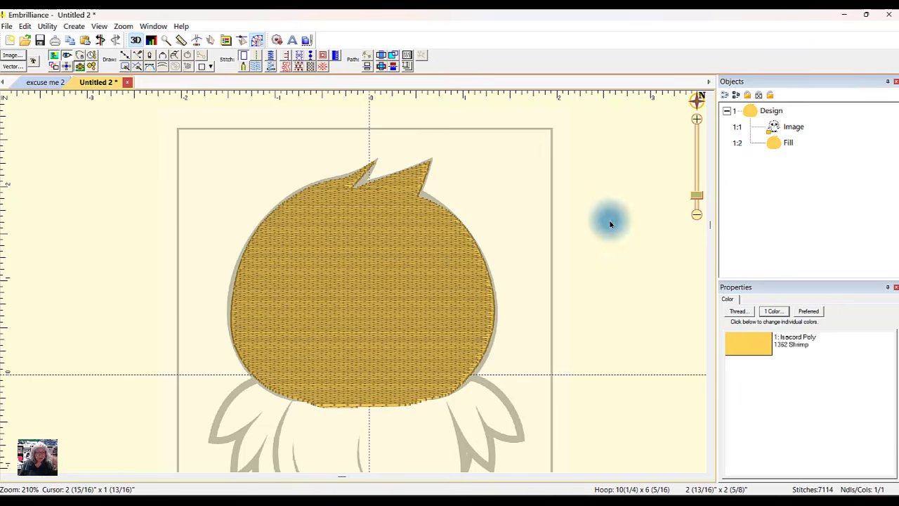
- Start a new outline at the left shoulder and trace the left wing's feather tips to the notch where the wing meets the body
drag(427, 263, 447, 121)
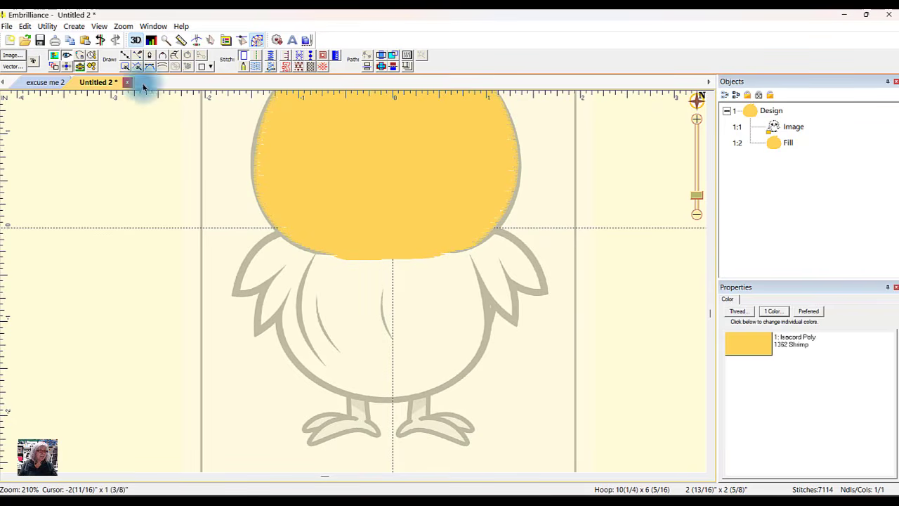
click(127, 58)
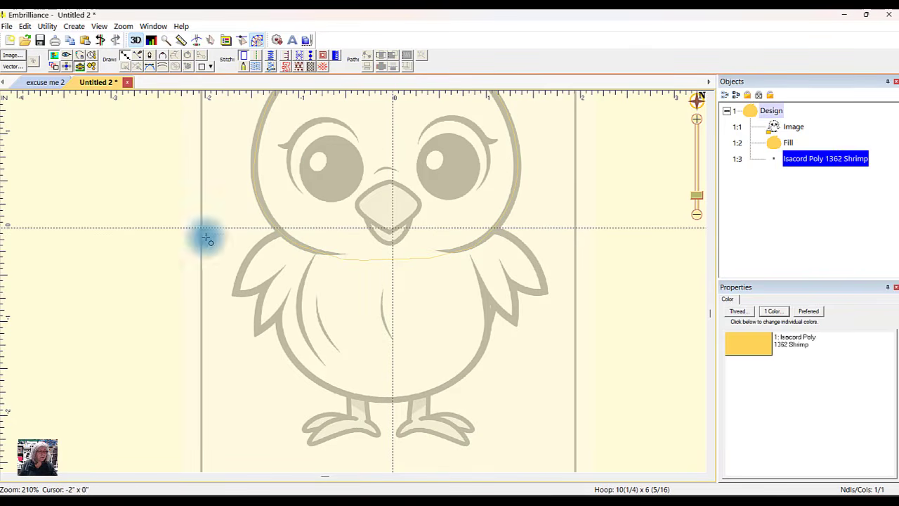
click(283, 229)
click(255, 249)
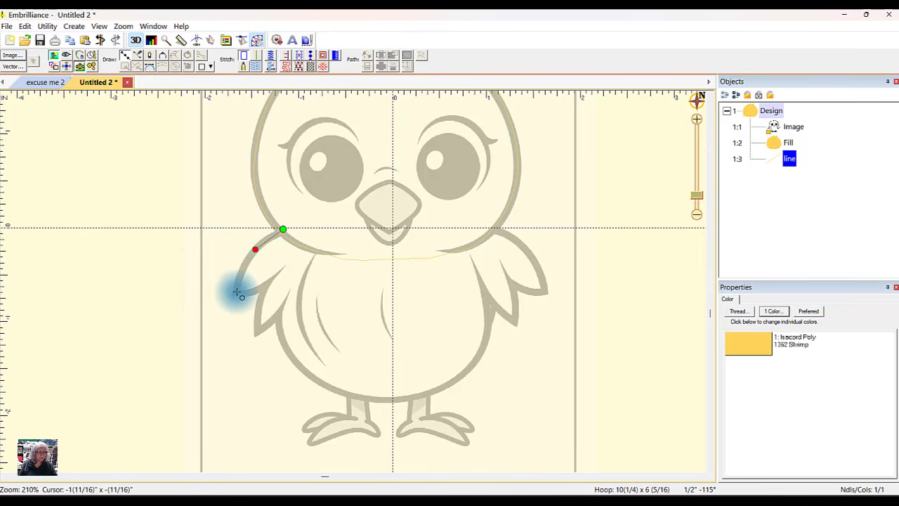
click(234, 293)
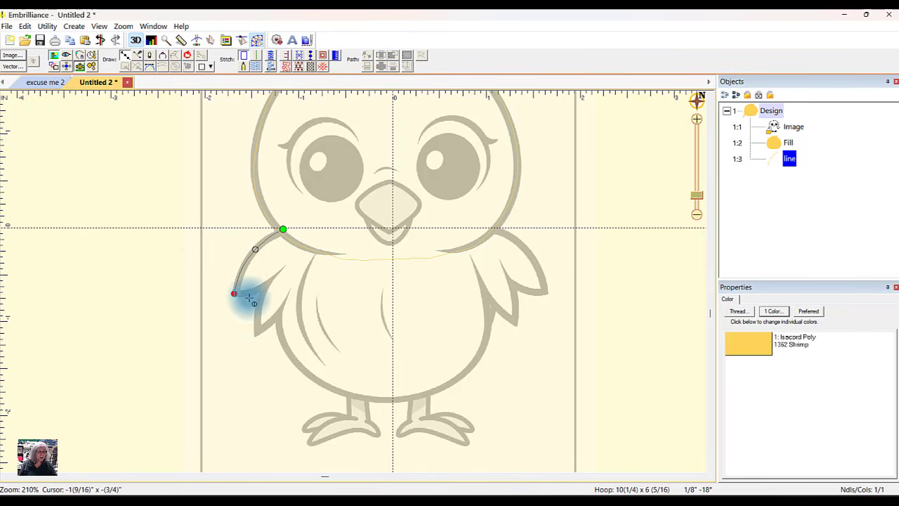
click(260, 291)
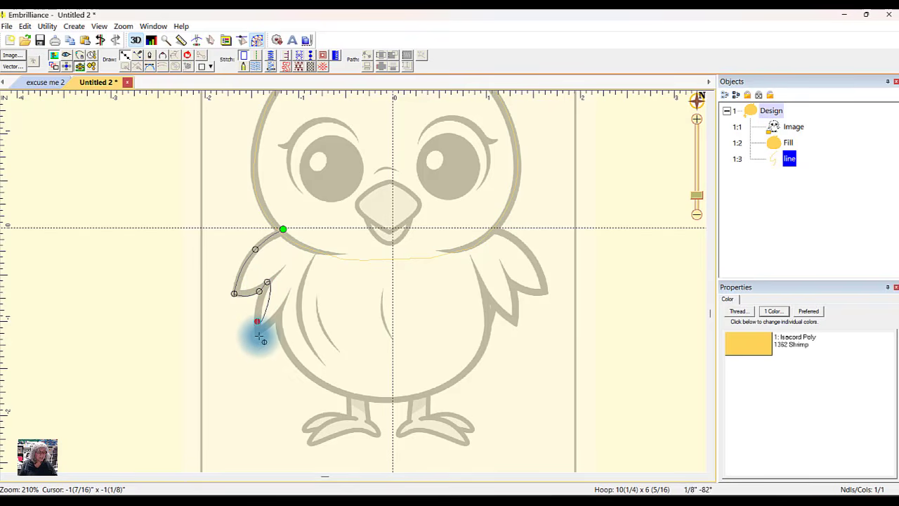
click(255, 335)
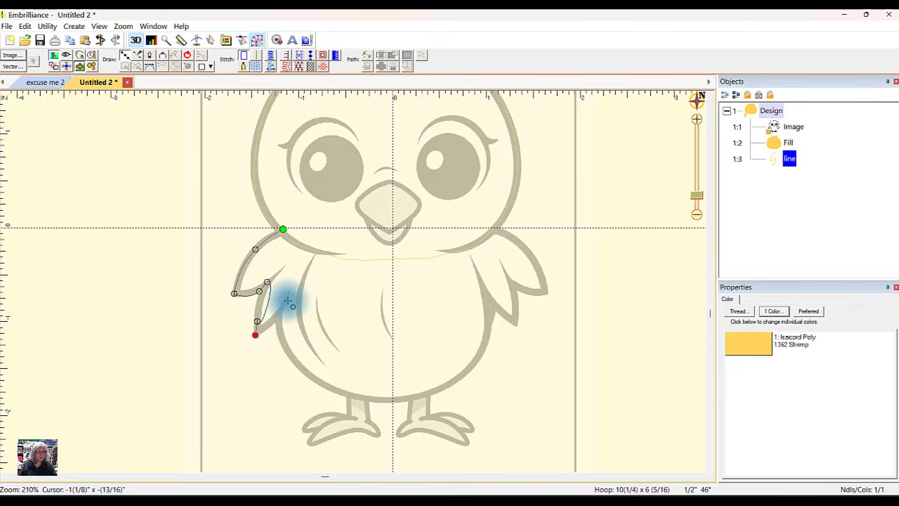
click(288, 300)
- Continue the outline around the belly and up around the right wing's feather tips to the right shoulder
click(292, 359)
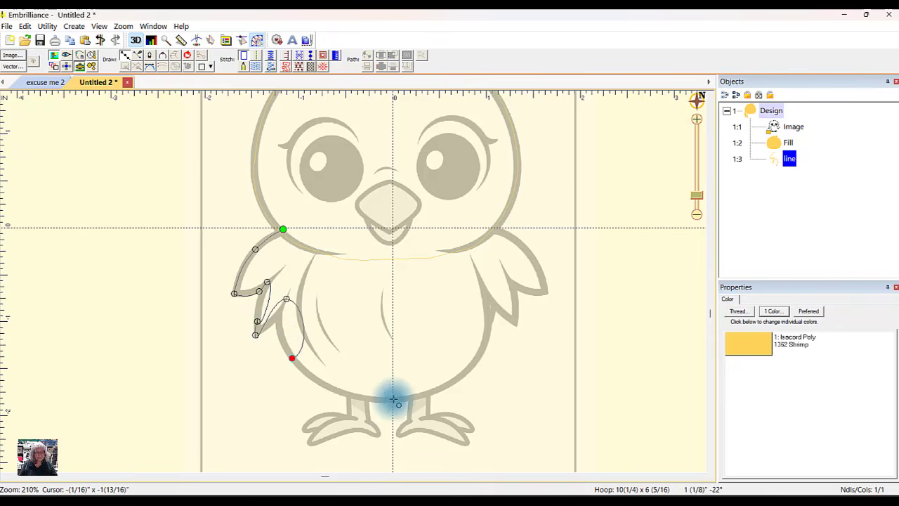
click(399, 397)
click(472, 365)
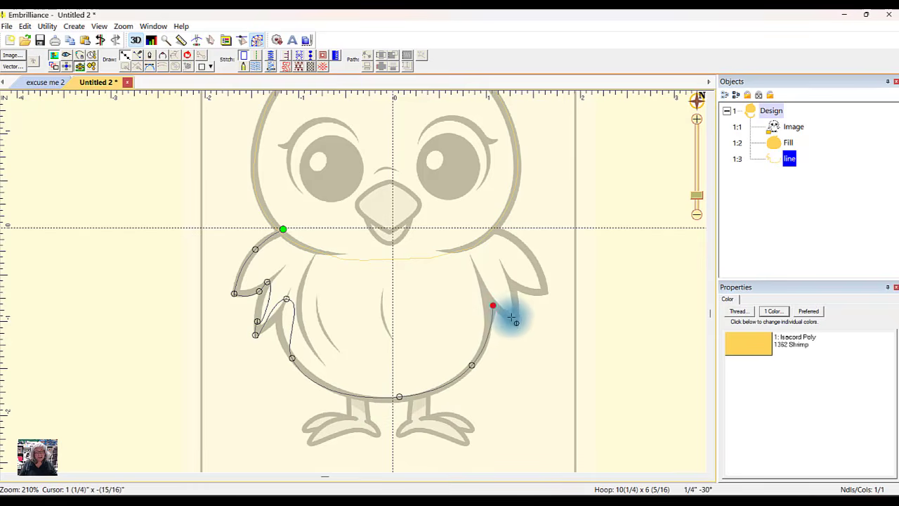
click(512, 319)
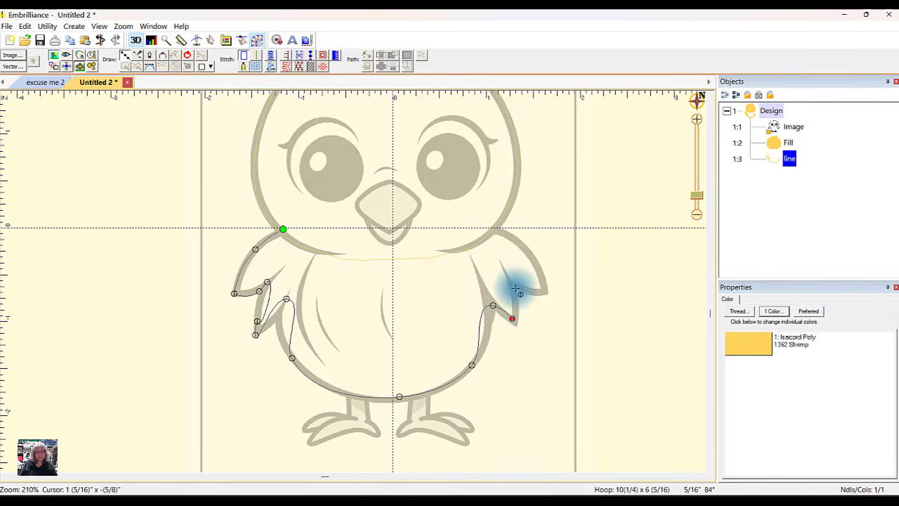
click(516, 289)
click(542, 291)
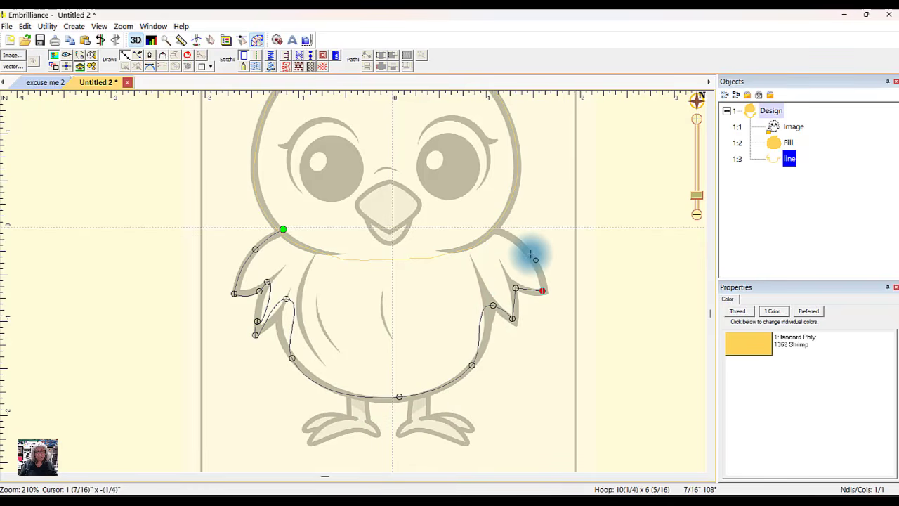
click(530, 254)
click(496, 228)
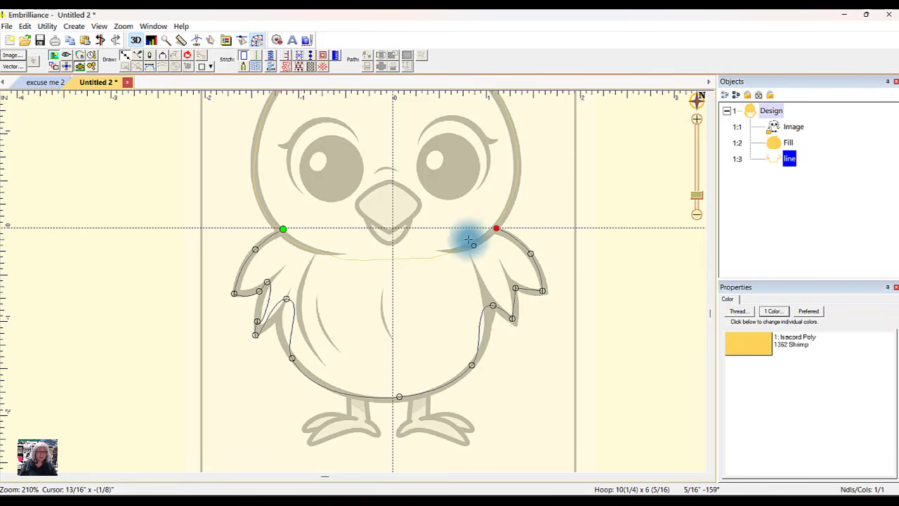
- Run the outline back across the body just inside the chin edge of the head and close it at the left shoulder
click(464, 243)
click(406, 252)
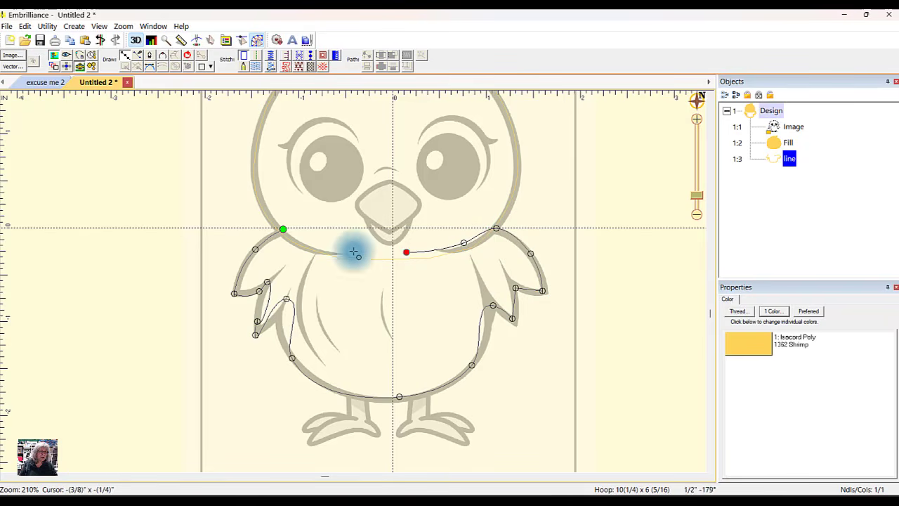
click(340, 246)
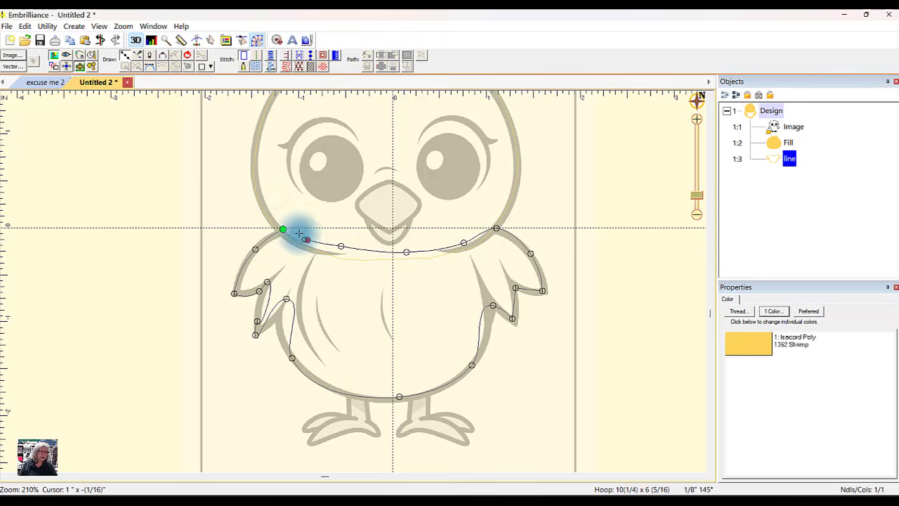
click(188, 56)
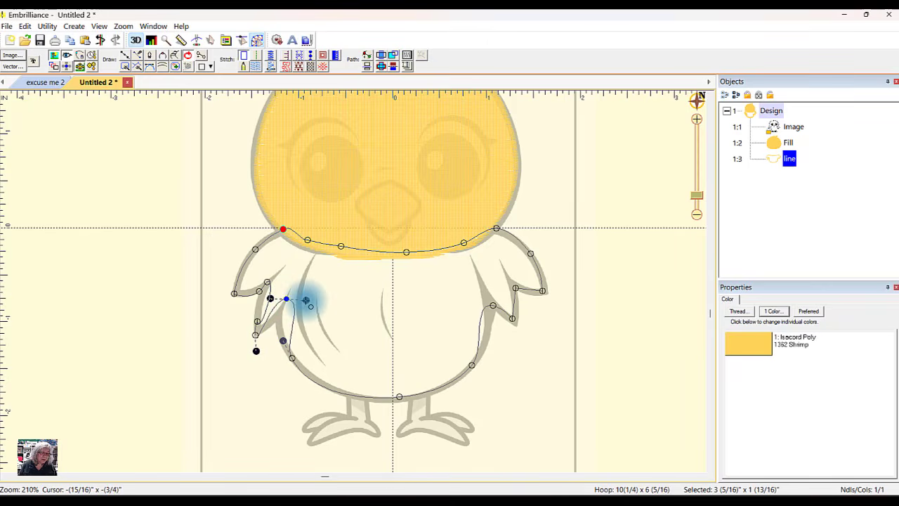
- Bend the outline below the left wing notch to follow the body's side and straighten the lower left feather's outer edge
drag(306, 301, 280, 319)
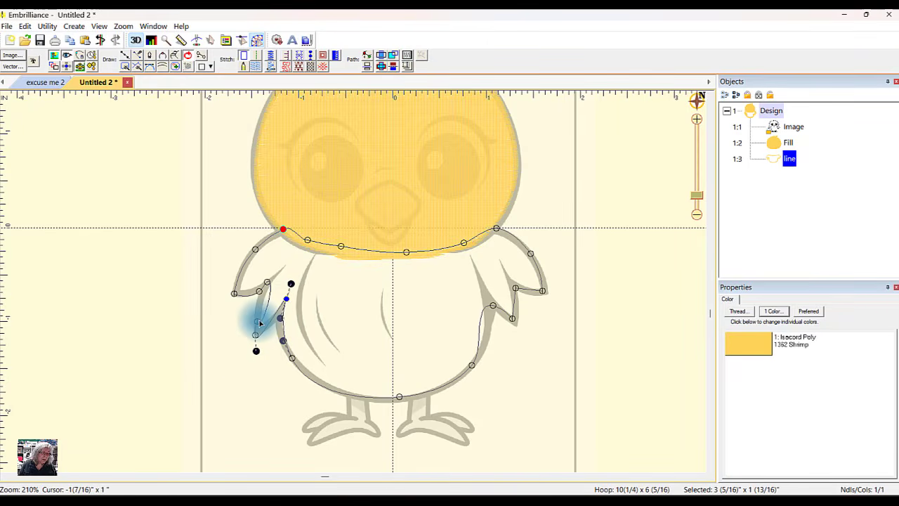
drag(272, 318, 257, 320)
click(255, 357)
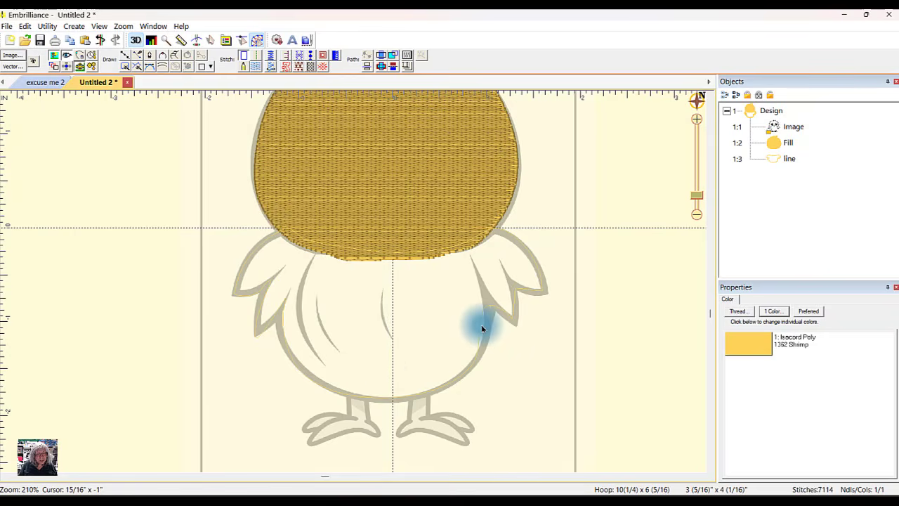
- Adjust the curve below the right wing notch so the outline follows the right side of the body
click(480, 327)
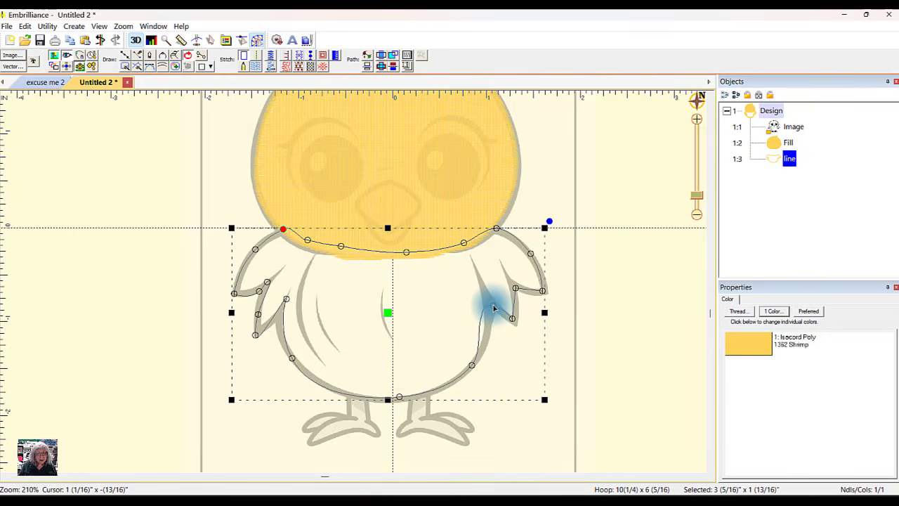
click(494, 305)
drag(475, 306, 491, 324)
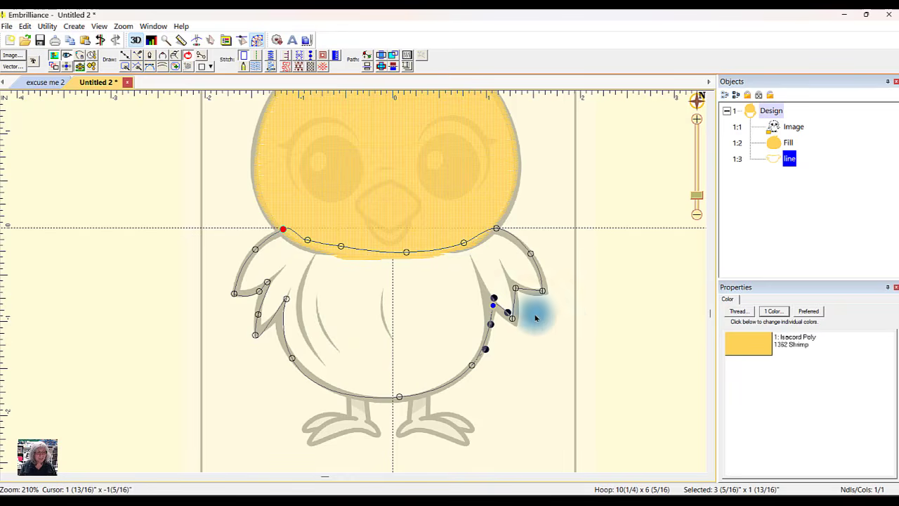
click(680, 337)
- Convert the closed body outline to a fill stitch and set its thread color to Isacord Poly 1220 Apricot
click(786, 158)
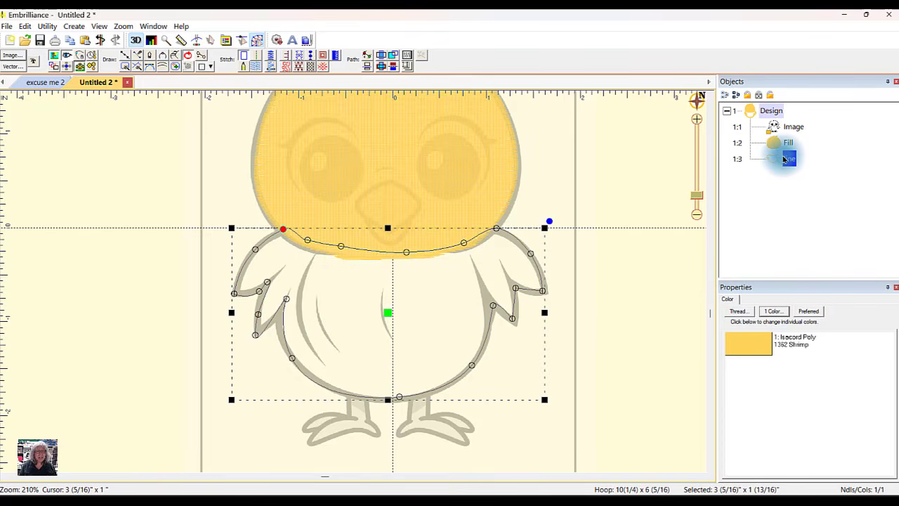
click(256, 66)
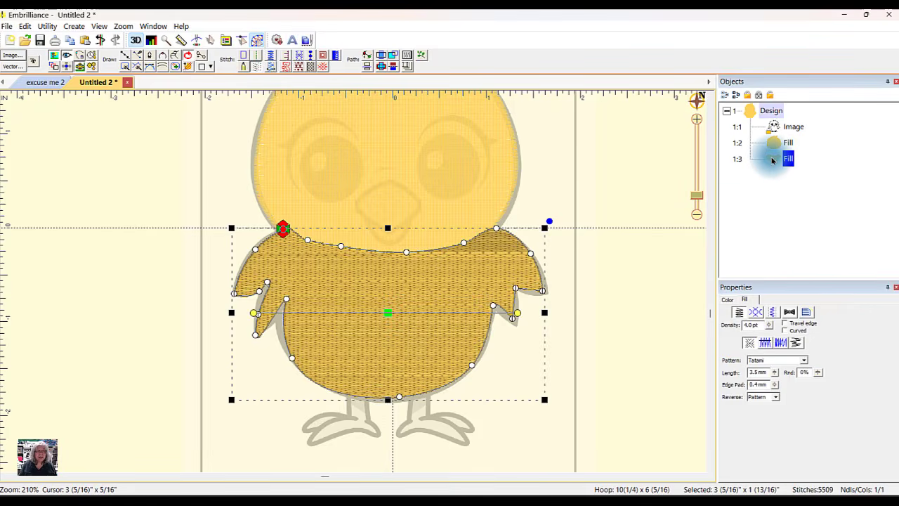
click(727, 299)
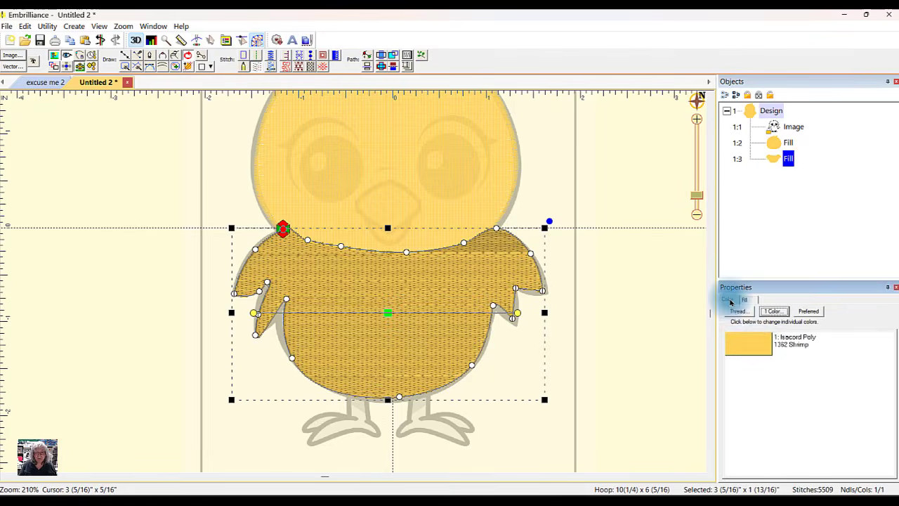
click(752, 348)
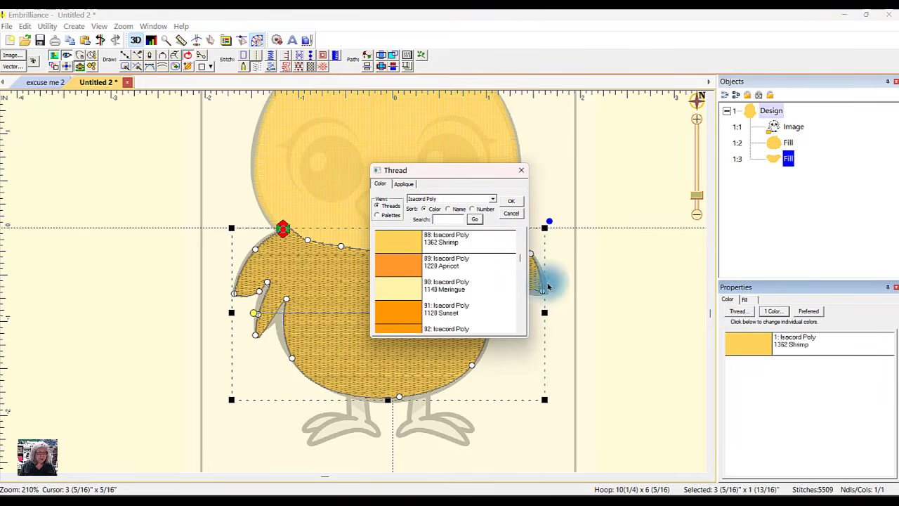
scroll(520, 260, up, 3)
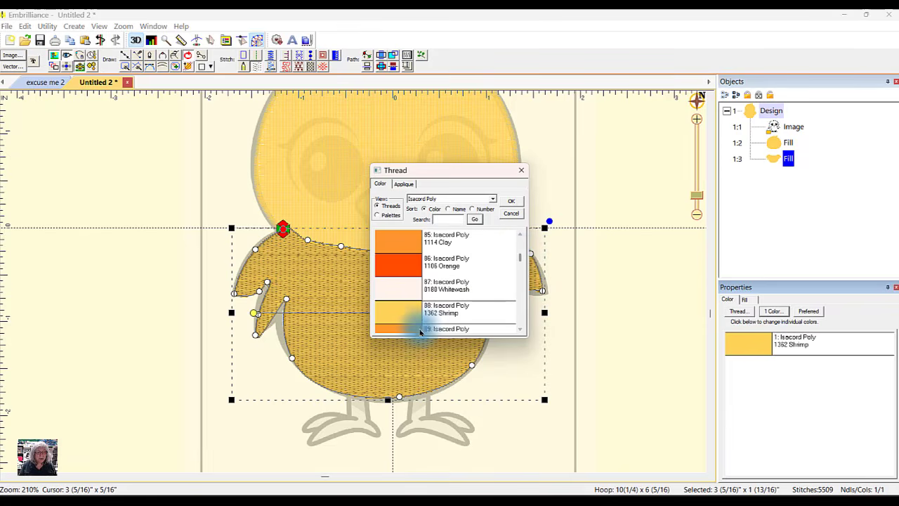
click(408, 329)
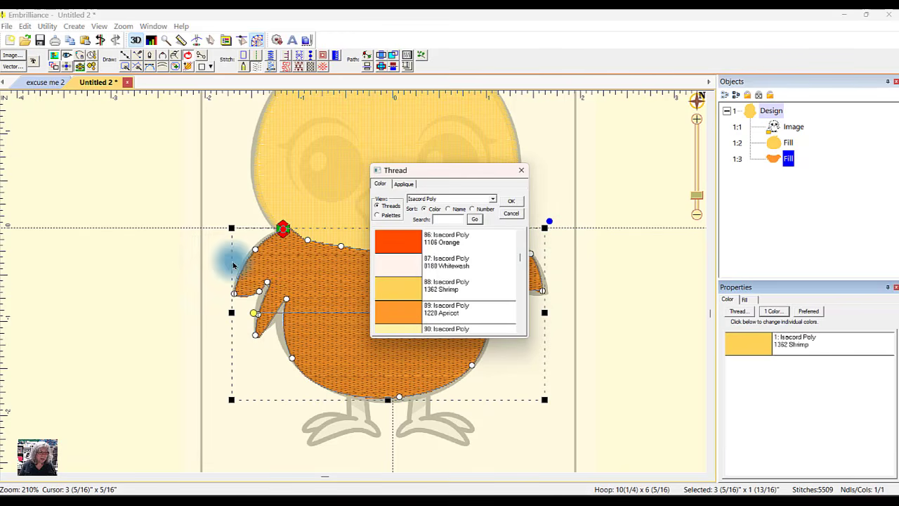
click(511, 203)
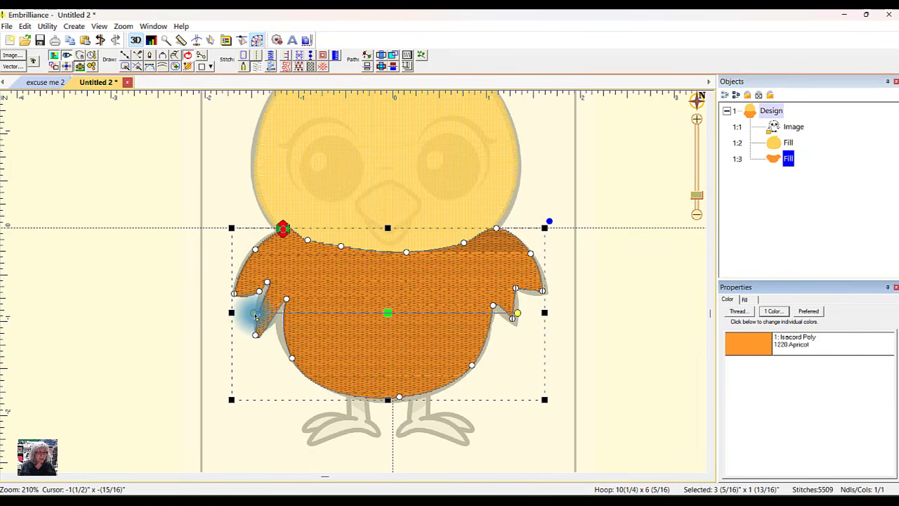
- Rotate the body fill's stitch direction to nearly vertical, running from the chin to the bottom of the belly
drag(254, 316, 379, 260)
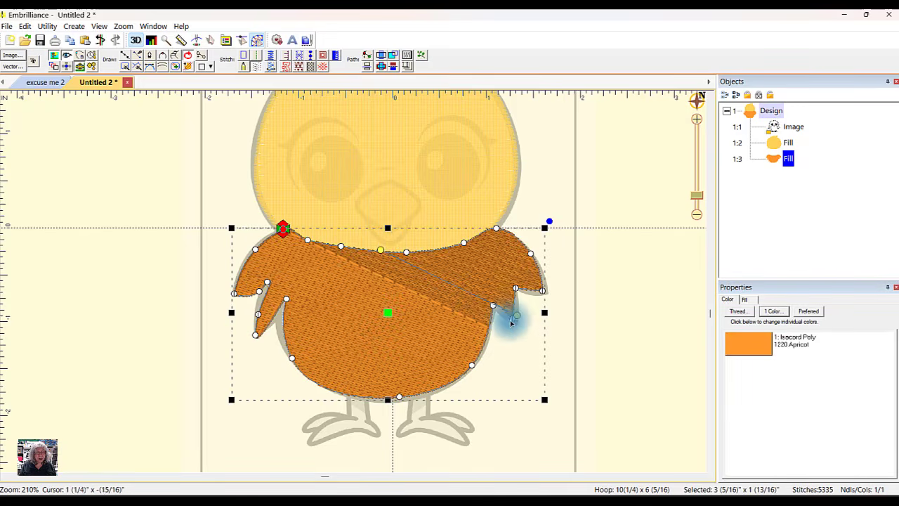
drag(517, 319, 380, 402)
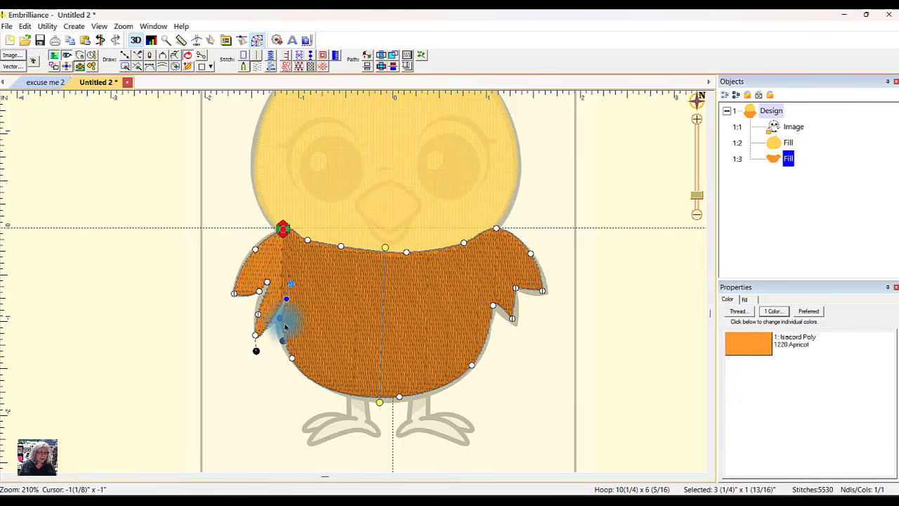
- Push the body's left side curve slightly outward and extend the right wing's lower feather tip to the template edge
key(space)
drag(277, 319, 277, 341)
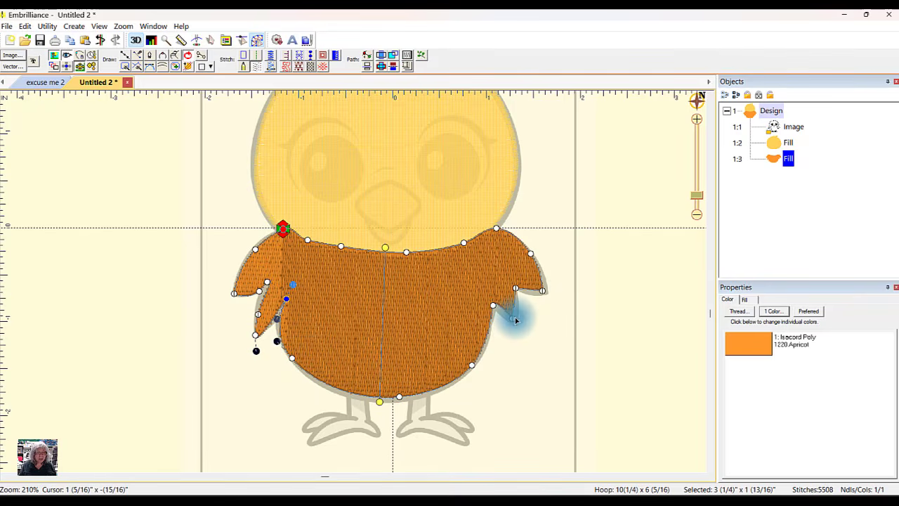
drag(515, 321, 518, 324)
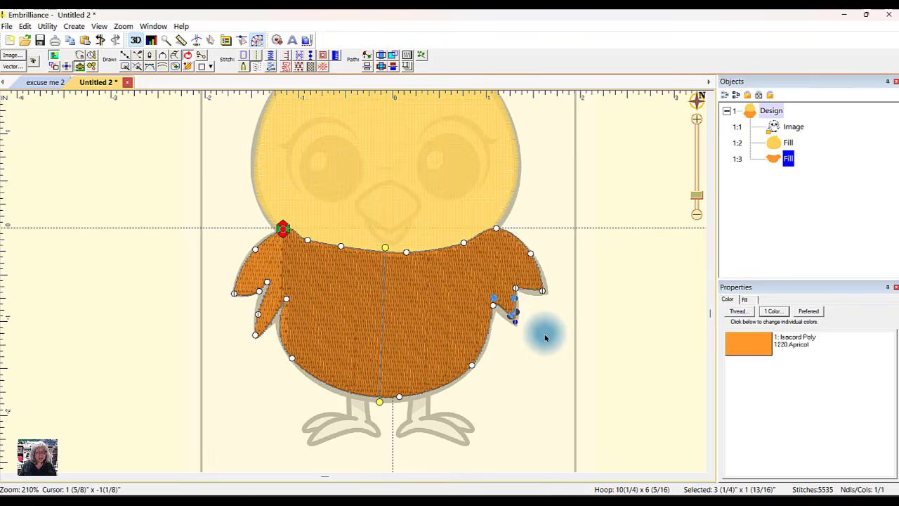
key(Escape)
- Adjust the curve between the two left wing feathers and lower the notch point where the wing meets the body
click(271, 301)
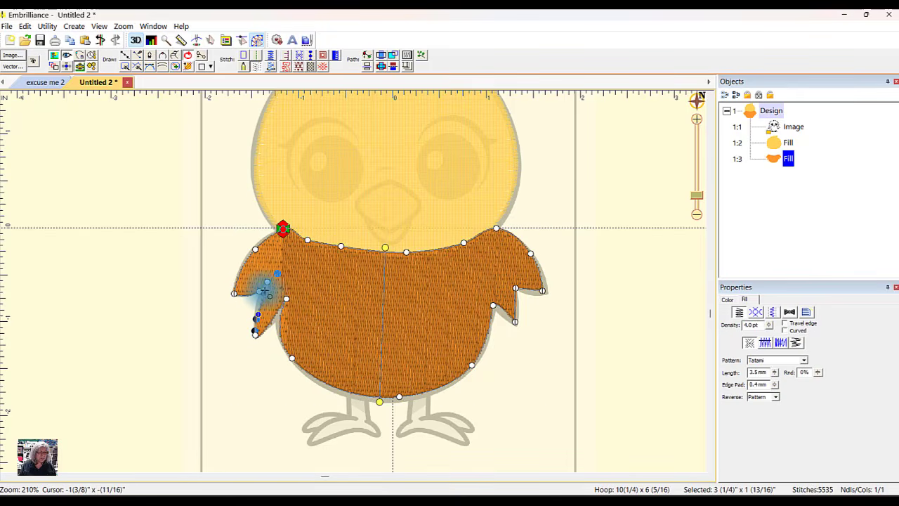
drag(267, 294, 260, 290)
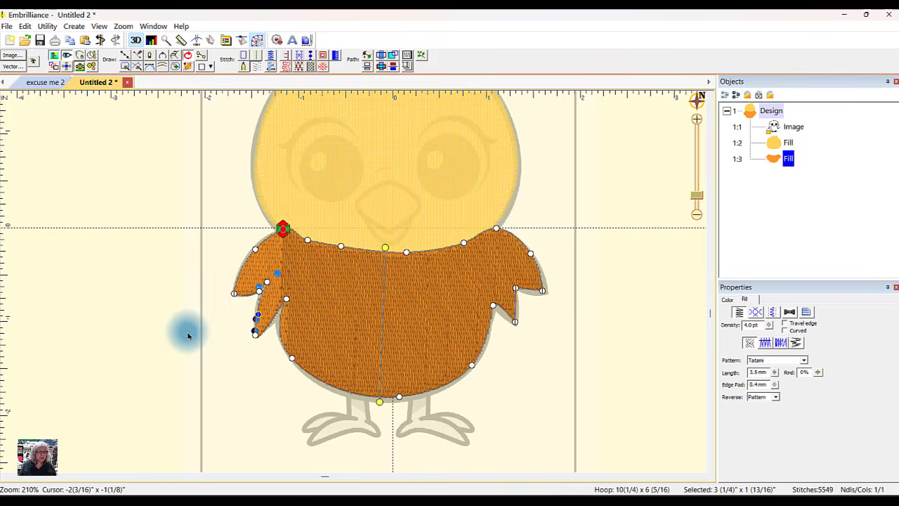
drag(287, 304, 271, 322)
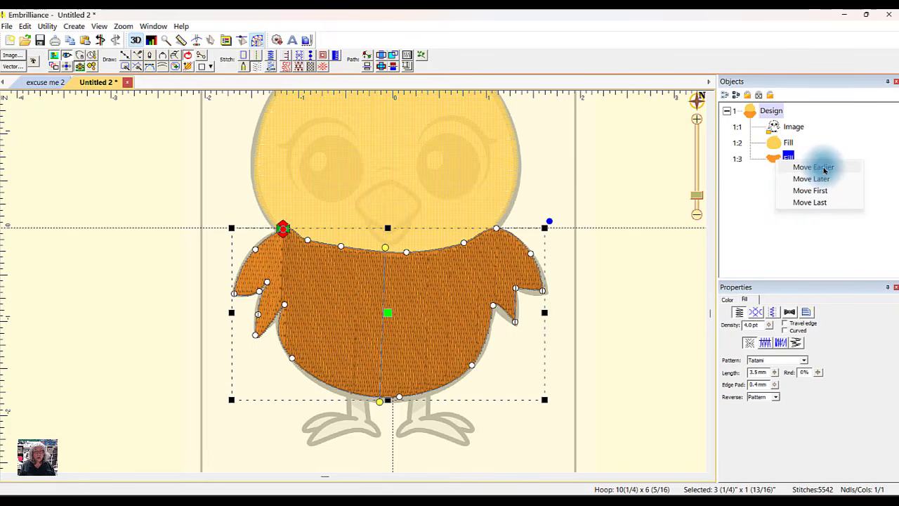
- Move the body fill one place earlier in the stitching order so it sews before the head, and view the whole chick
click(813, 167)
click(656, 176)
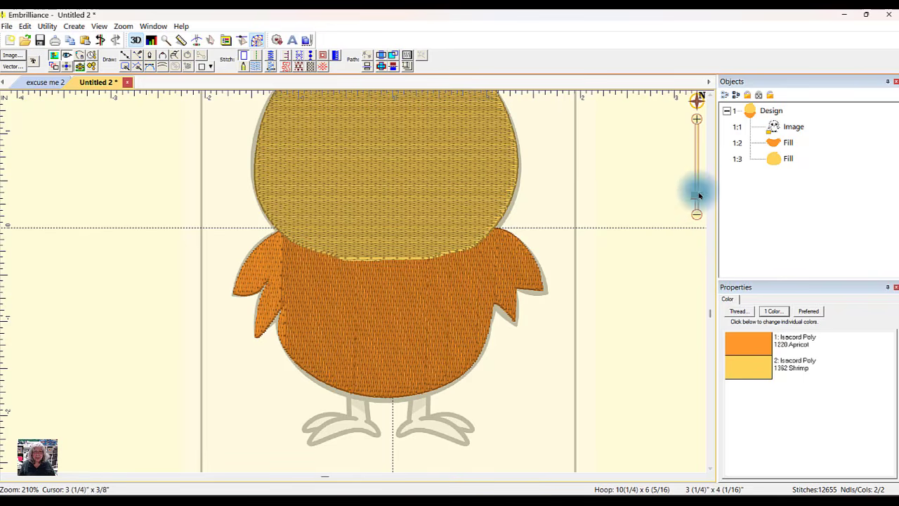
drag(692, 200, 693, 203)
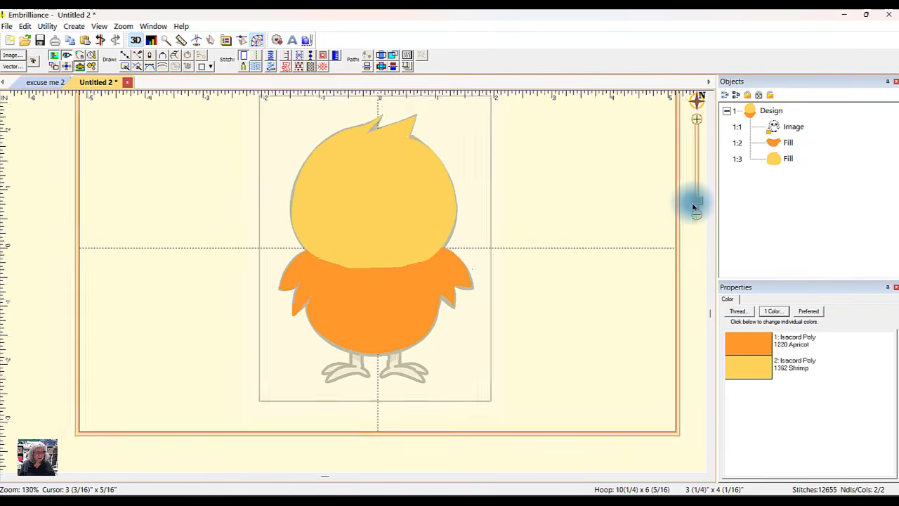
click(366, 366)
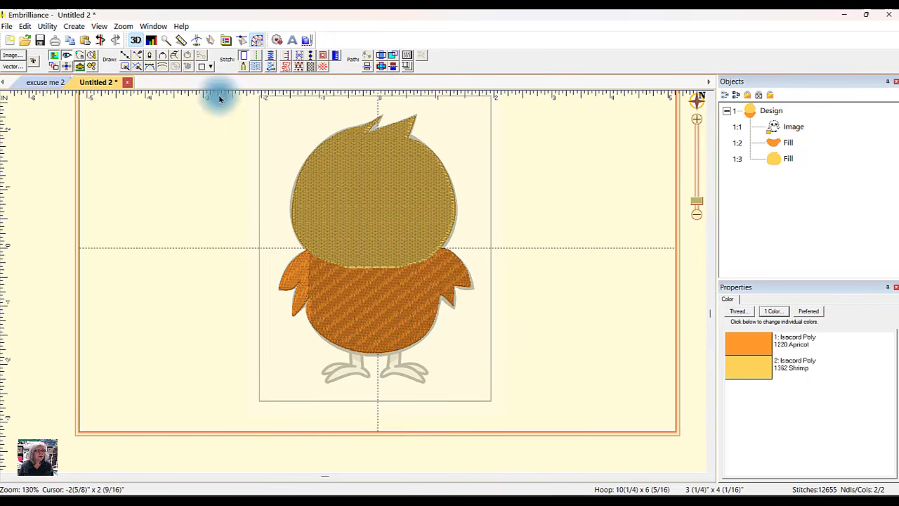
- Trace the left leg's outer edge and the outer toe with line points, from the body's lower edge to the notch between the toes
click(122, 56)
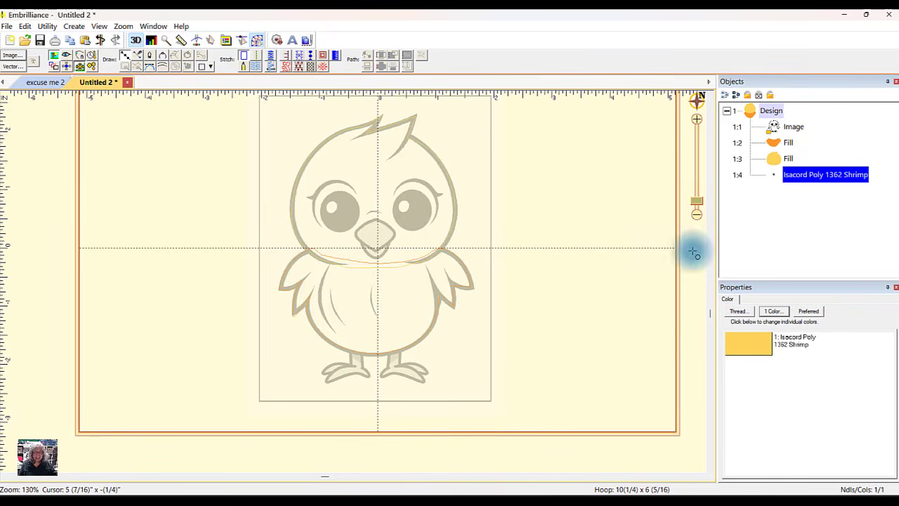
click(696, 202)
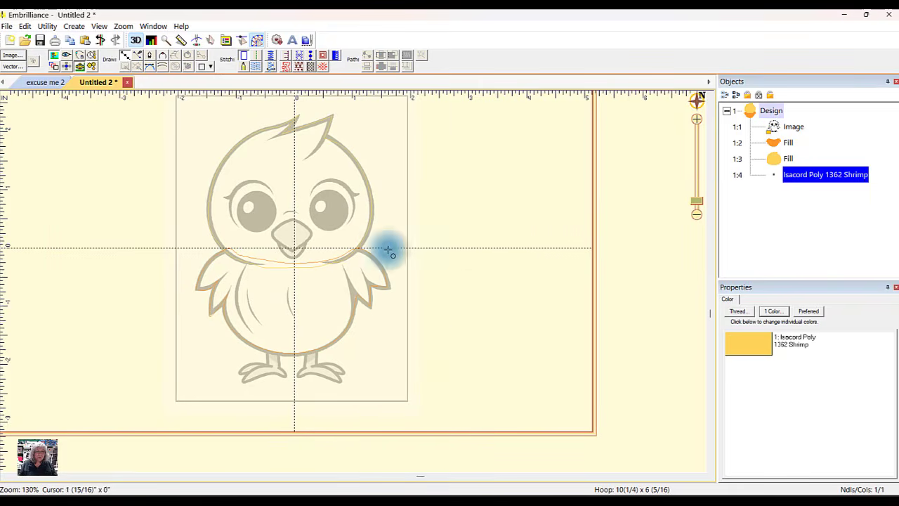
drag(698, 201, 700, 186)
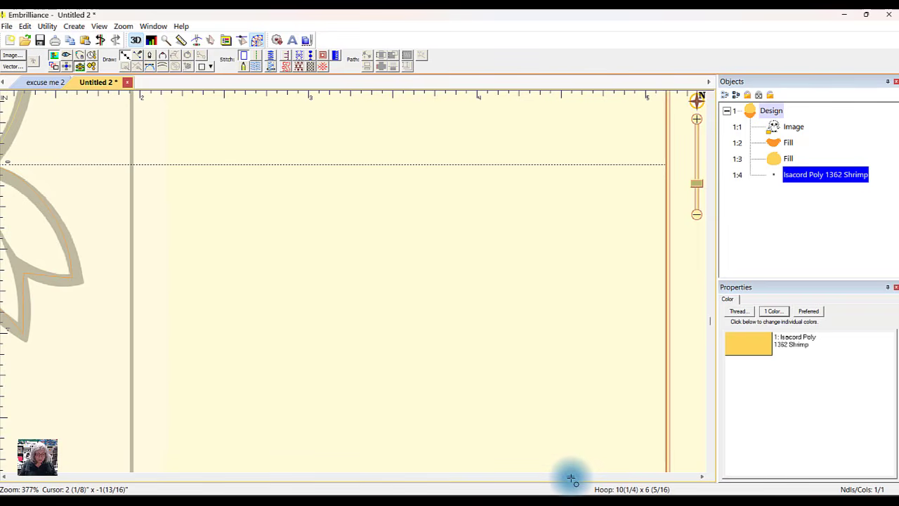
drag(571, 479, 356, 476)
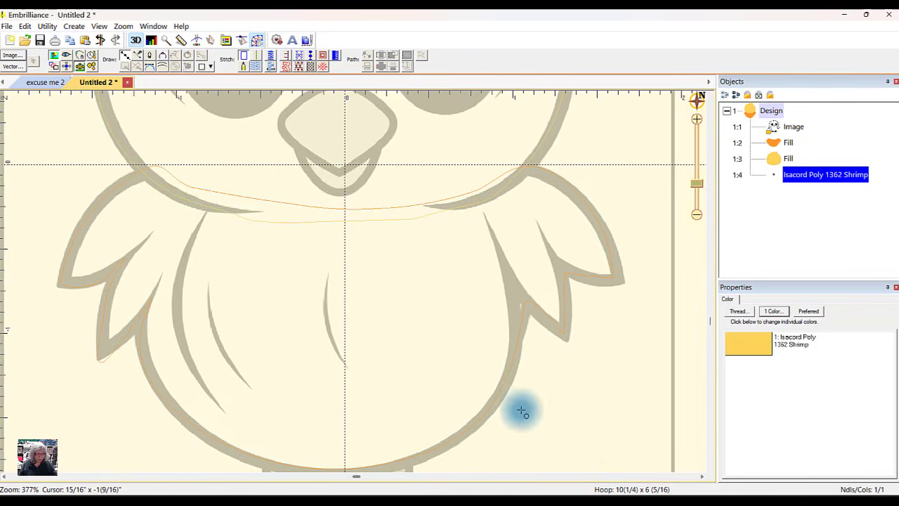
scroll(568, 315, down, 5)
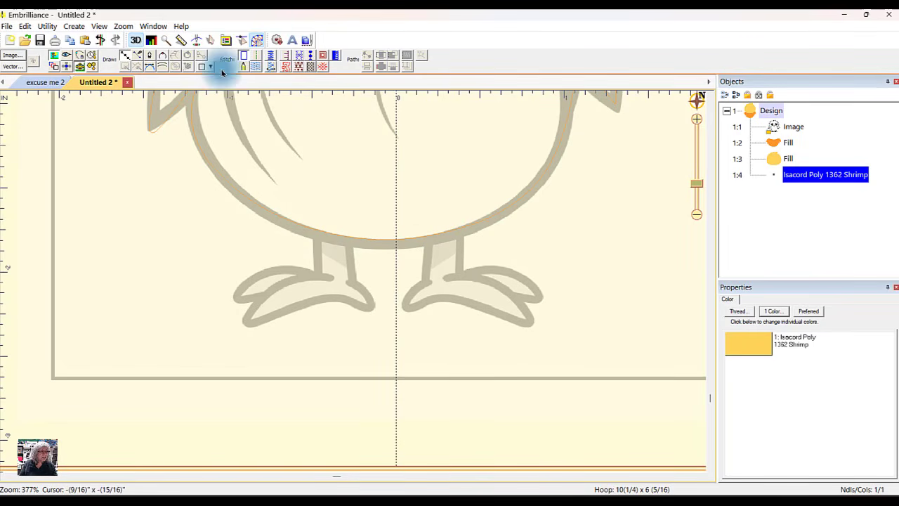
click(769, 176)
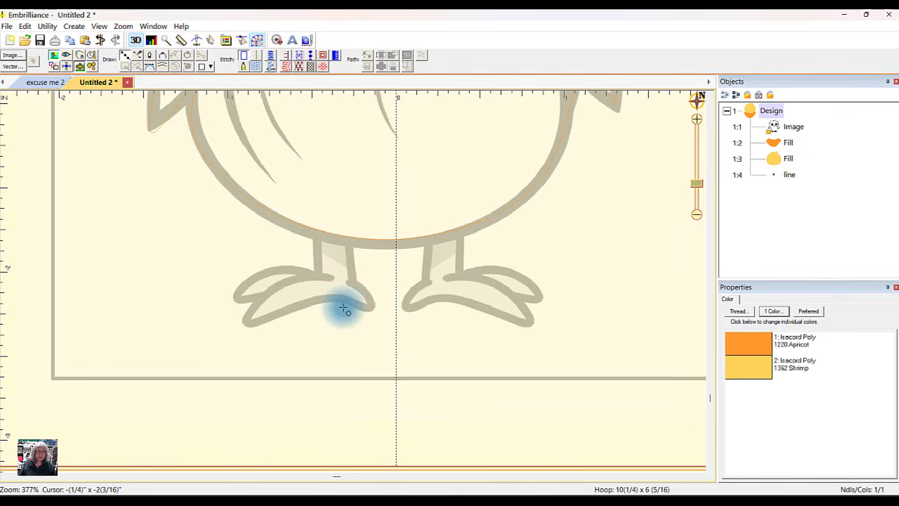
drag(316, 232, 321, 274)
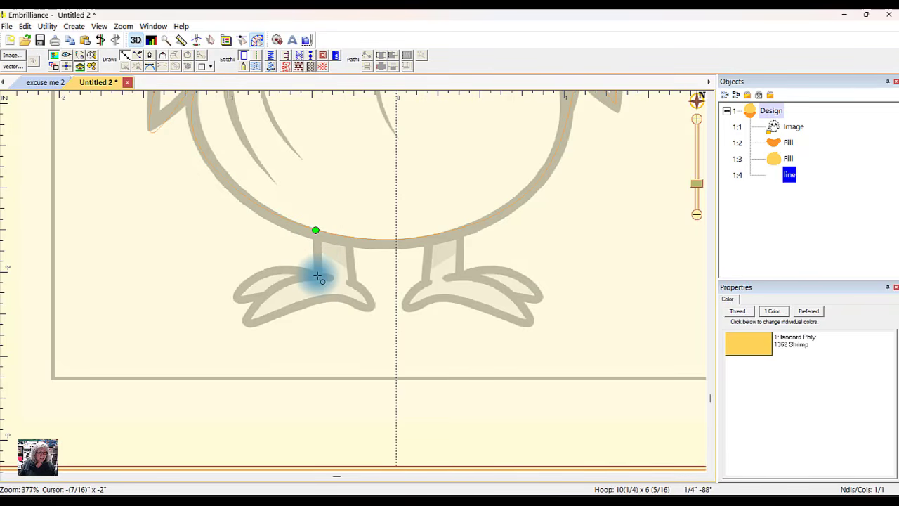
click(318, 275)
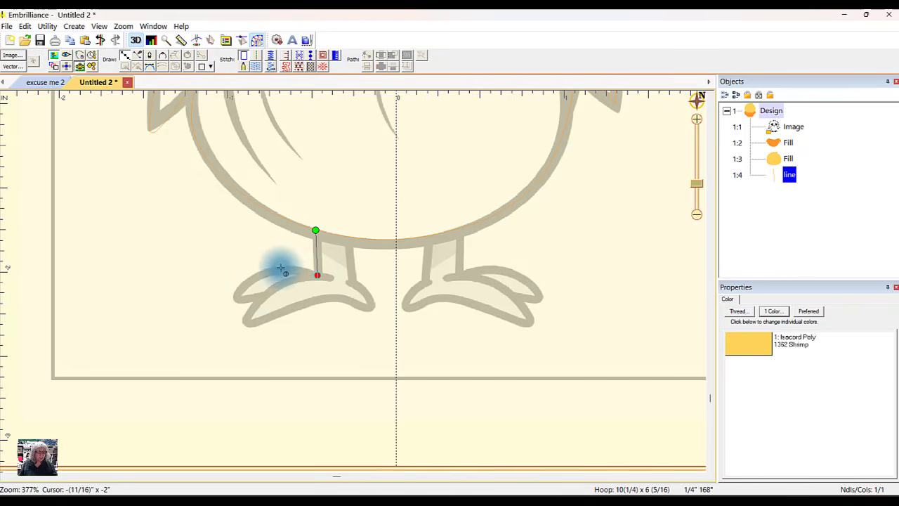
click(281, 271)
click(244, 281)
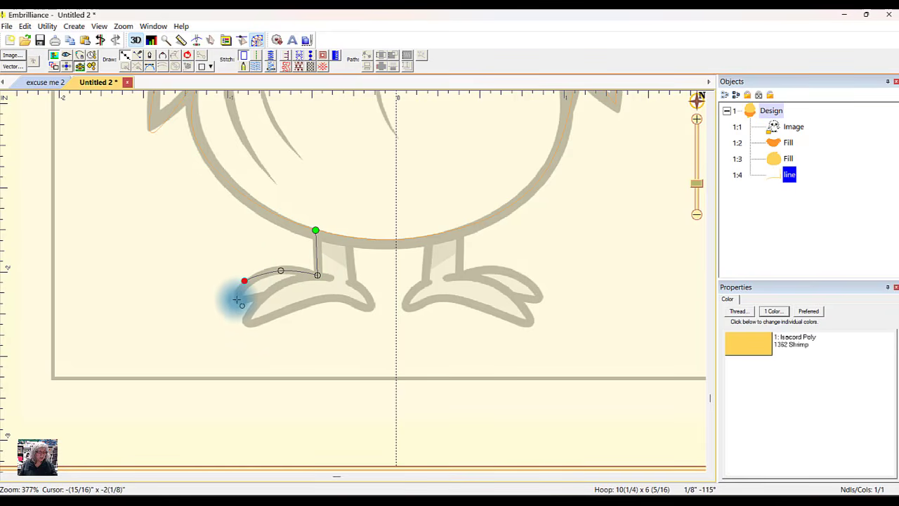
click(233, 296)
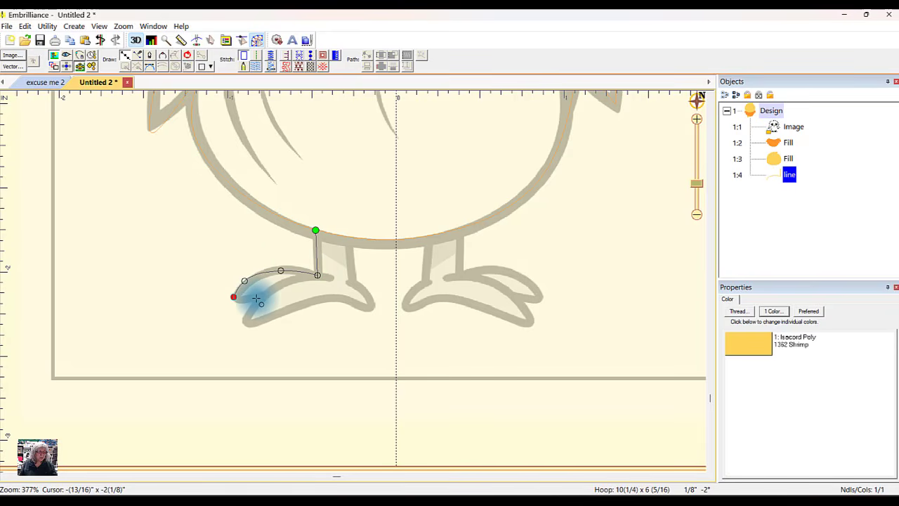
click(257, 298)
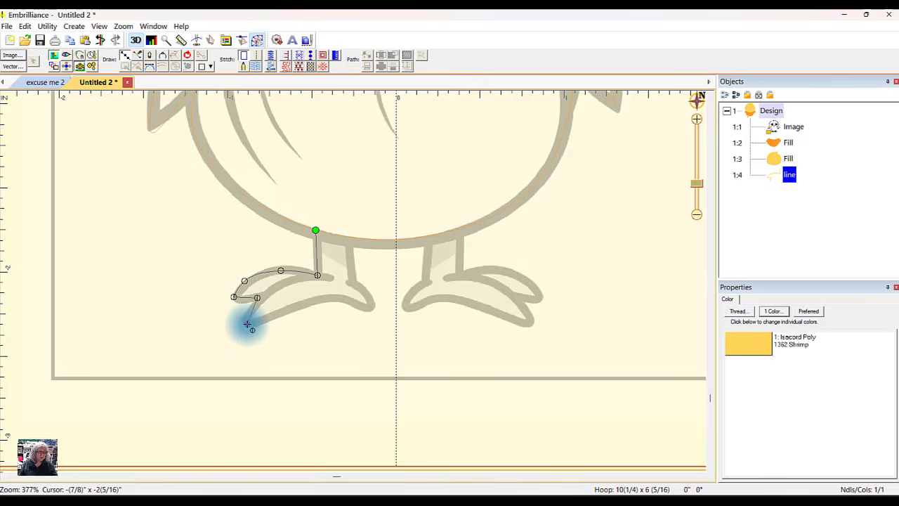
- Trace the left foot's underside, inner toe and inner leg edge up to the body, and close the outline just inside the body
click(280, 315)
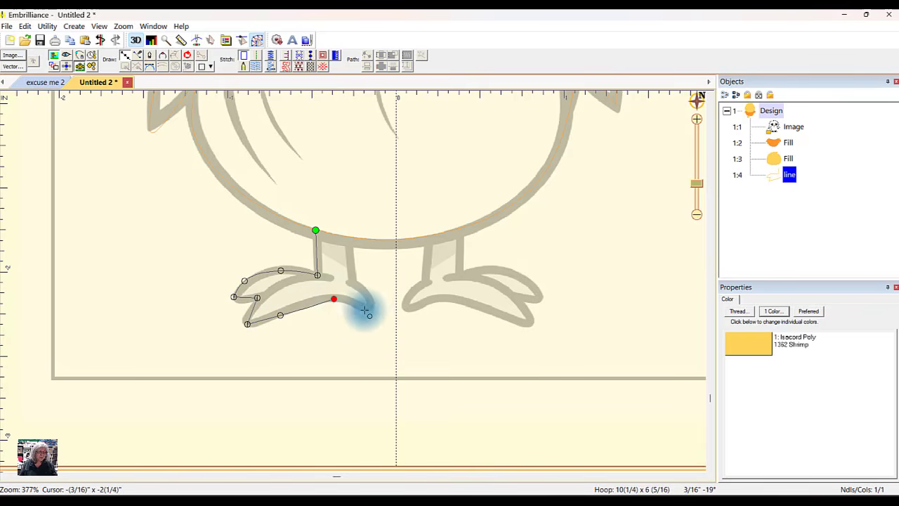
click(373, 309)
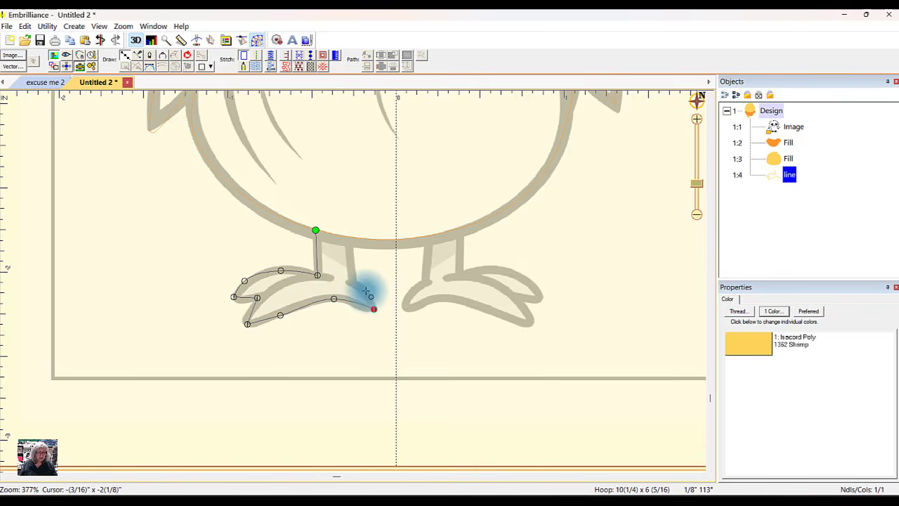
click(354, 281)
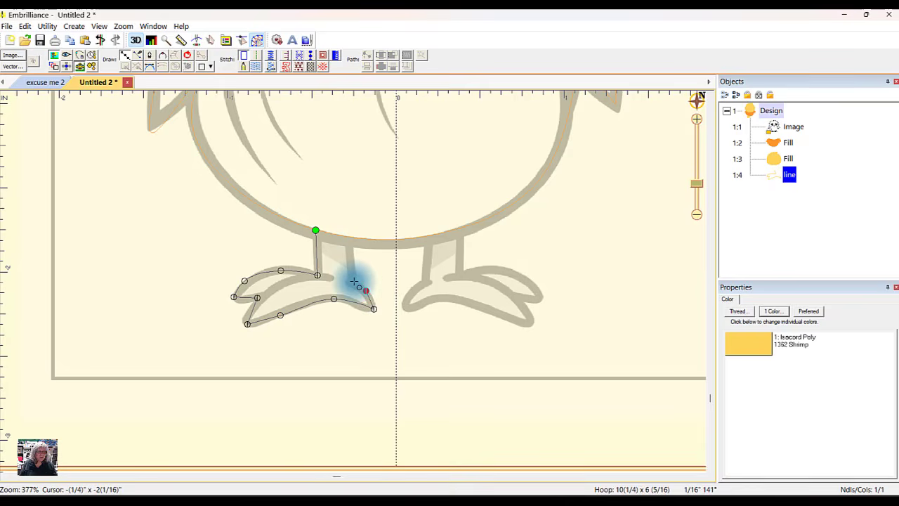
click(350, 233)
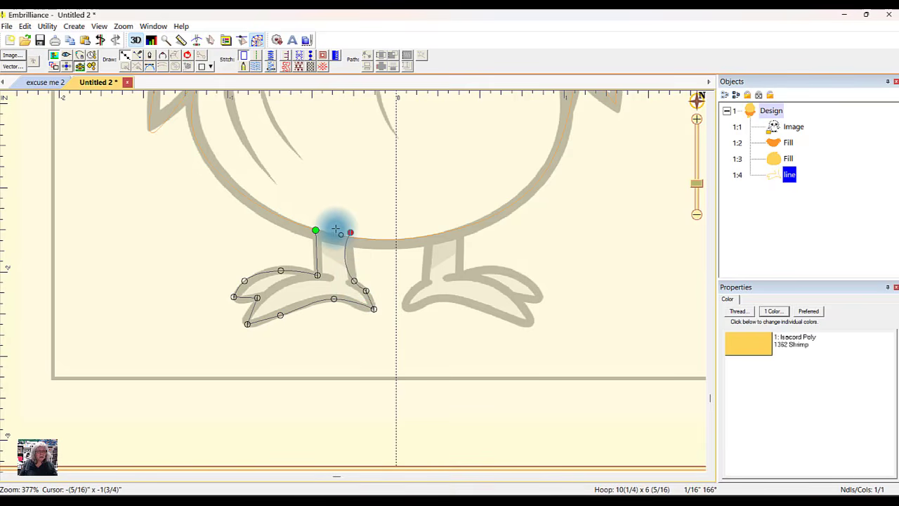
click(189, 56)
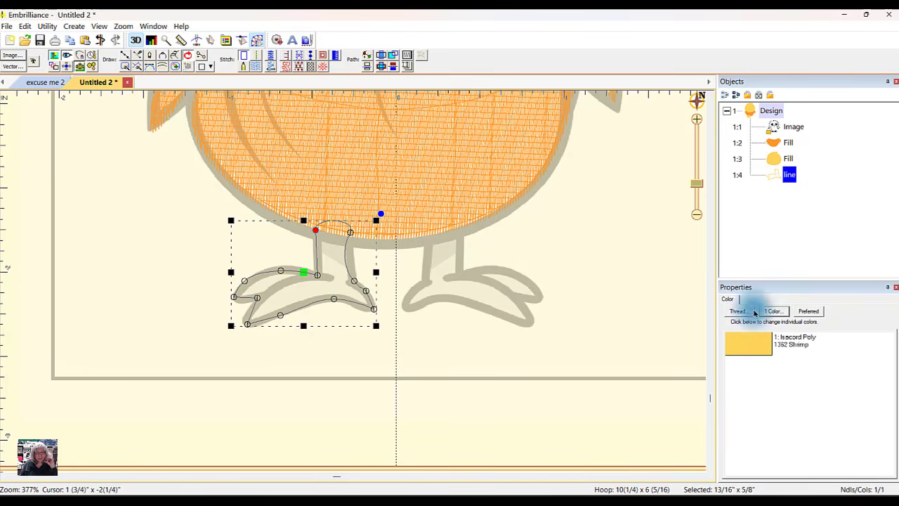
- Keep the left foot outline in Isacord Poly 1362 Shrimp from the current page palette and convert it to a fill
click(753, 350)
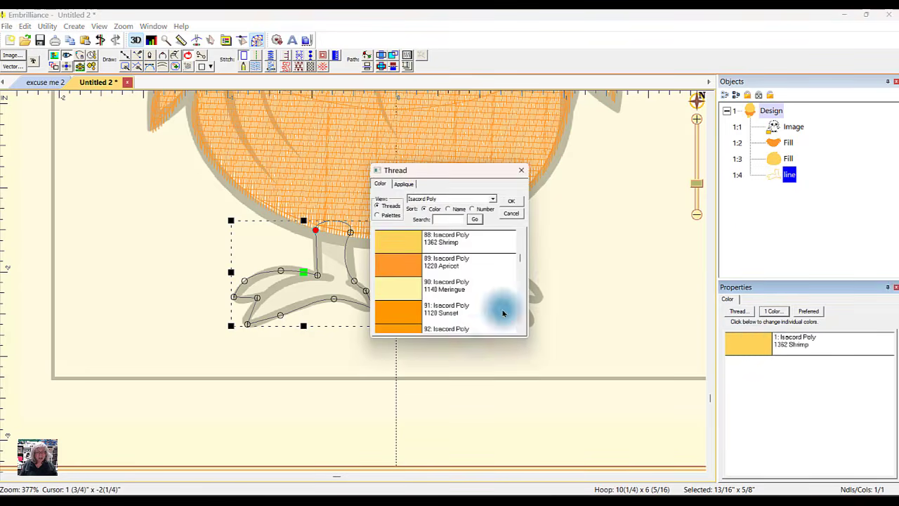
click(377, 215)
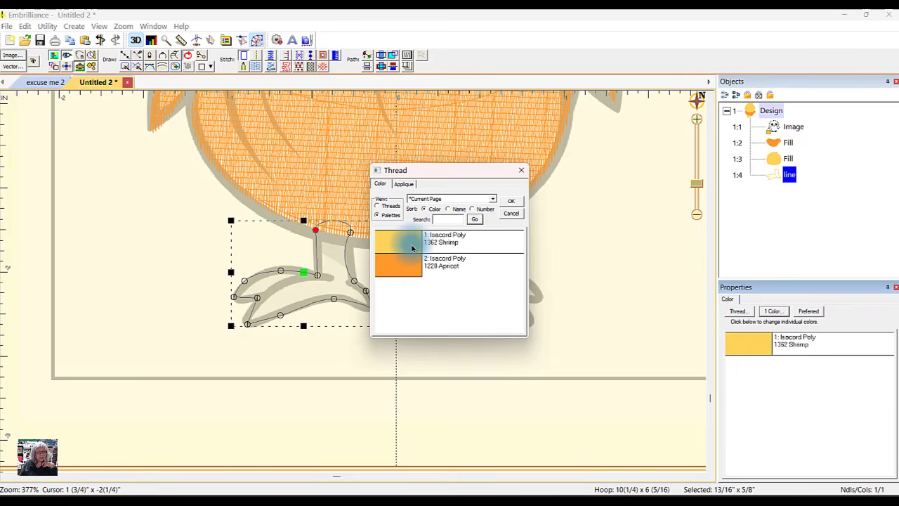
click(511, 204)
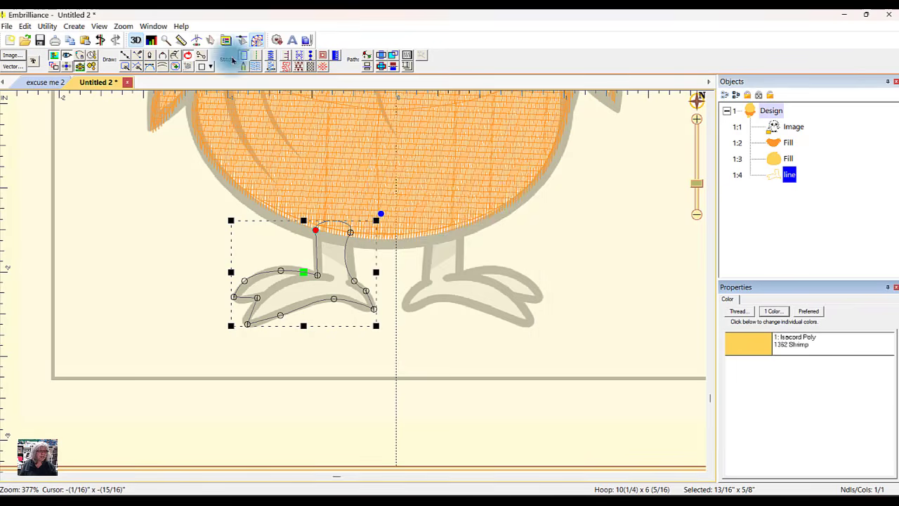
click(258, 71)
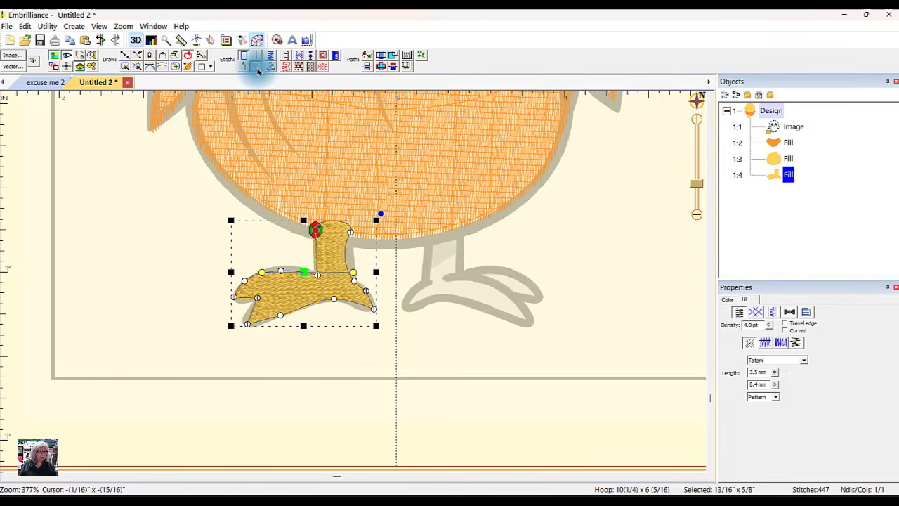
click(484, 300)
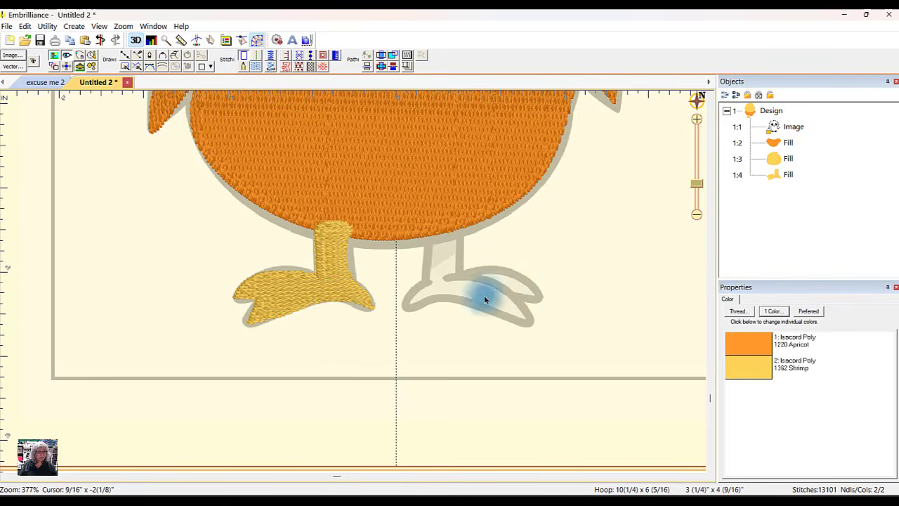
- Duplicate the left foot fill and move the copy below the right foot of the template
click(340, 284)
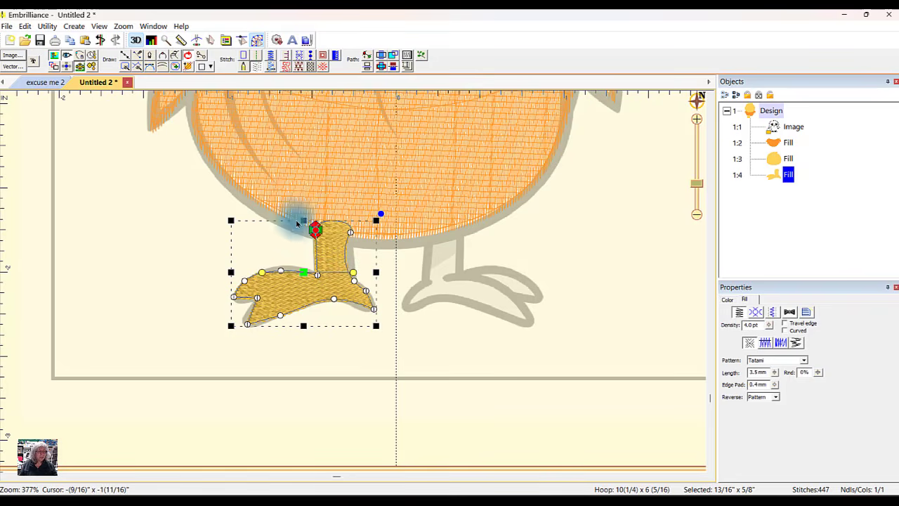
click(71, 43)
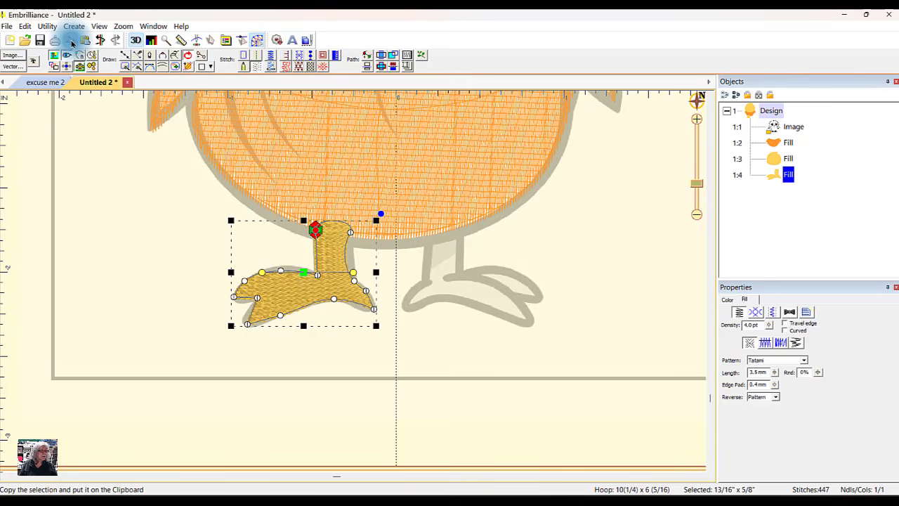
click(86, 42)
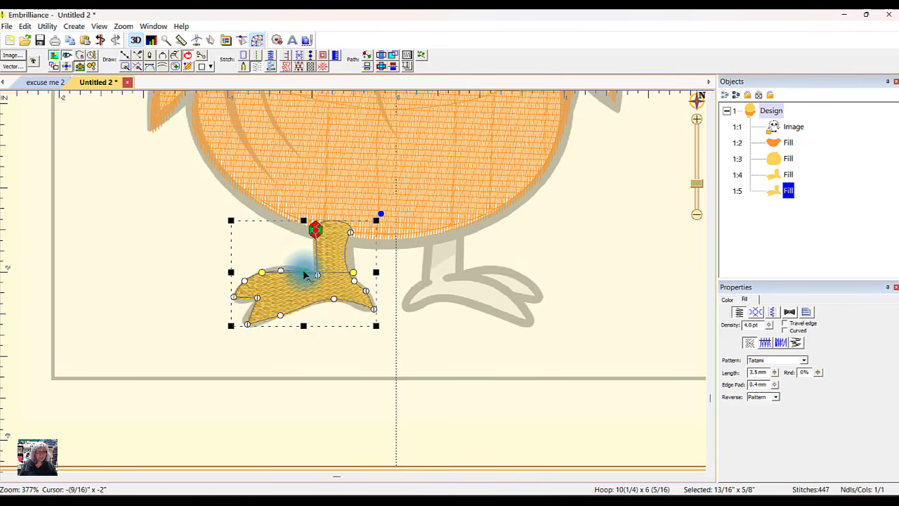
drag(304, 274, 468, 328)
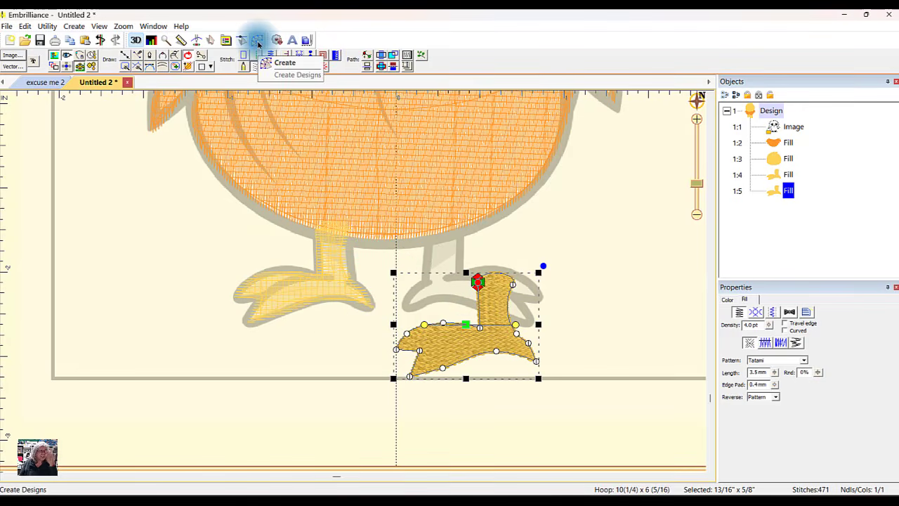
- Flip the foot copy horizontally and position it over the template's right foot, with the leg top overlapping the body
click(257, 41)
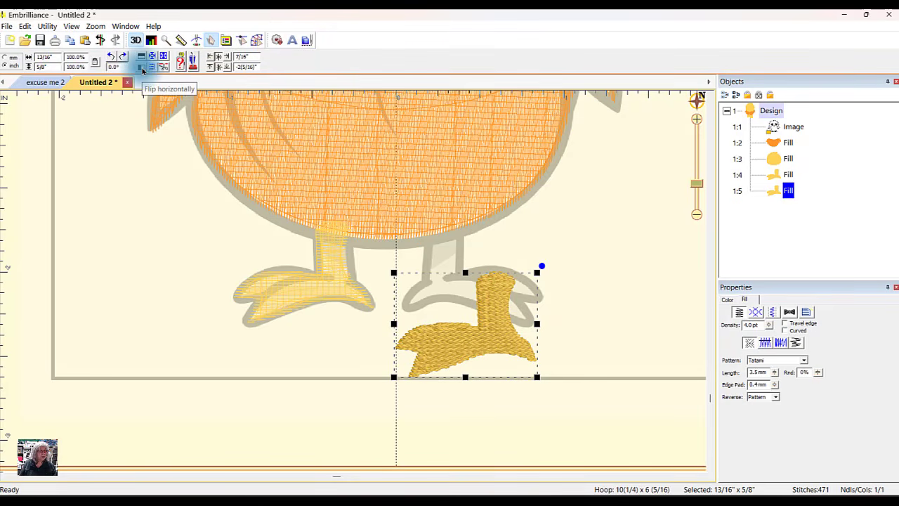
click(142, 68)
drag(445, 328, 450, 283)
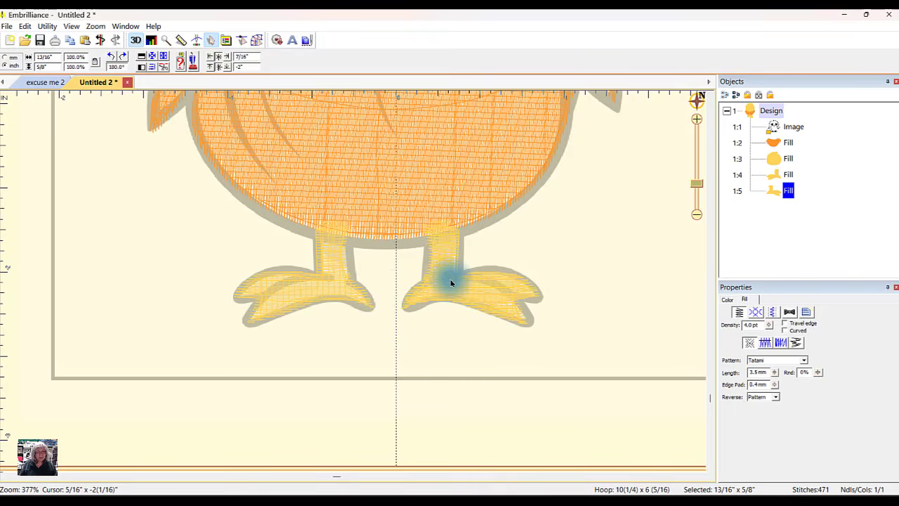
click(612, 260)
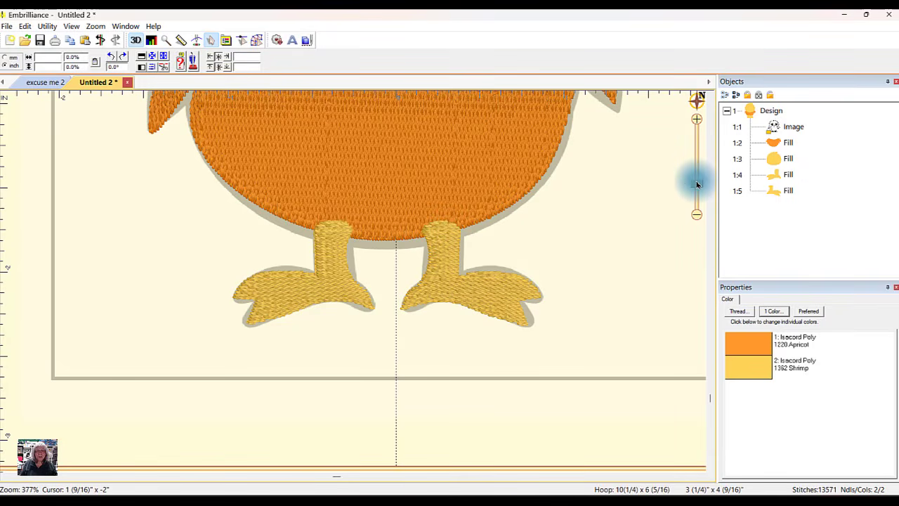
- Move both foot fills ahead of the body fill in the stitching order, directly after the image
drag(697, 184, 696, 201)
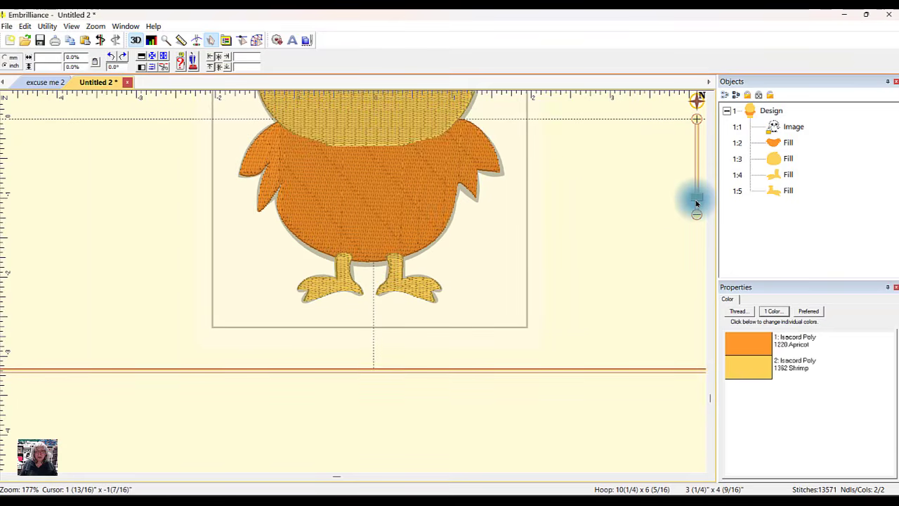
click(788, 143)
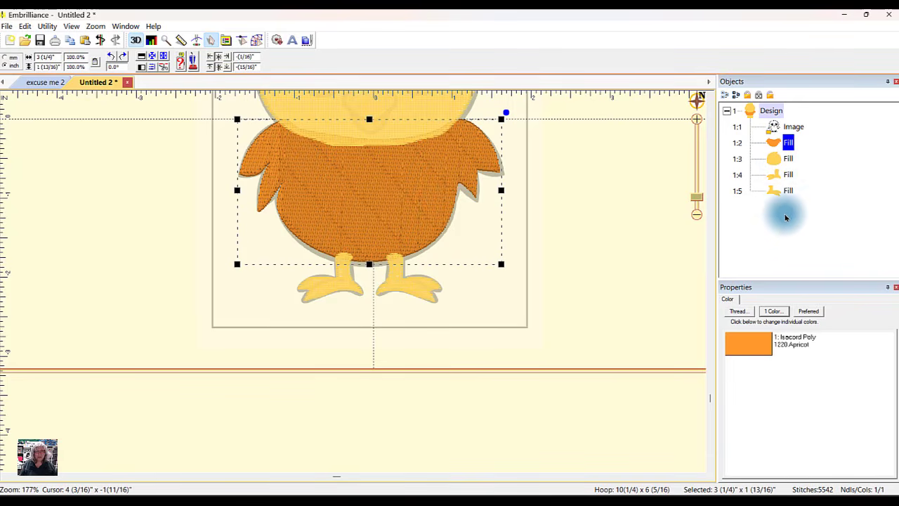
click(789, 191)
shift+click(785, 176)
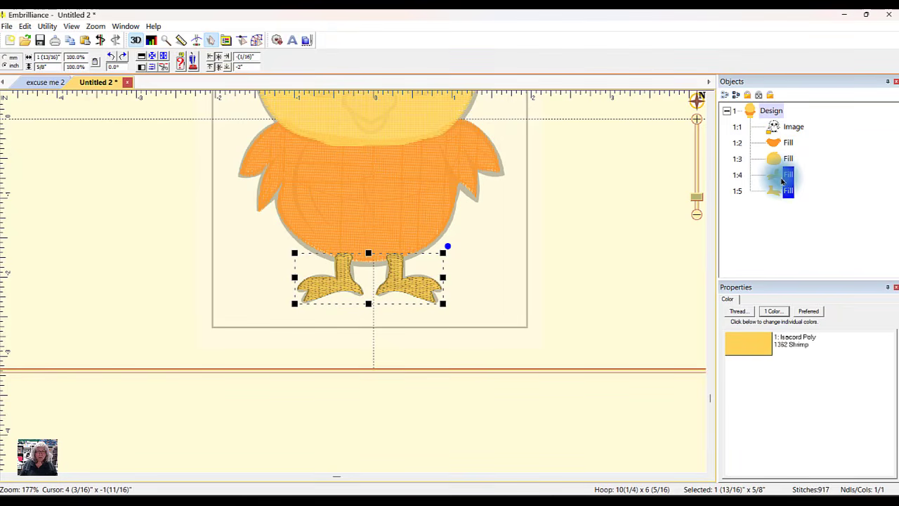
drag(773, 179, 766, 127)
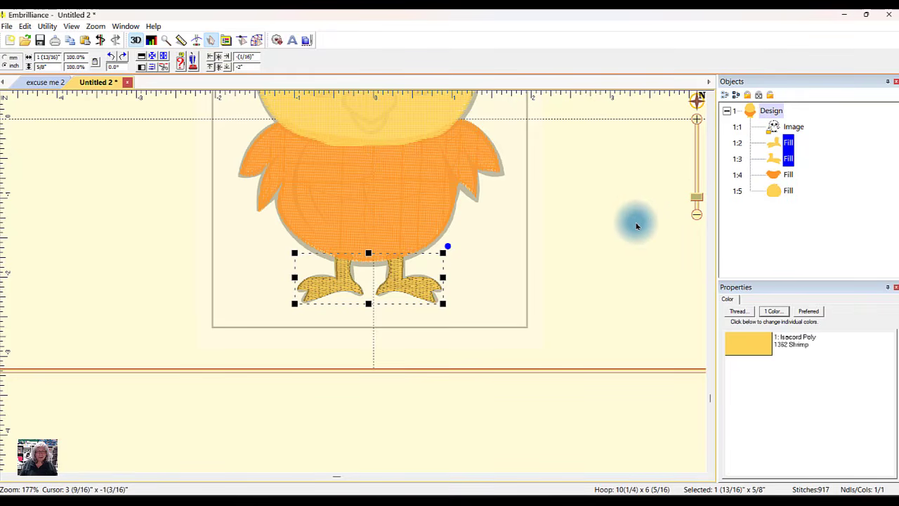
click(604, 228)
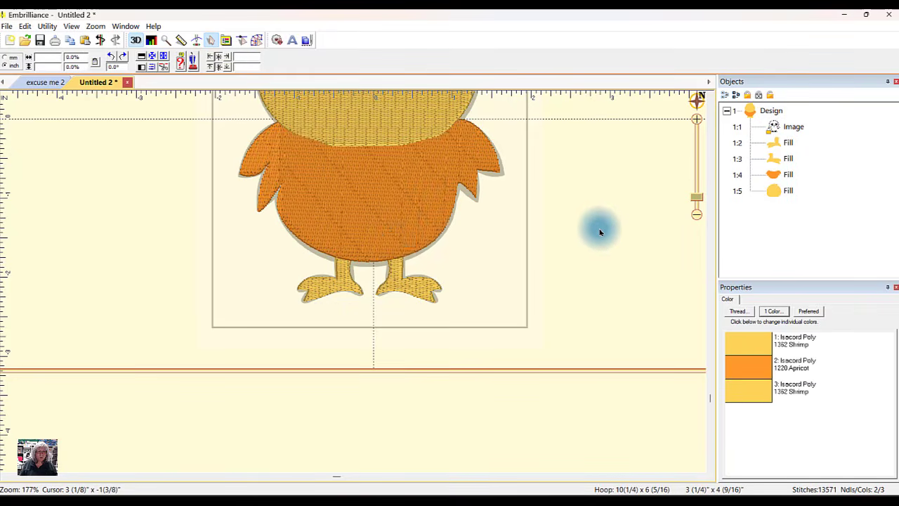
- Check the stitching order of the right foot, body and head fills by selecting each in turn
click(397, 248)
click(341, 207)
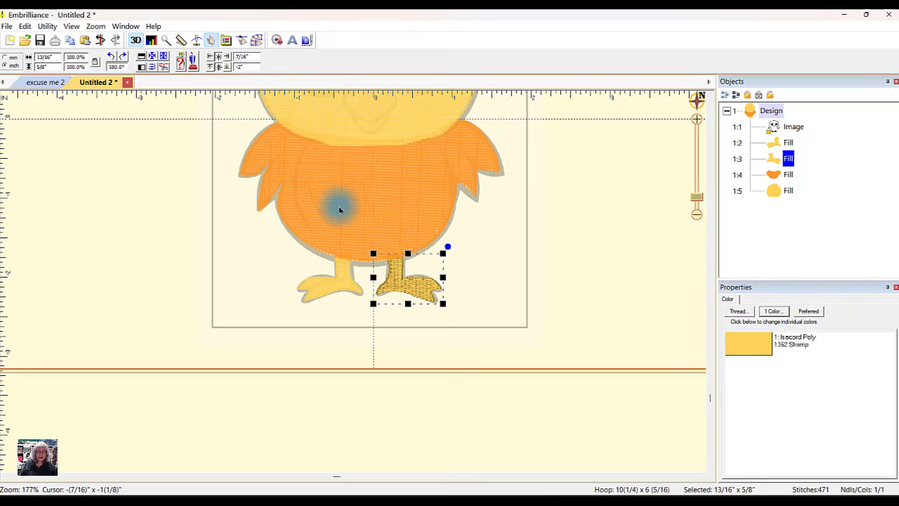
click(397, 116)
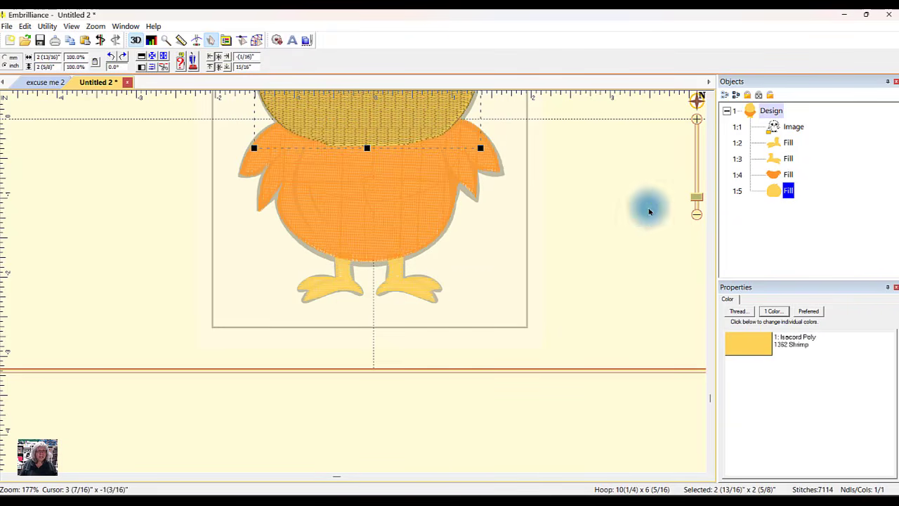
- Play the whole design through the stitch simulator to check the order in which feet, body and head stitch out
click(696, 99)
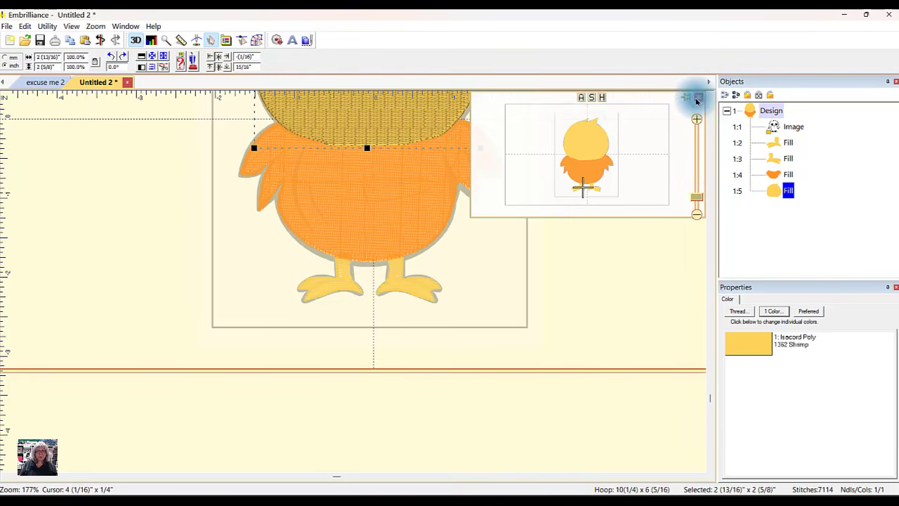
click(600, 101)
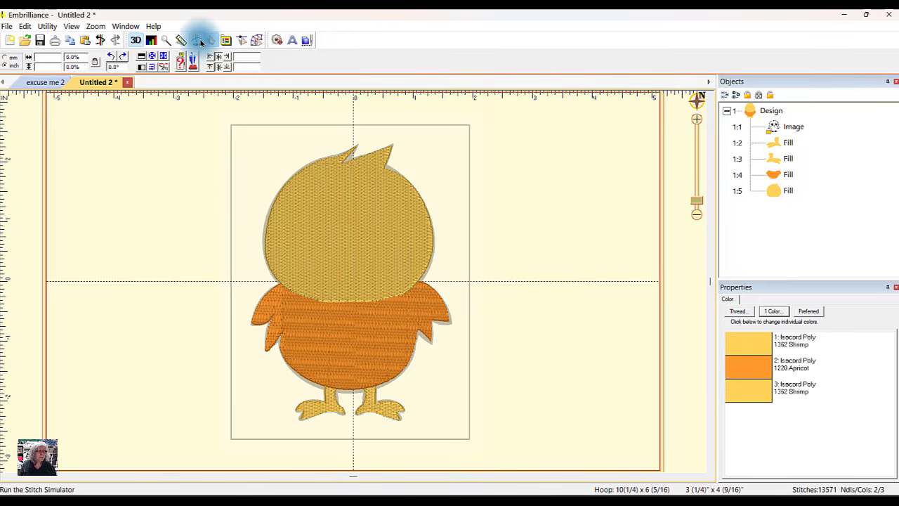
click(199, 40)
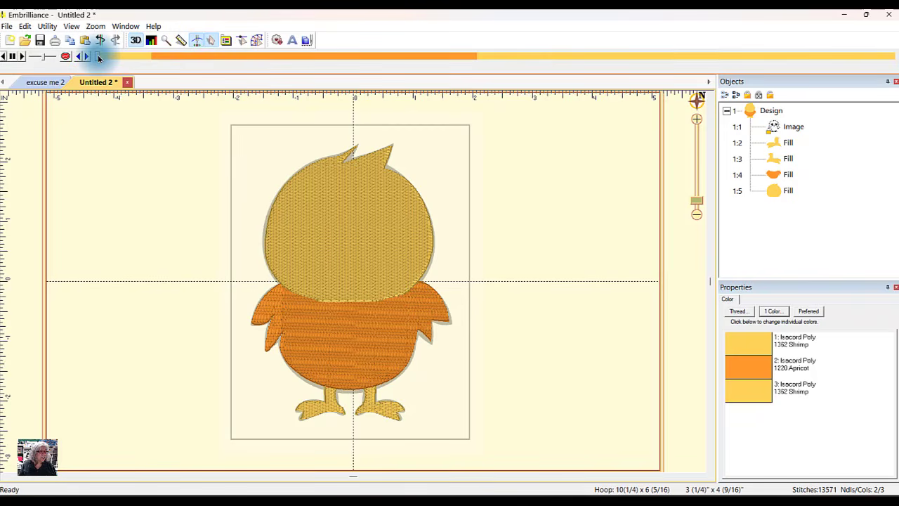
drag(98, 58, 885, 90)
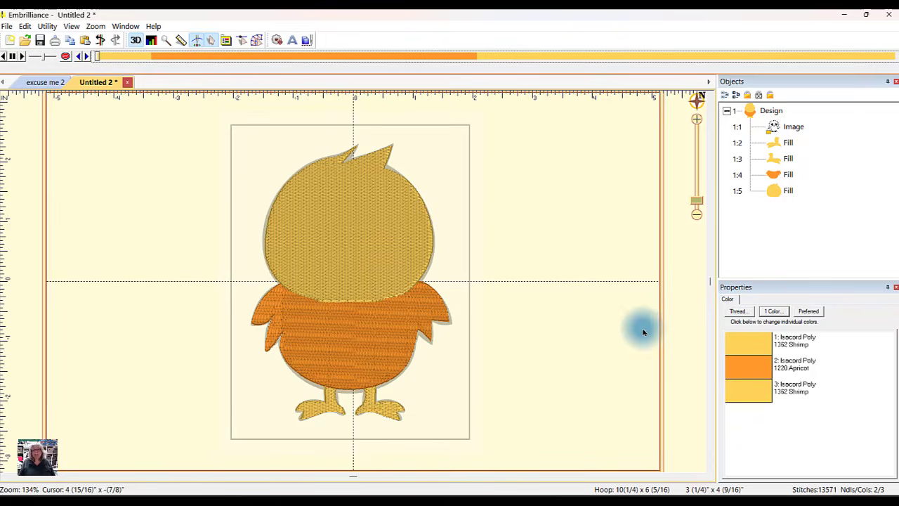
- Lighten the stitching of the head fill by setting its density to 13.1 pt
click(782, 191)
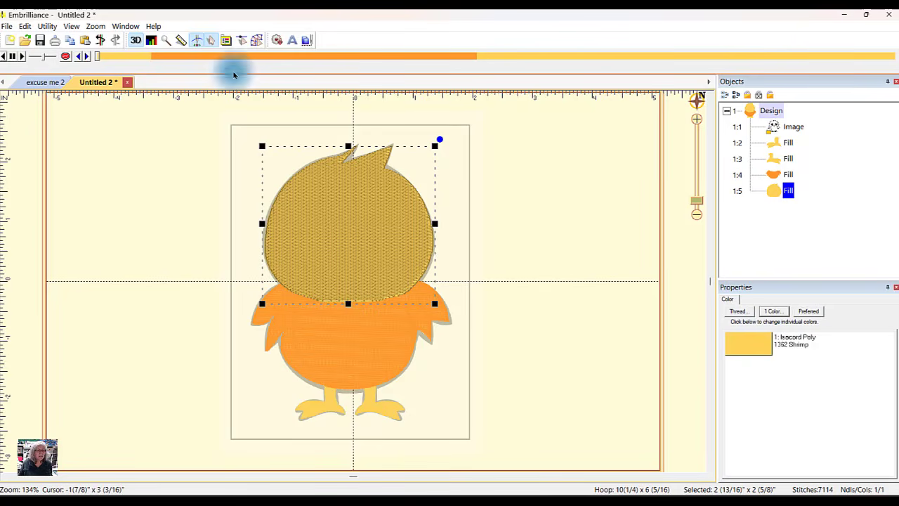
click(258, 40)
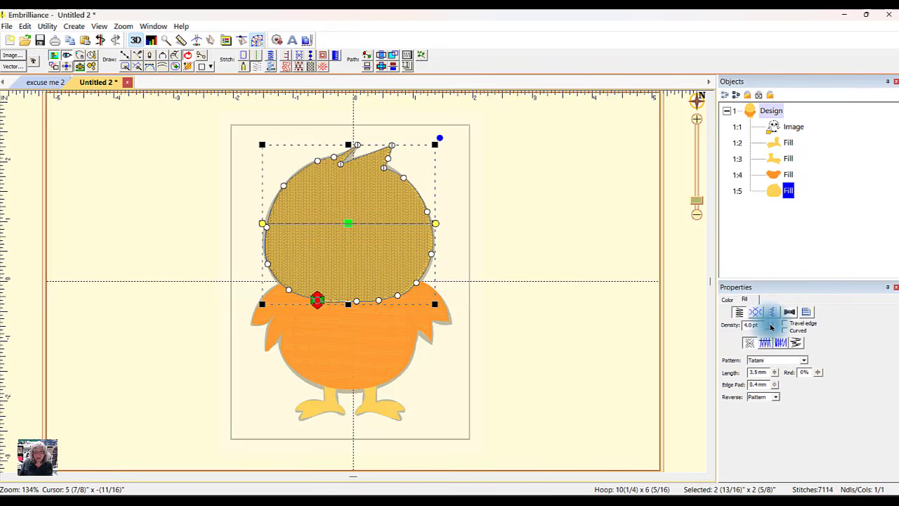
drag(771, 327, 771, 392)
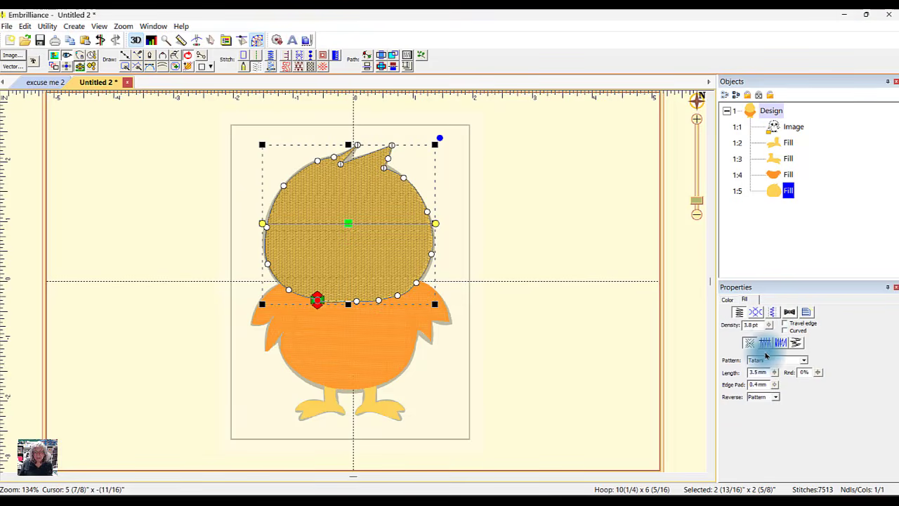
drag(771, 324, 764, 415)
drag(769, 327, 772, 385)
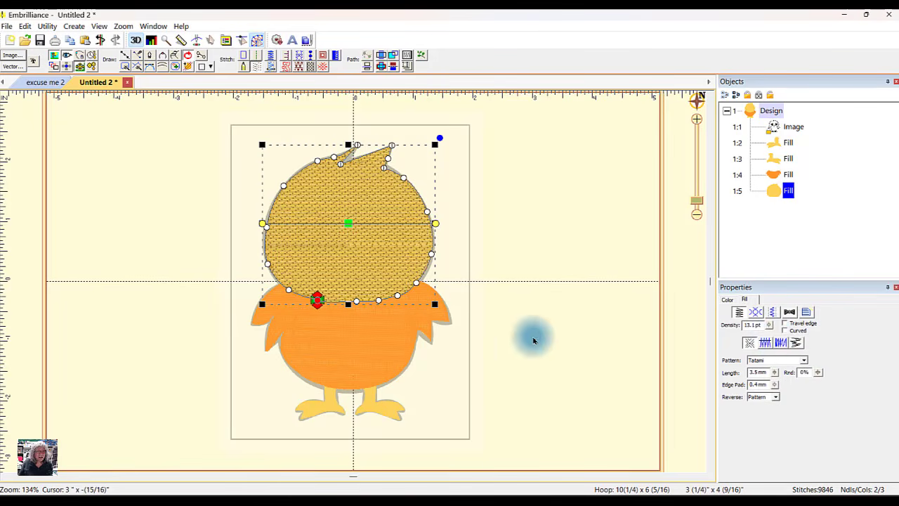
click(519, 293)
- Set the body fill's density to 12.6 pt
click(371, 360)
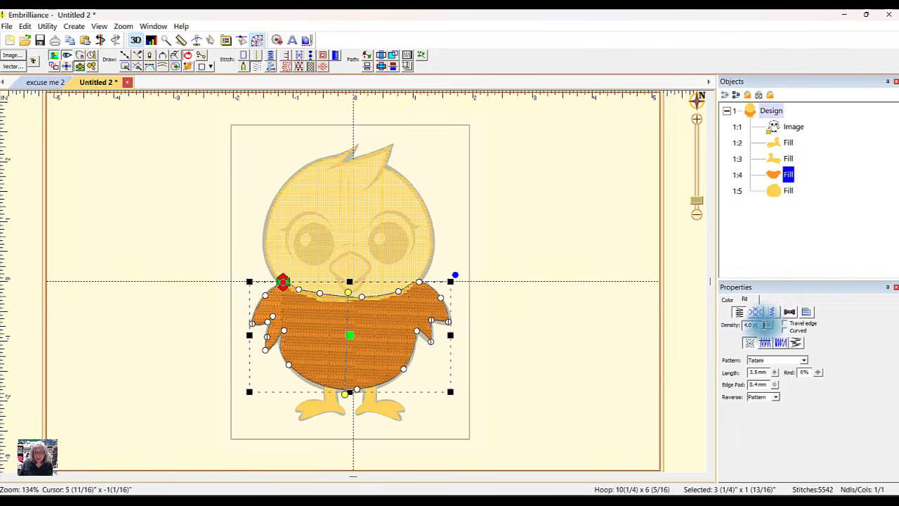
drag(770, 327, 772, 387)
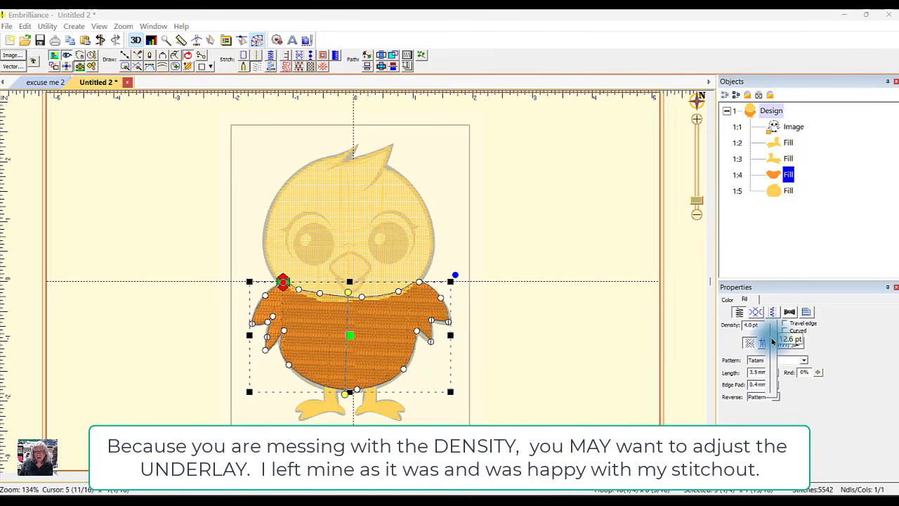
click(568, 325)
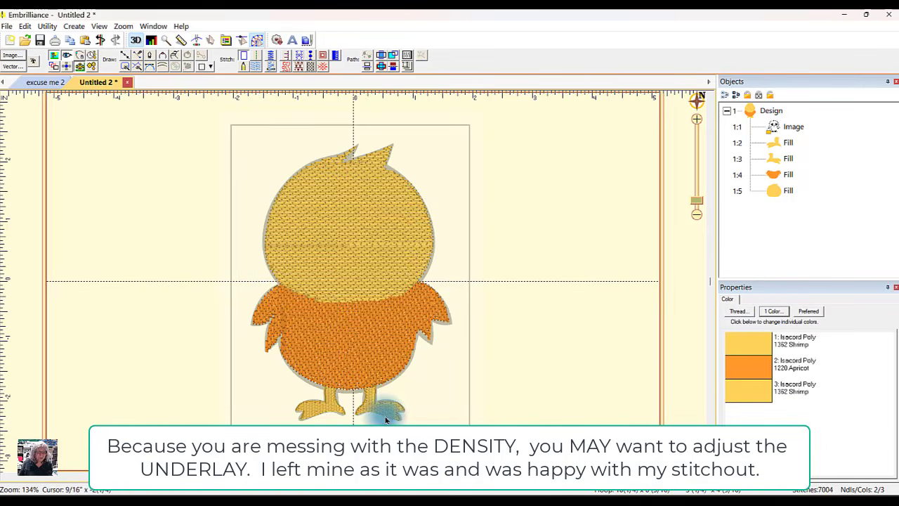
- Set the fill density of both the right and left foot to 13.1 pt
click(385, 418)
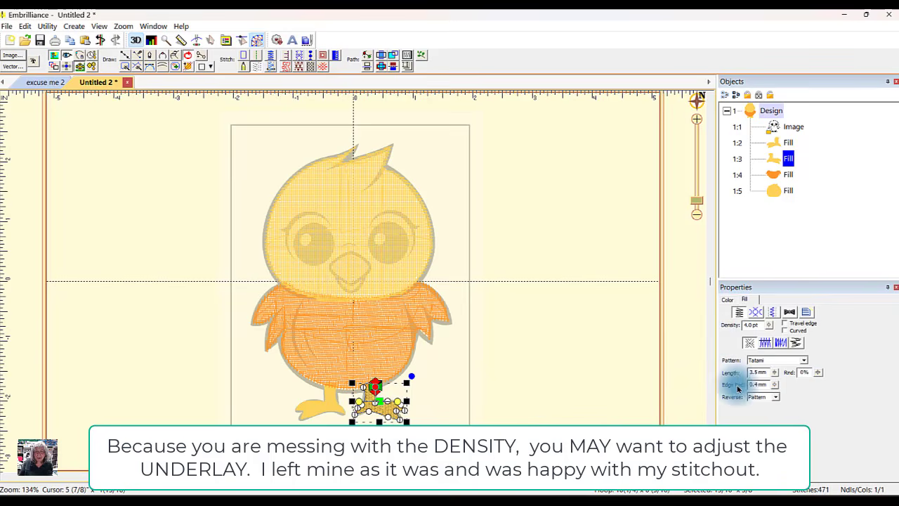
drag(770, 329, 771, 342)
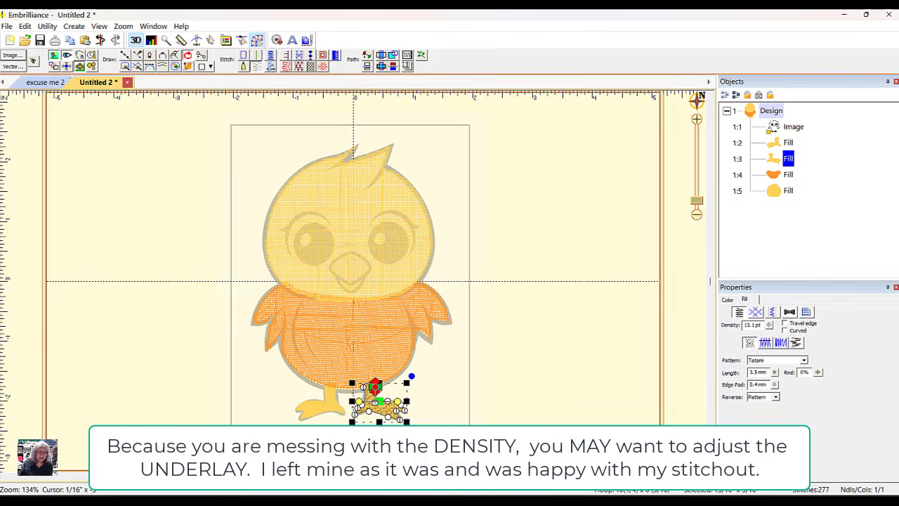
click(329, 411)
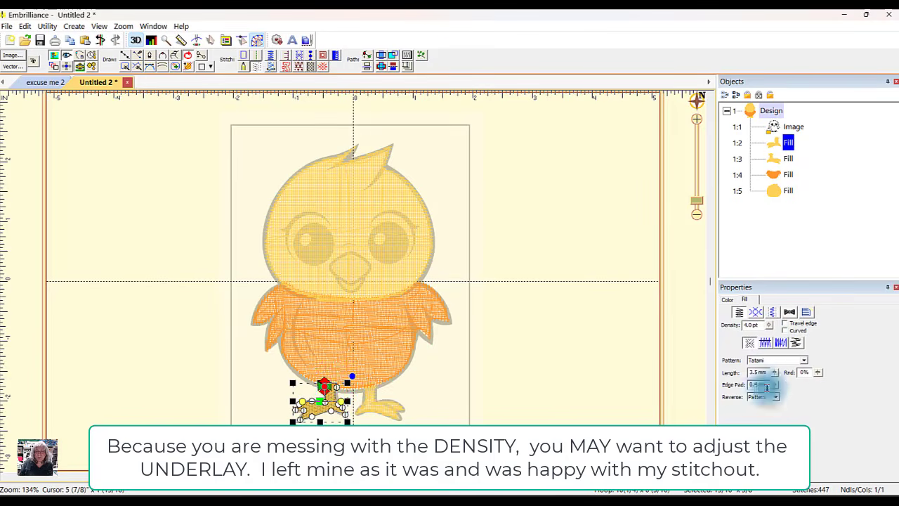
click(769, 327)
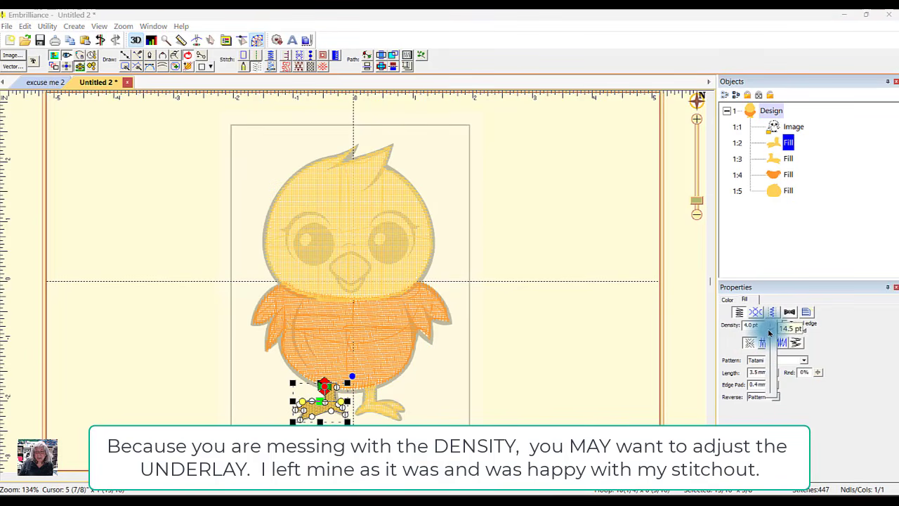
drag(769, 338, 770, 334)
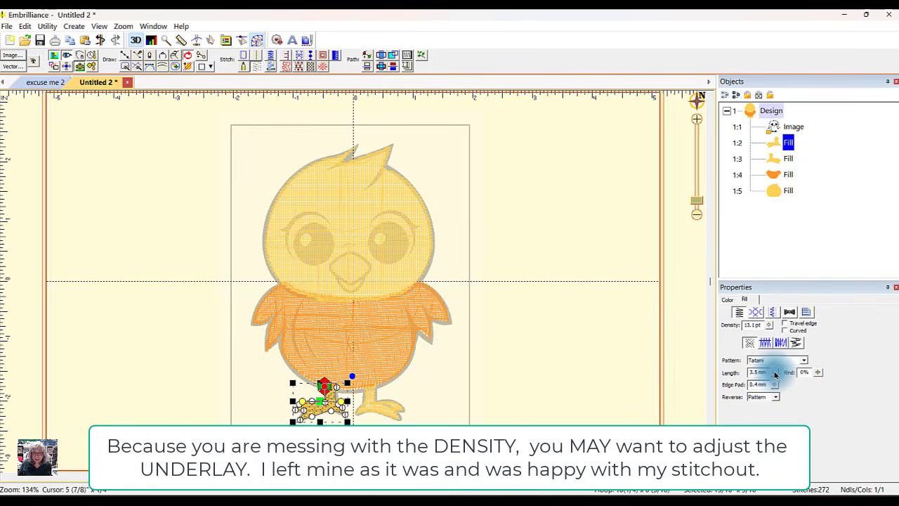
click(678, 363)
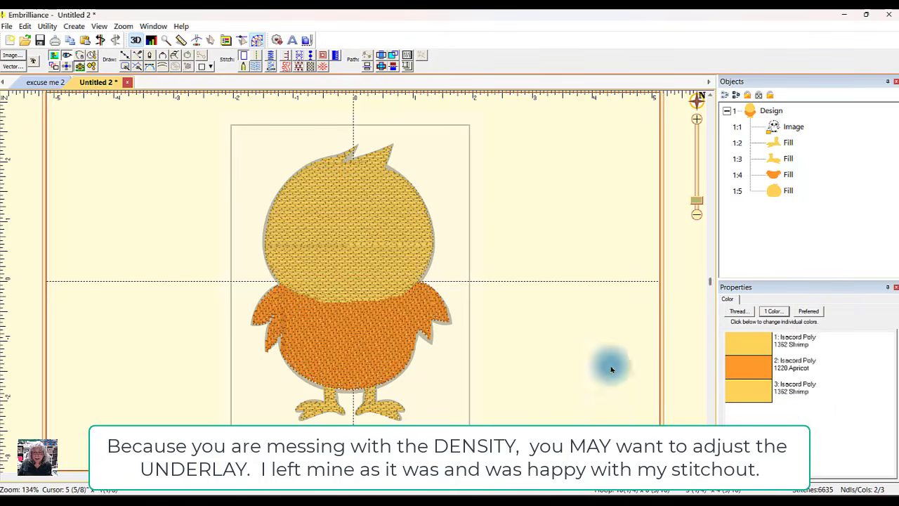
- Compare the density settings of the two feet, the body and the head by selecting each fill in turn
click(318, 411)
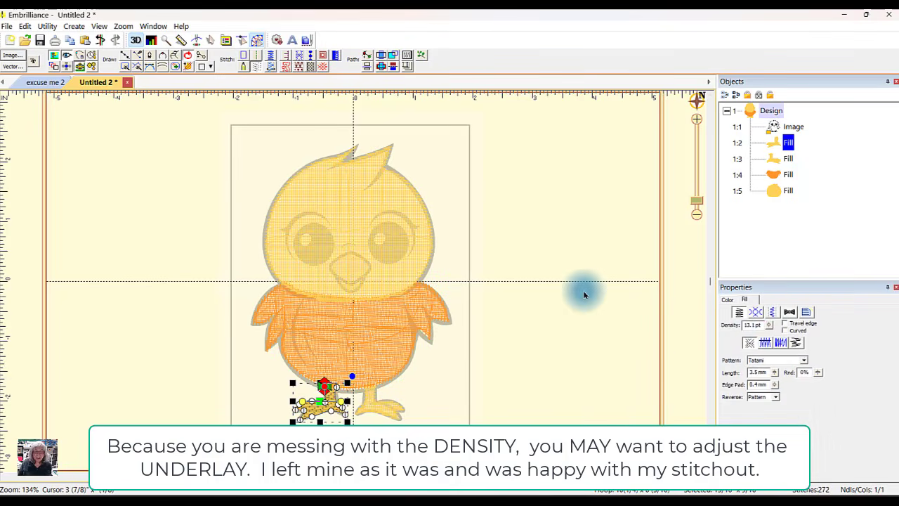
click(513, 323)
click(373, 414)
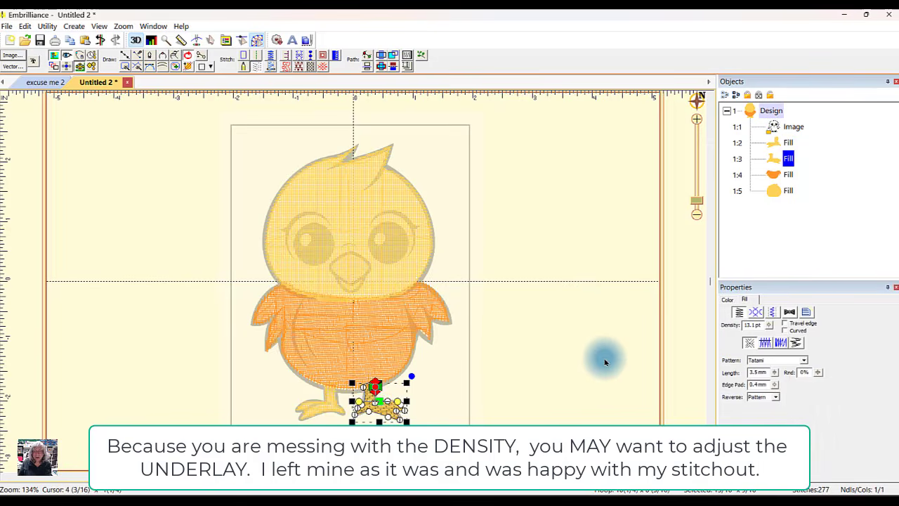
click(478, 352)
click(395, 344)
click(520, 323)
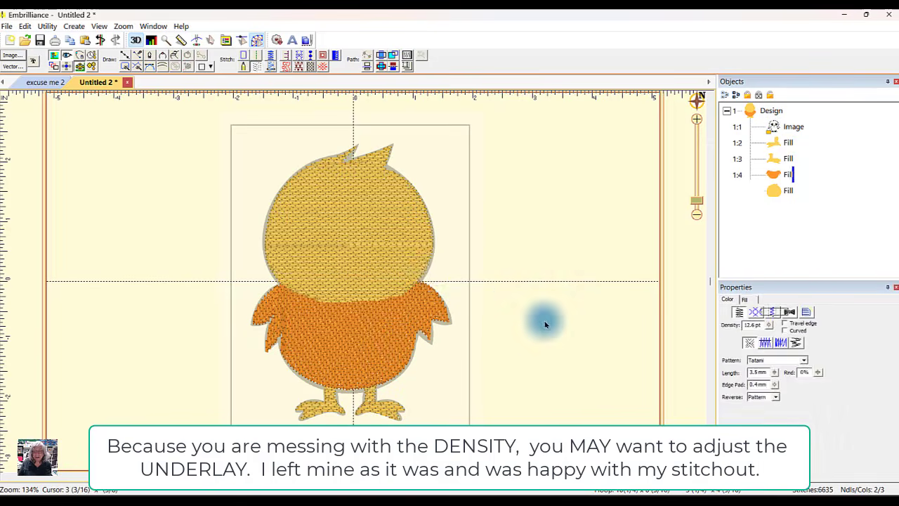
click(345, 255)
click(508, 281)
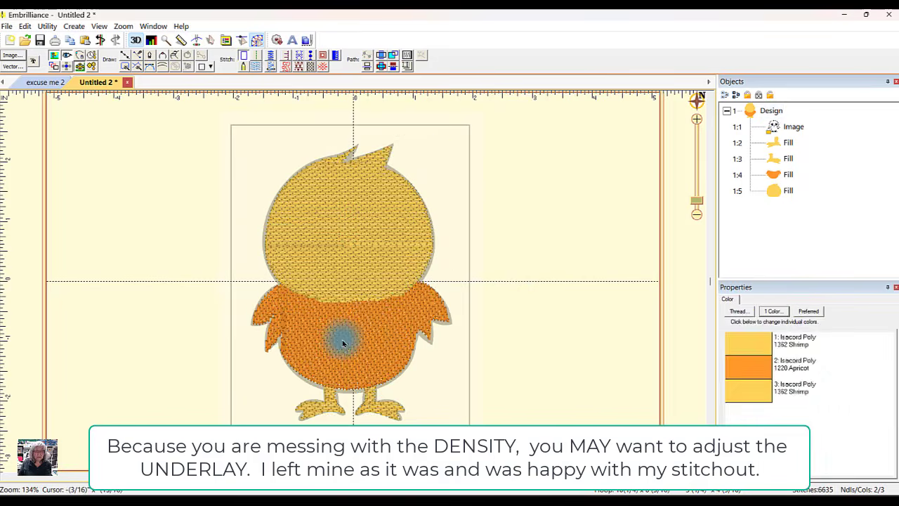
- Readjust the stitch density of the orange body fill
click(341, 342)
drag(770, 326, 772, 342)
click(576, 259)
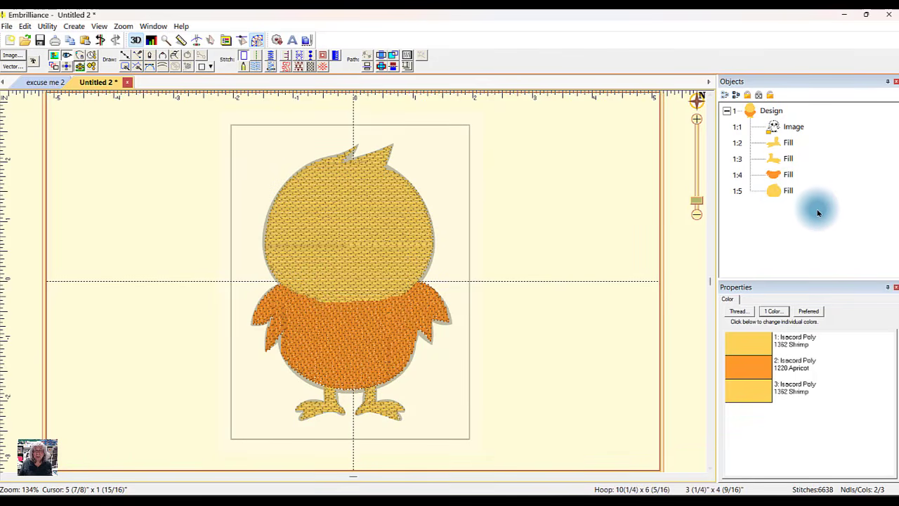
- Hide the head fill to expose the template's face for tracing
click(790, 191)
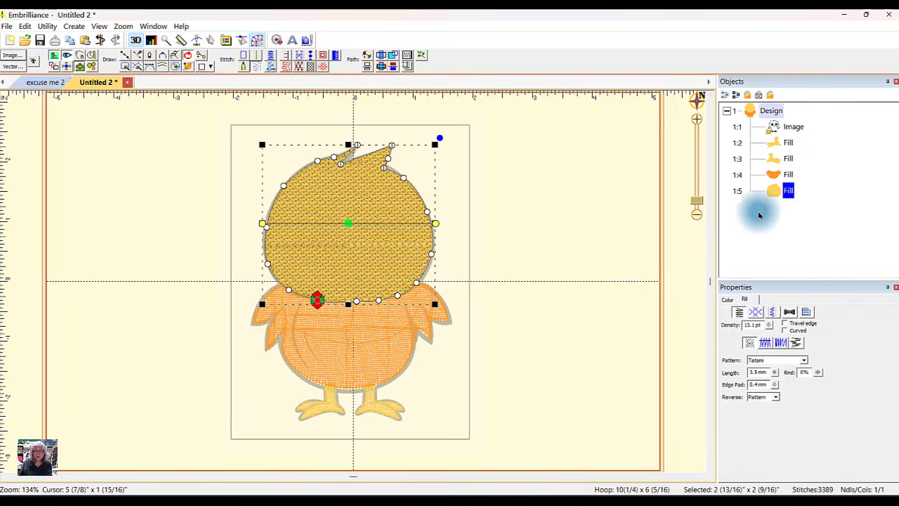
click(761, 97)
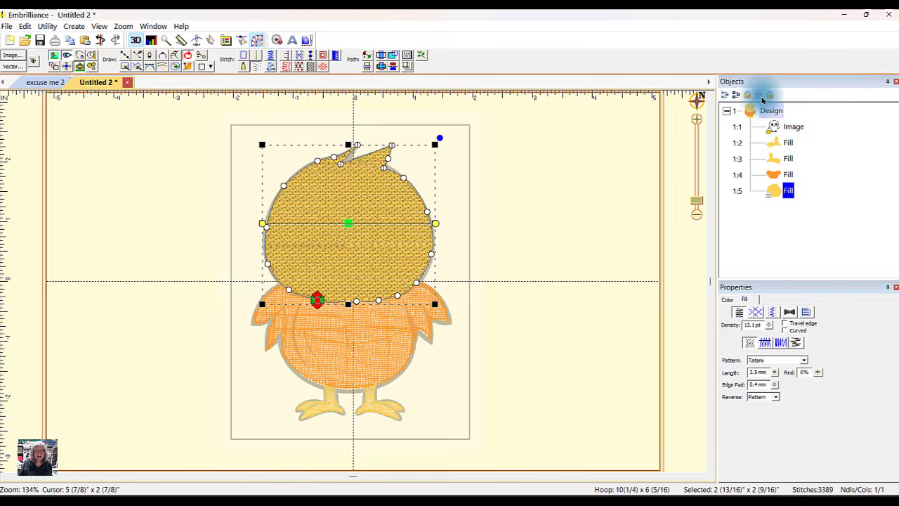
click(513, 215)
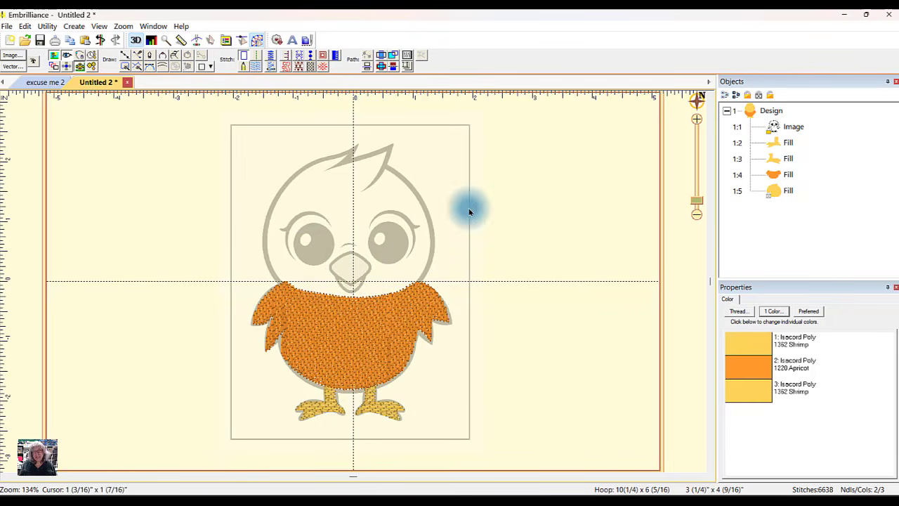
- Trace the template's lower beak as a closed curved outline about 1/2 by 5/16 inch, extending slightly into the upper beak
drag(697, 203, 697, 168)
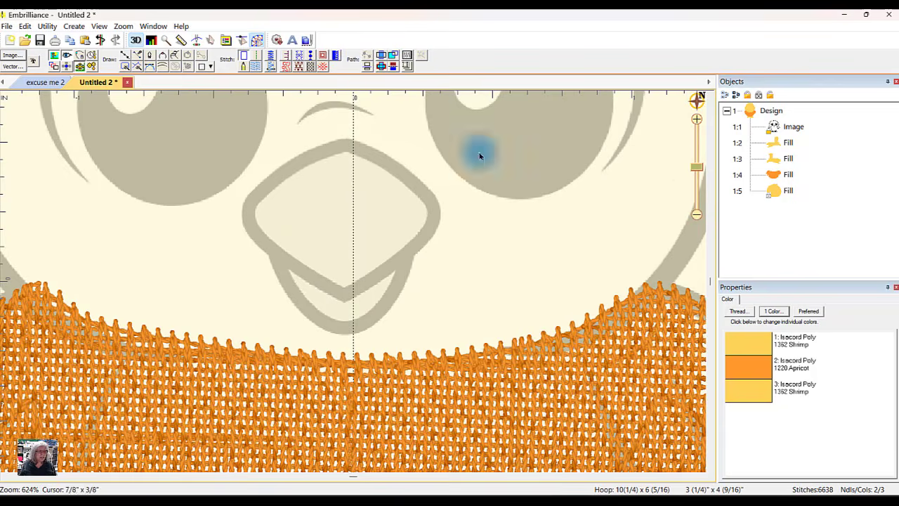
click(130, 64)
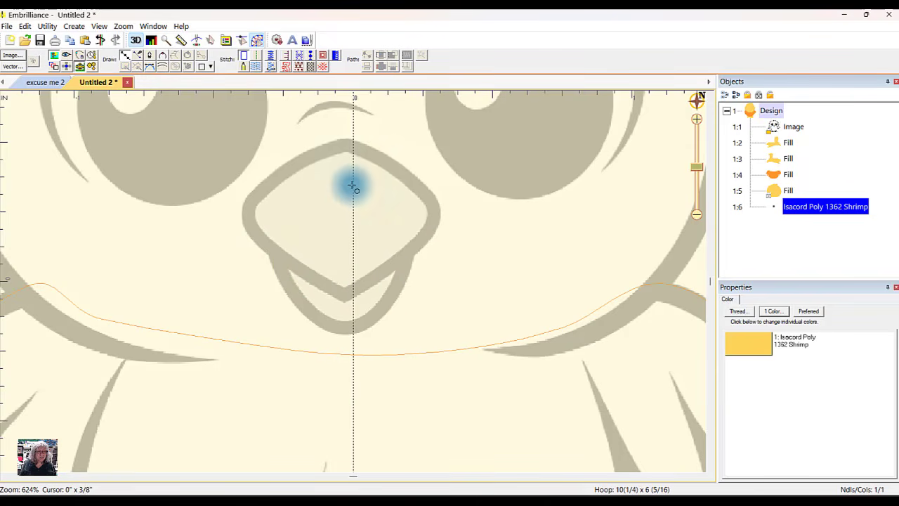
click(275, 249)
right_click(297, 298)
click(350, 328)
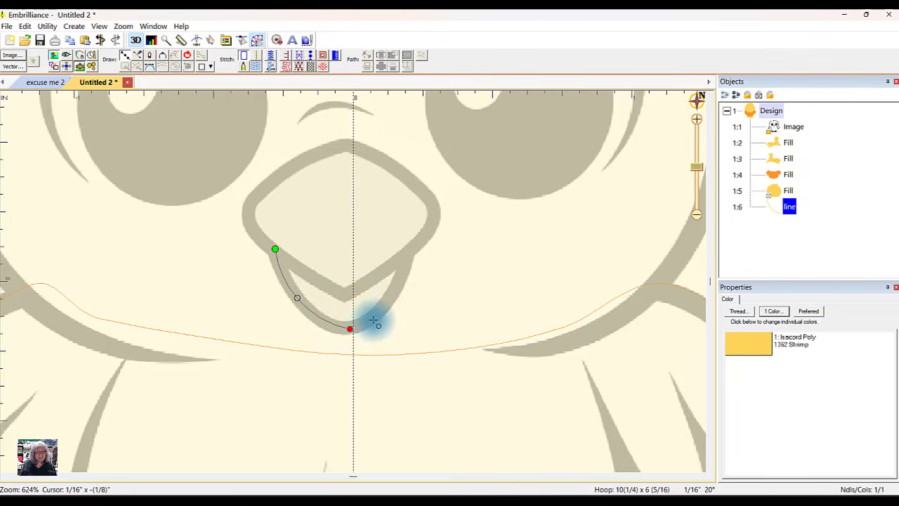
right_click(390, 300)
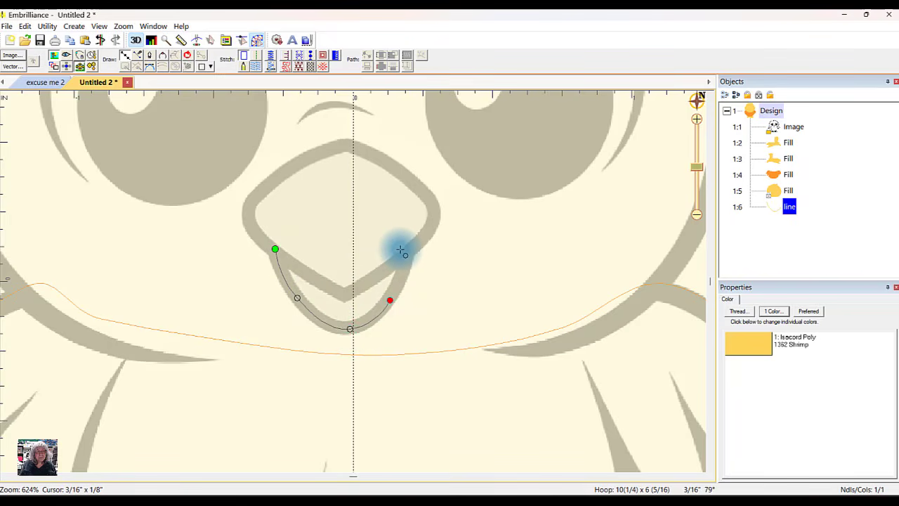
right_click(400, 248)
right_click(359, 277)
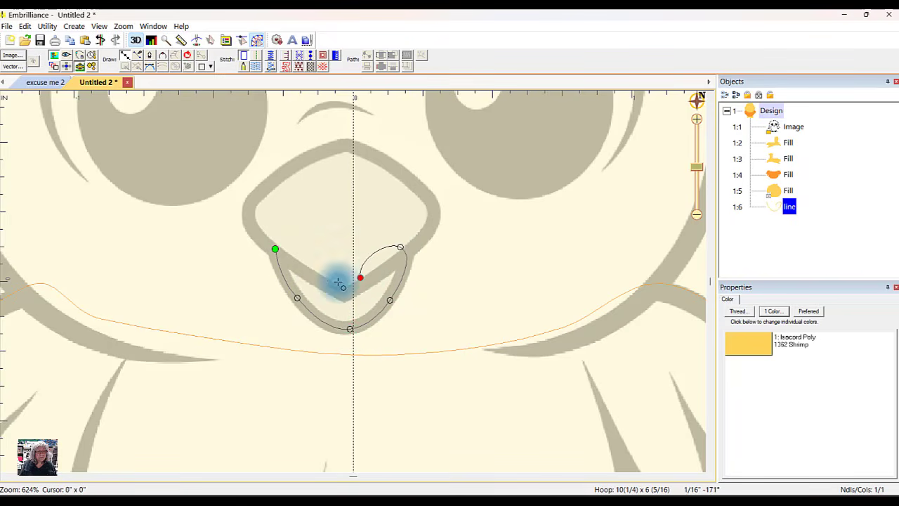
right_click(316, 271)
right_click(284, 247)
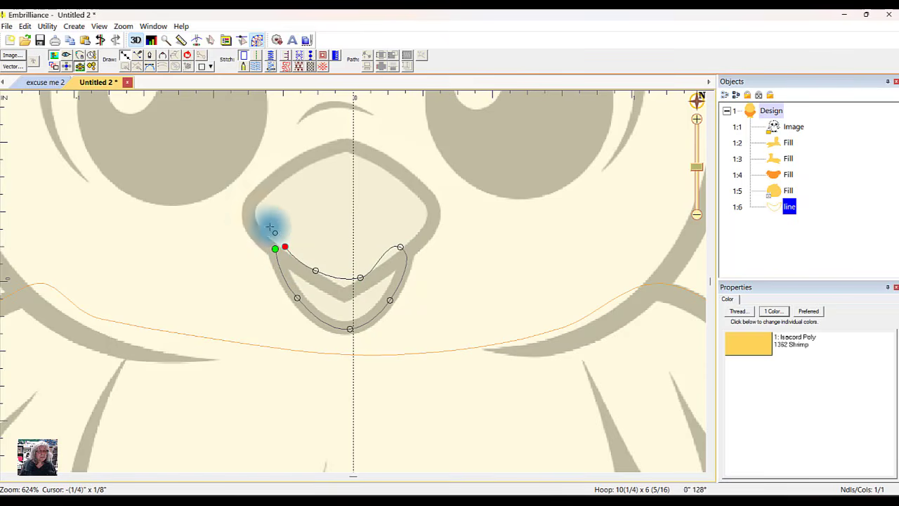
click(187, 57)
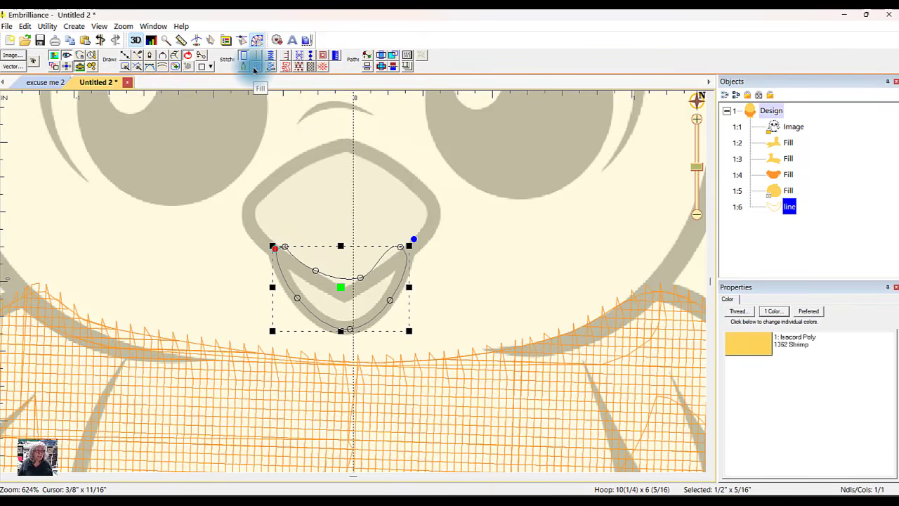
- Convert the lower beak outline to a fill and set its density to 4.6 pt
click(255, 68)
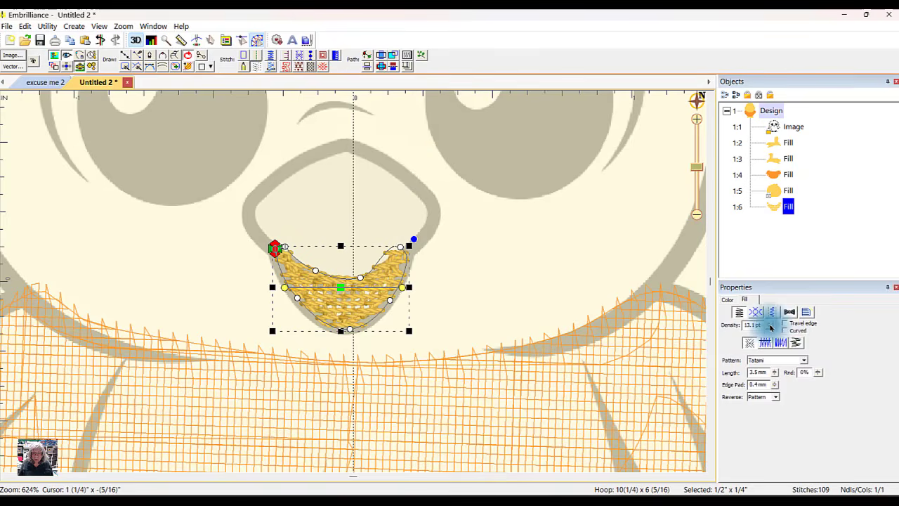
drag(770, 327, 774, 360)
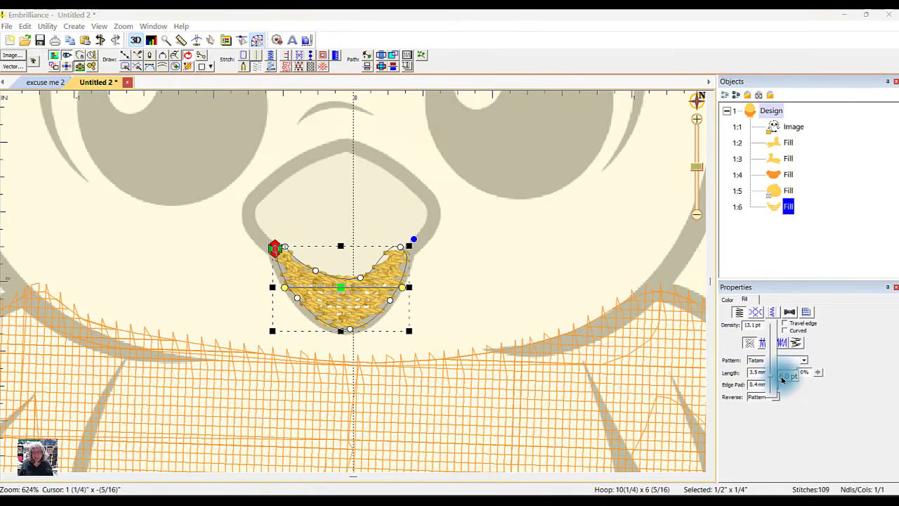
drag(781, 387, 780, 386)
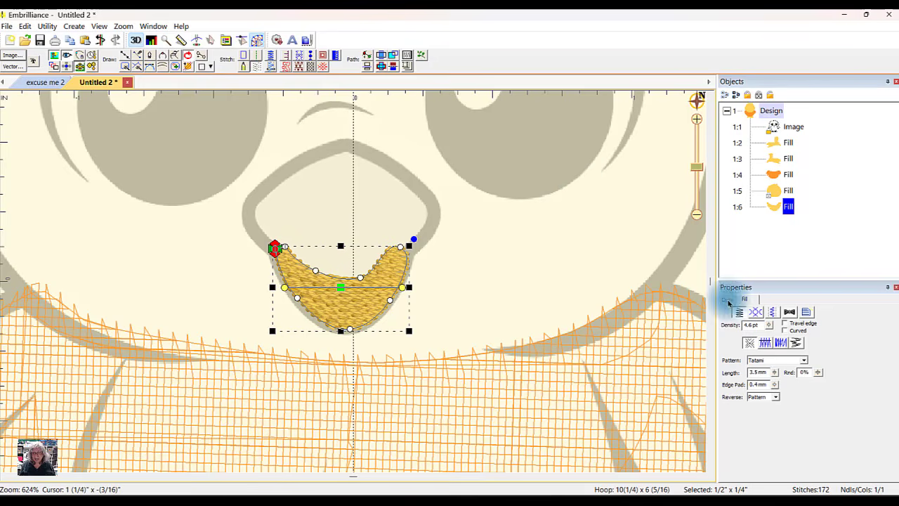
- Try darker oranges from the Isacord Poly thread list on the lower beak fill and settle on 1311 Date
click(729, 299)
click(743, 344)
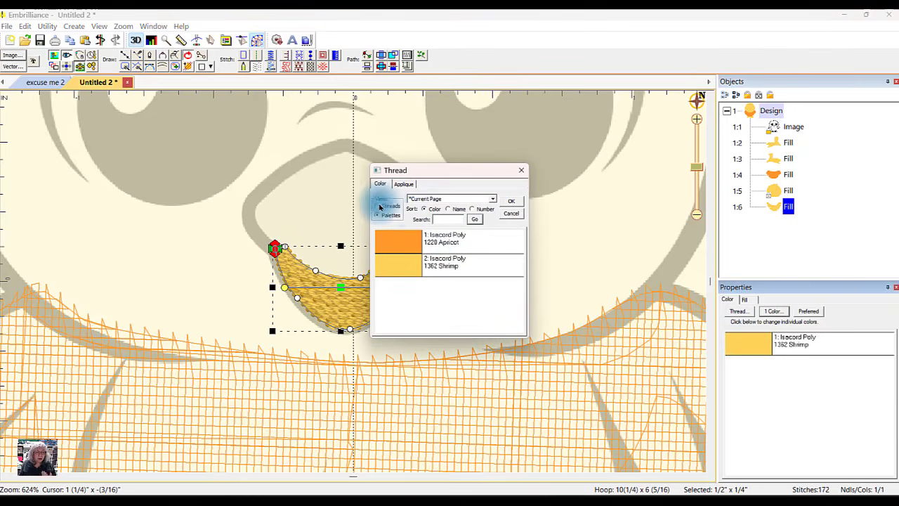
click(378, 205)
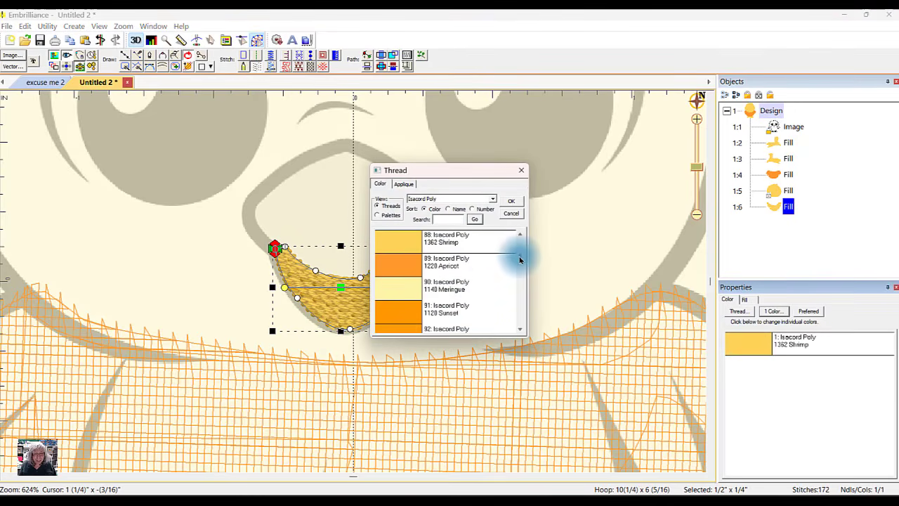
drag(520, 260, 520, 257)
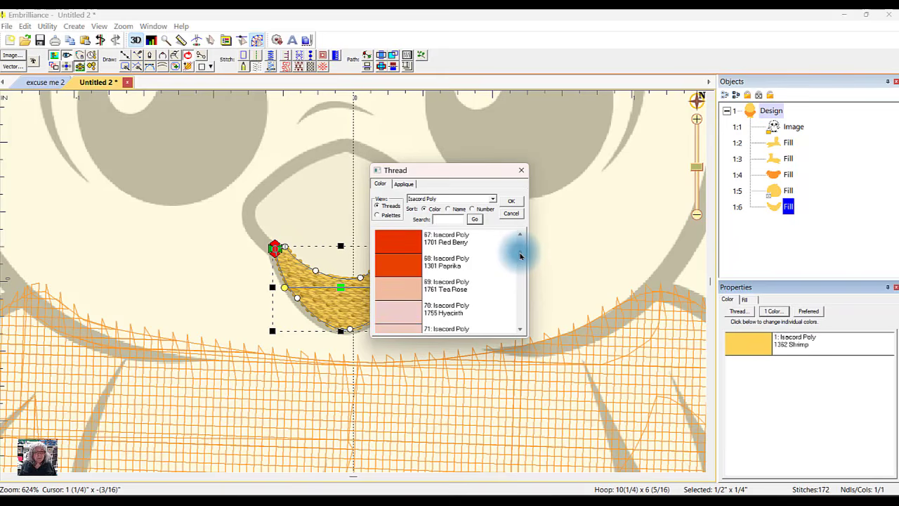
click(397, 267)
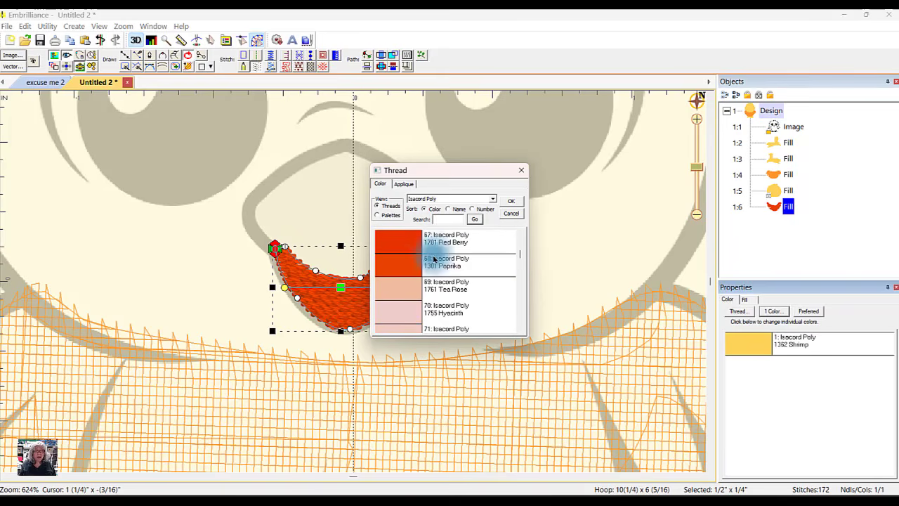
drag(521, 254, 521, 252)
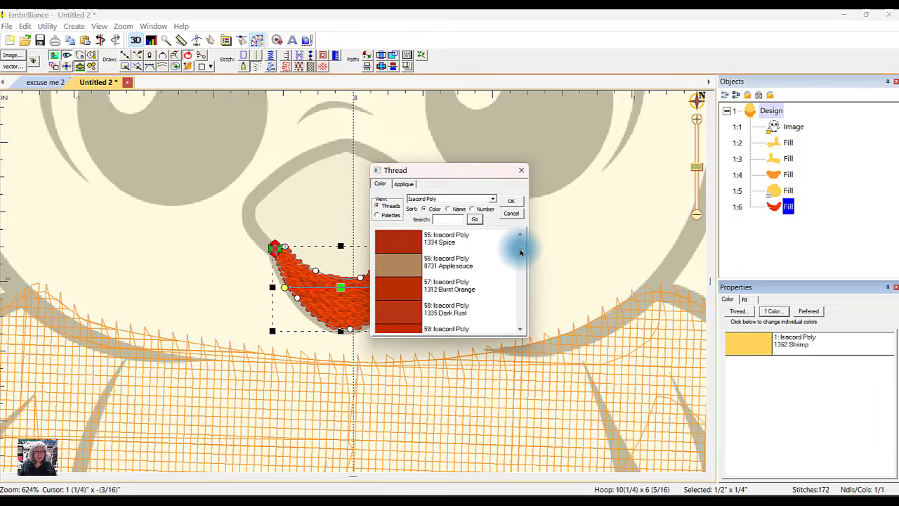
click(388, 291)
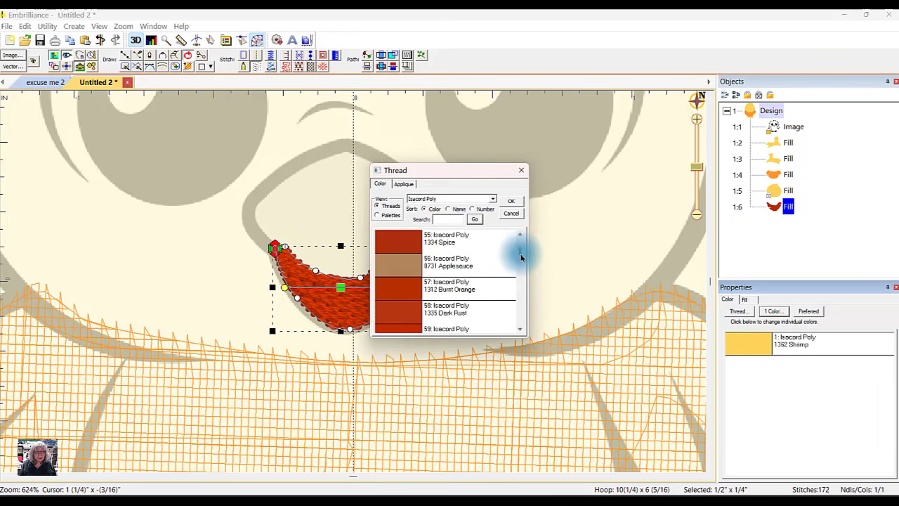
mouse_move(521, 257)
mouse_down()
mouse_move(526, 238)
mouse_move(525, 251)
mouse_up()
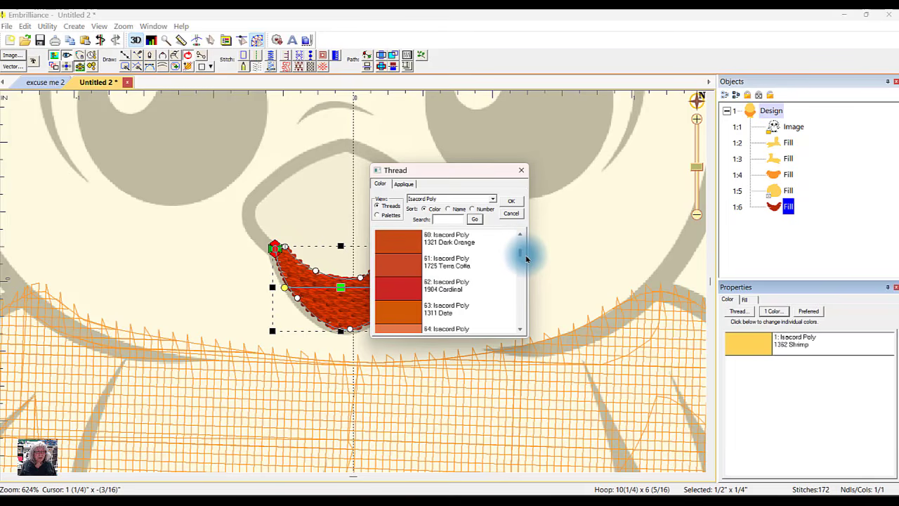
click(400, 310)
click(512, 202)
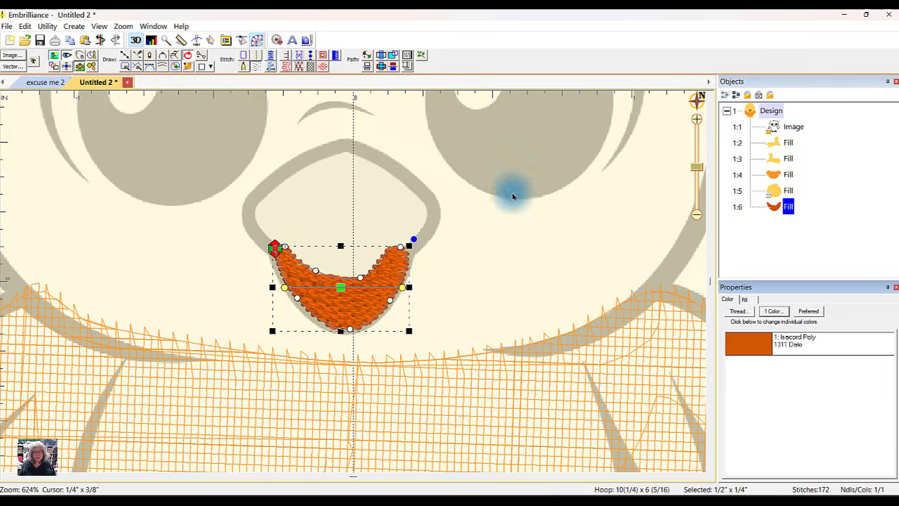
click(493, 278)
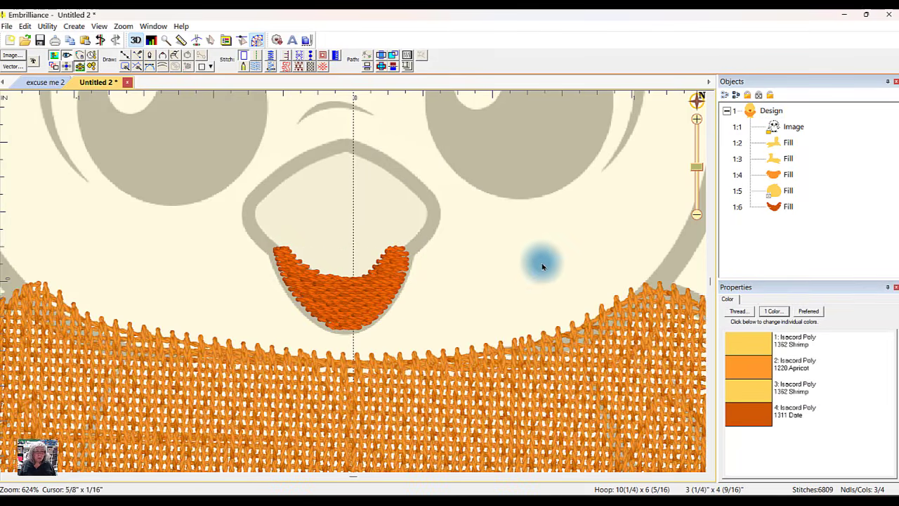
- Hide the lower beak fill and trace the template's upper beak as a closed curved outline about 11/16 by 9/16 inch
click(783, 206)
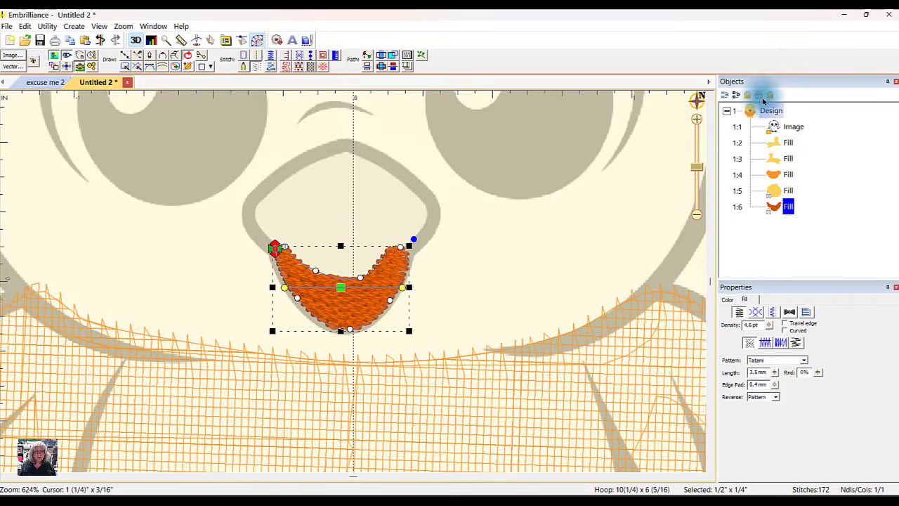
click(532, 247)
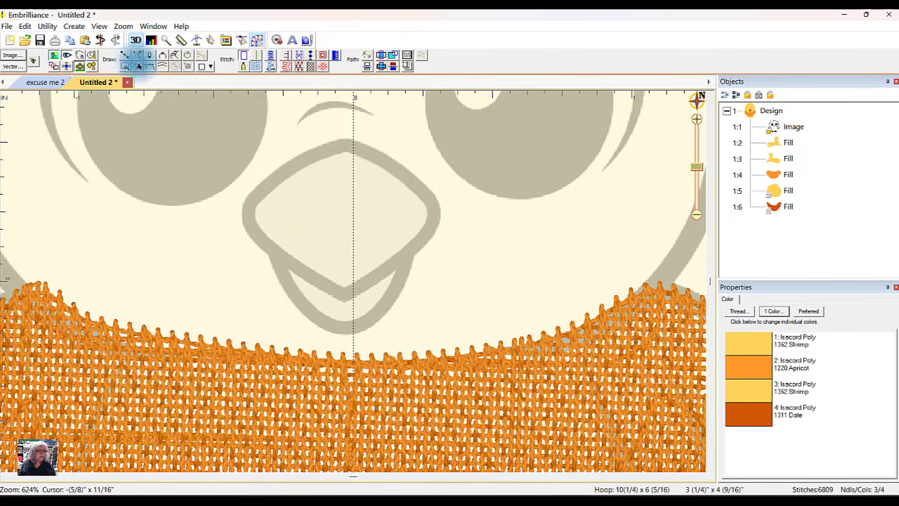
click(124, 59)
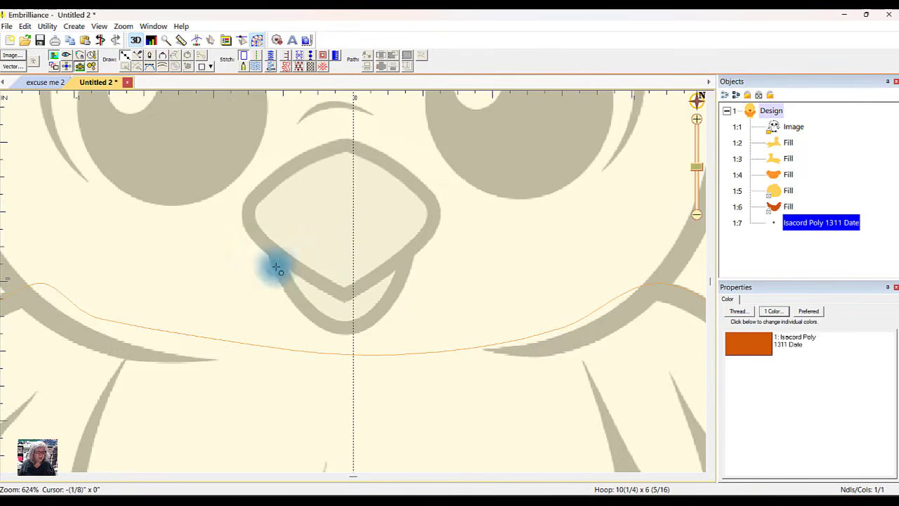
click(340, 302)
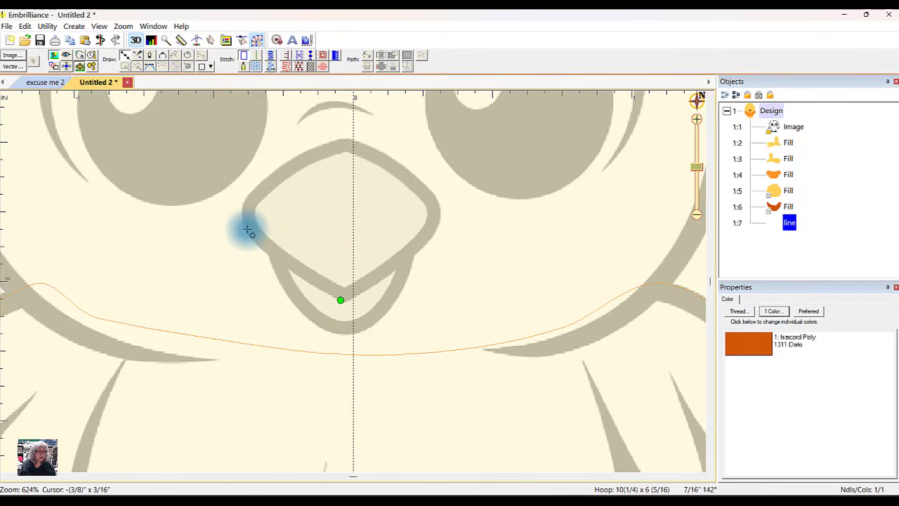
click(246, 229)
click(258, 186)
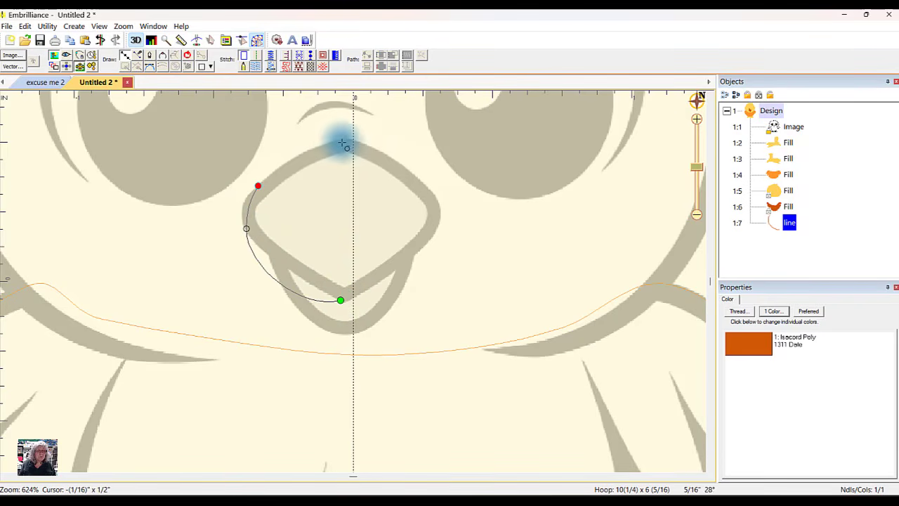
click(345, 140)
click(441, 203)
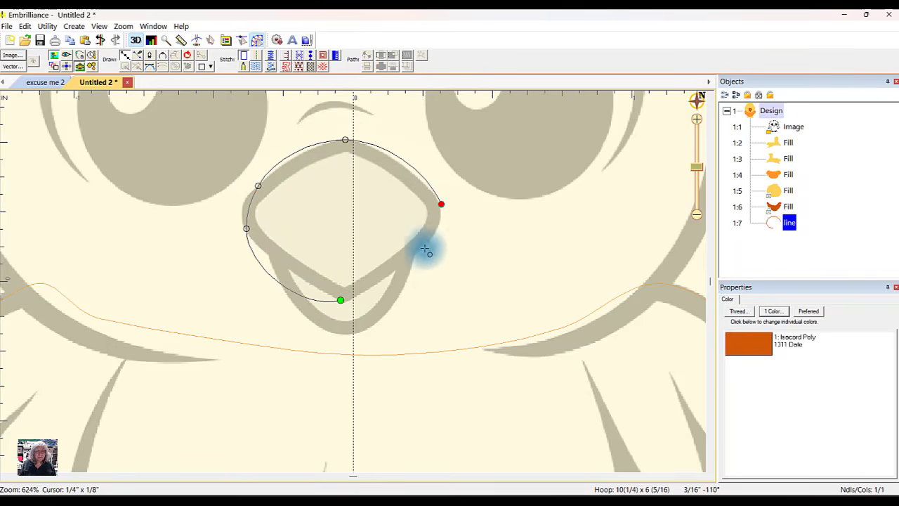
click(417, 250)
click(352, 293)
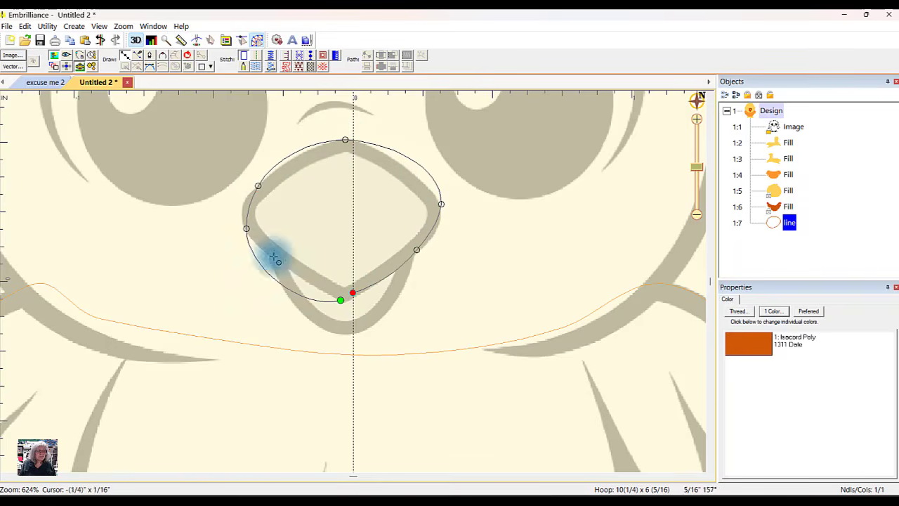
click(189, 56)
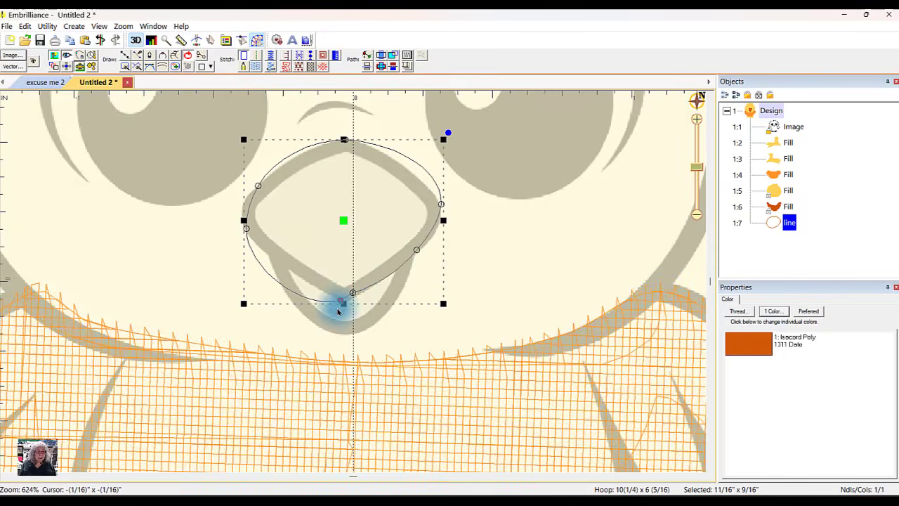
- Reshape the bottom tip and left side of the upper beak outline so its curves follow the template
drag(343, 300, 347, 300)
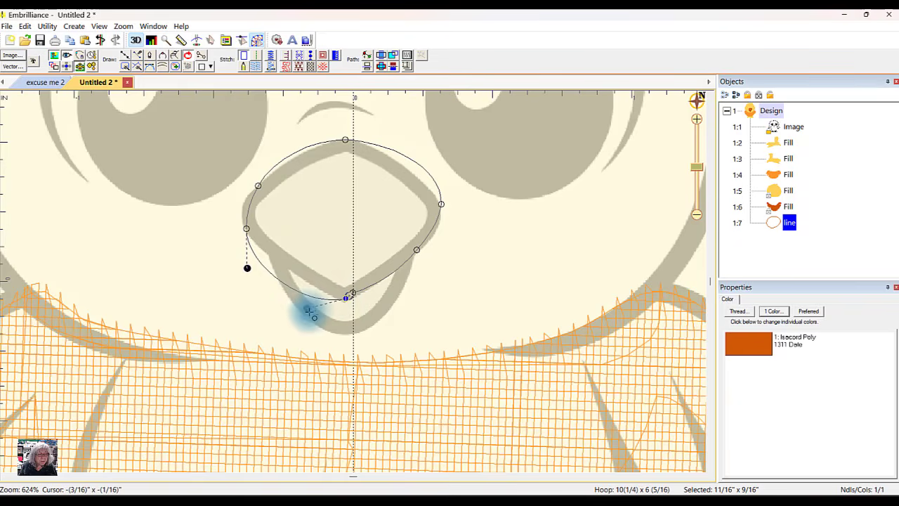
drag(303, 292, 296, 282)
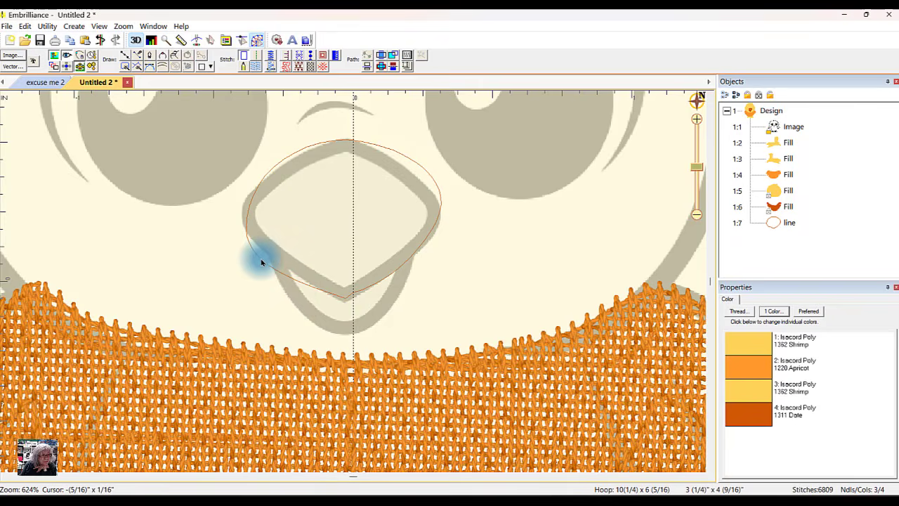
click(261, 260)
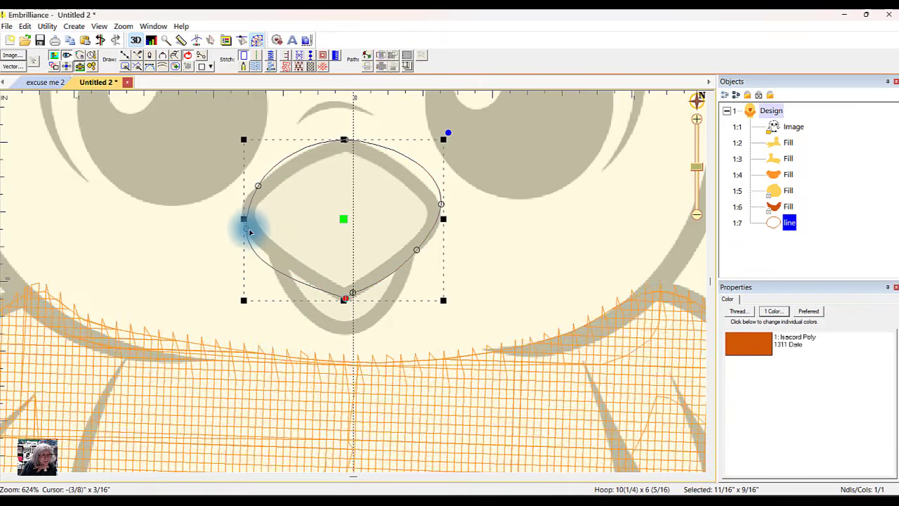
drag(250, 231, 267, 254)
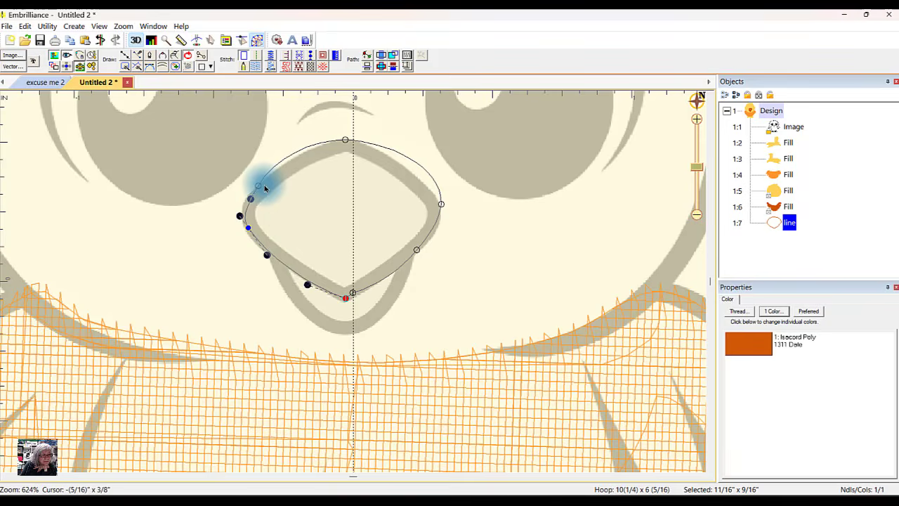
click(312, 141)
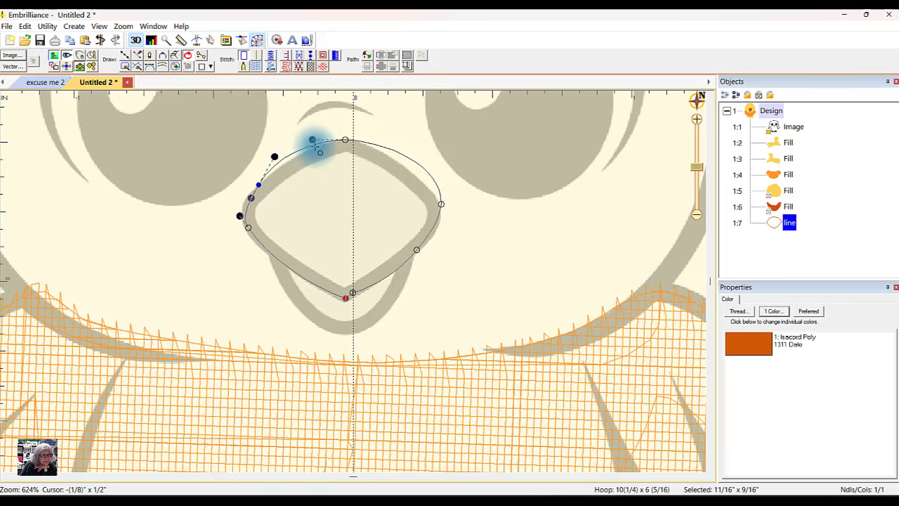
drag(312, 141, 283, 163)
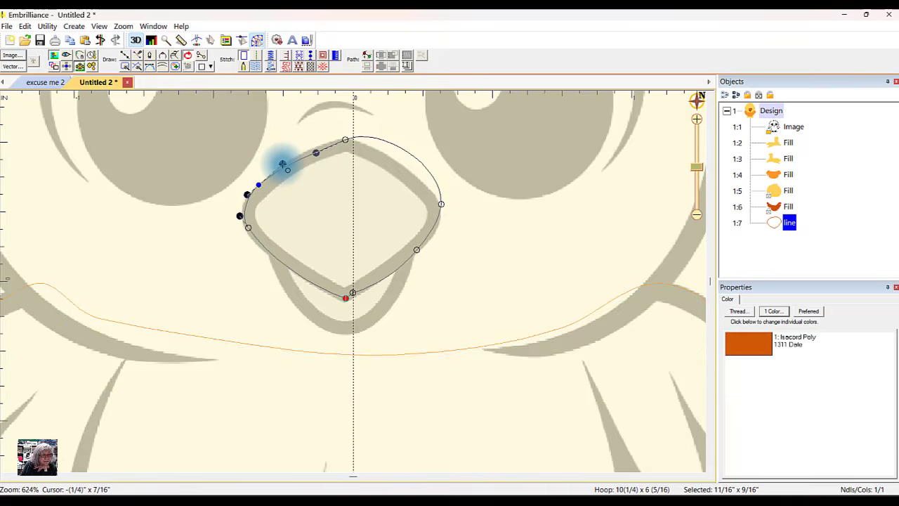
- Adjust the nodes and curve handles on the upper beak outline's right side and peak to match the template
click(442, 204)
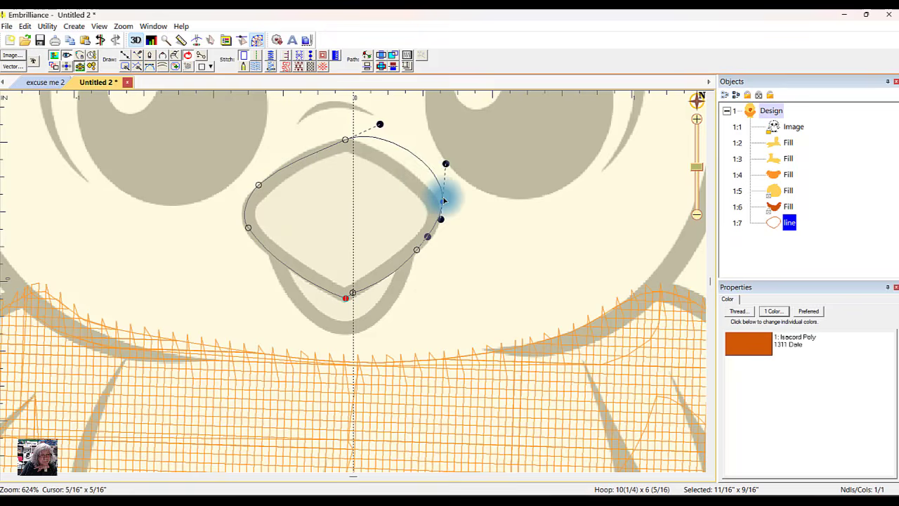
drag(446, 164, 417, 182)
click(456, 211)
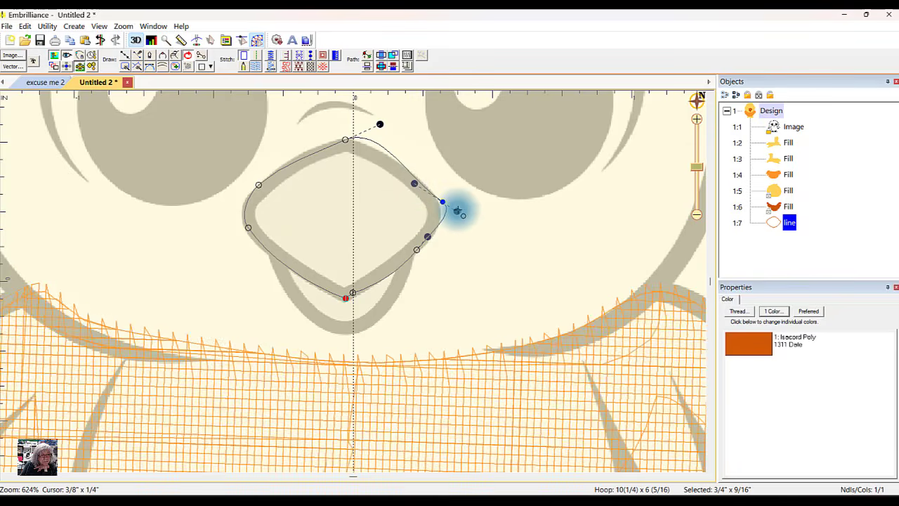
click(443, 203)
drag(443, 203, 436, 202)
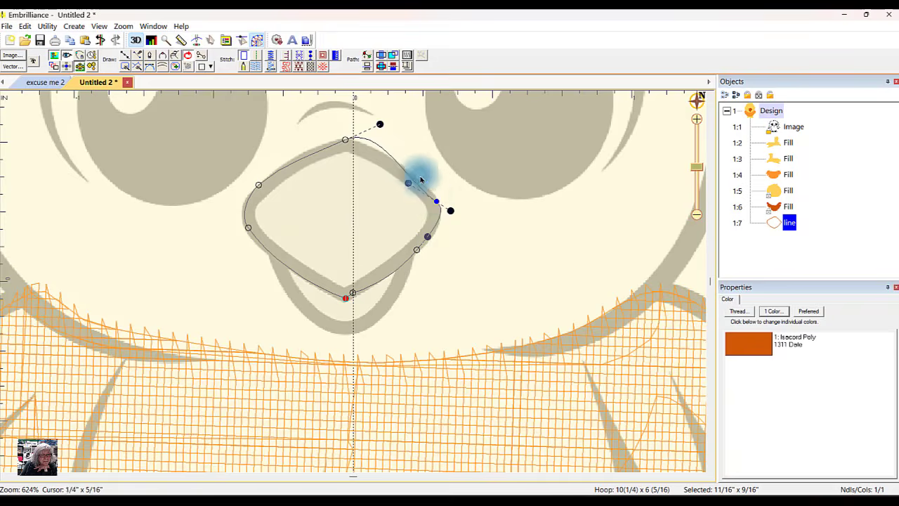
click(411, 178)
click(364, 130)
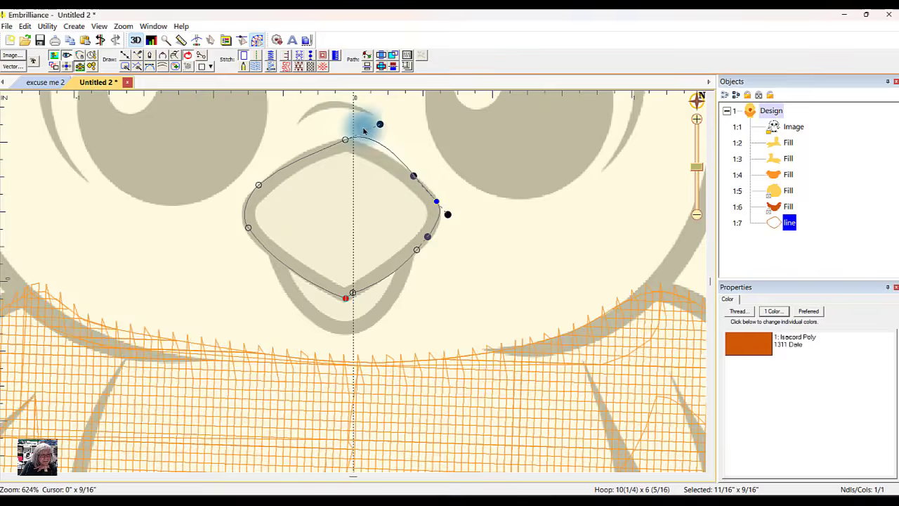
click(346, 141)
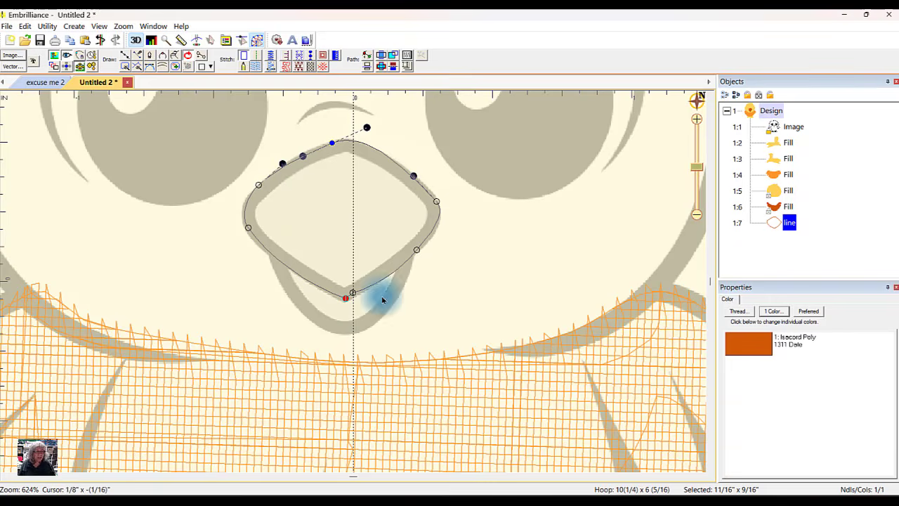
- Convert the upper beak outline to a fill and change its thread color to Isacord Poly 1362 Shrimp
click(257, 67)
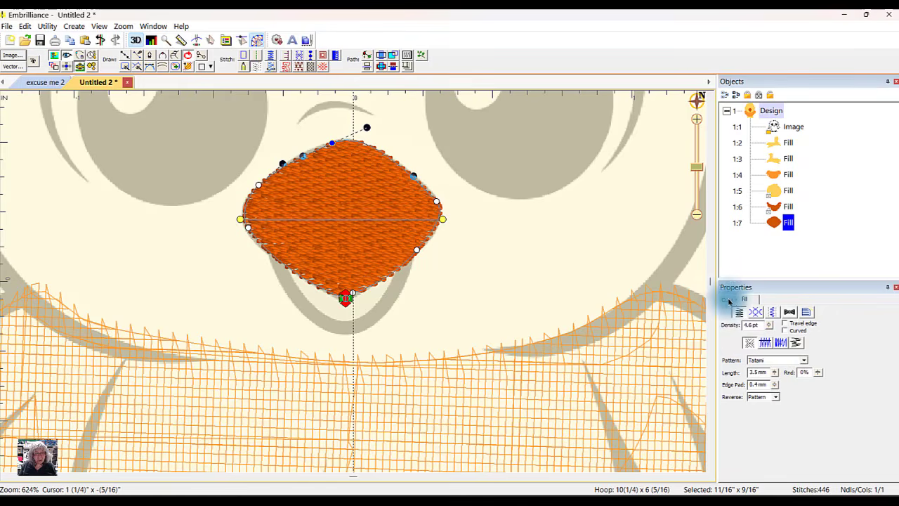
click(727, 300)
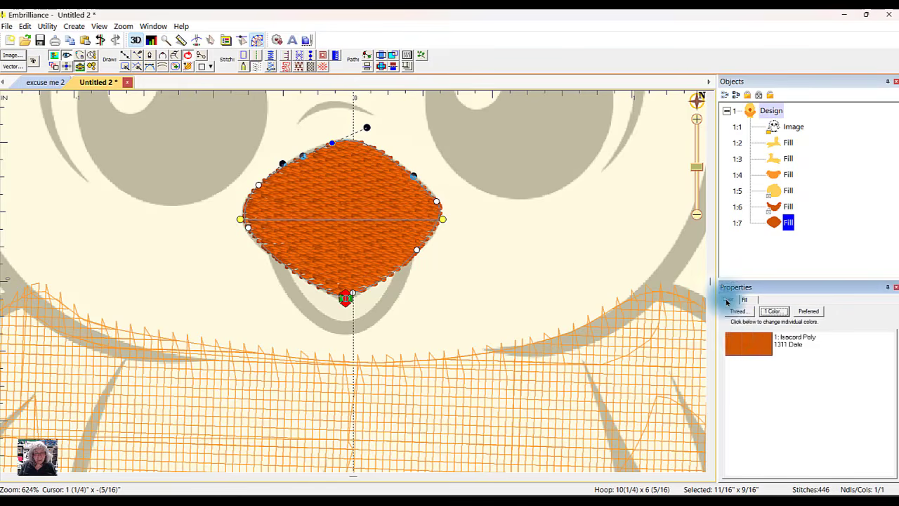
click(747, 352)
click(378, 215)
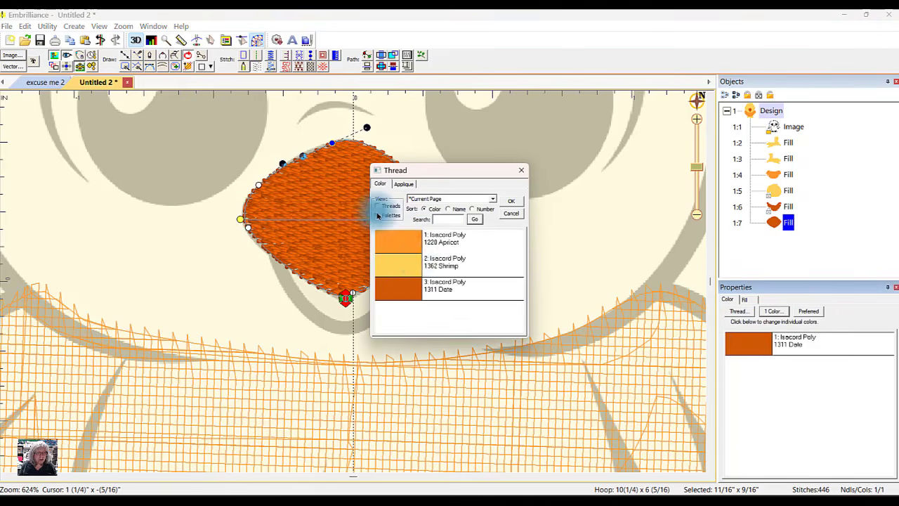
click(402, 265)
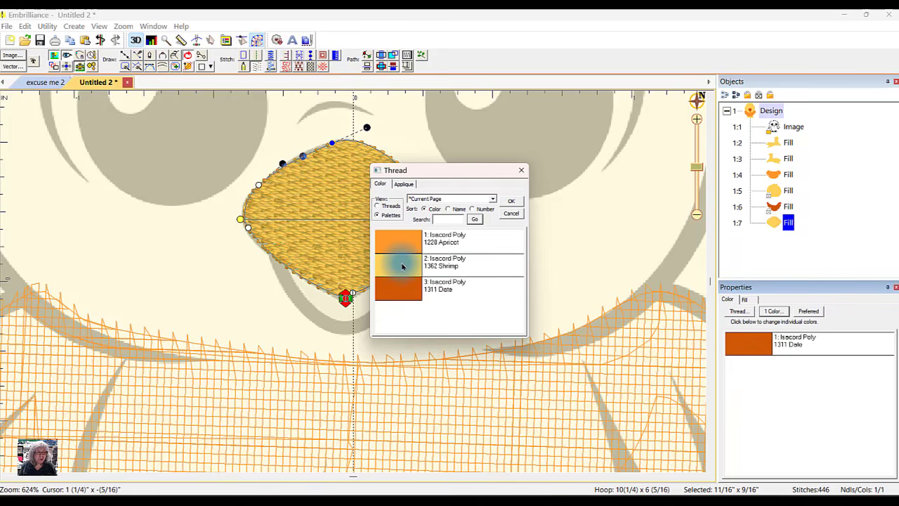
click(510, 202)
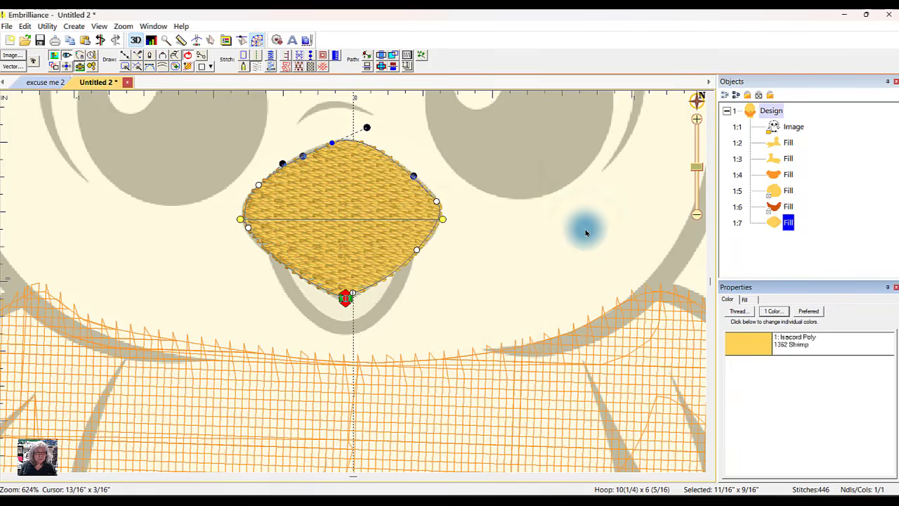
- Unhide the lower beak fill and the head fill so the full chick design is shown
click(785, 208)
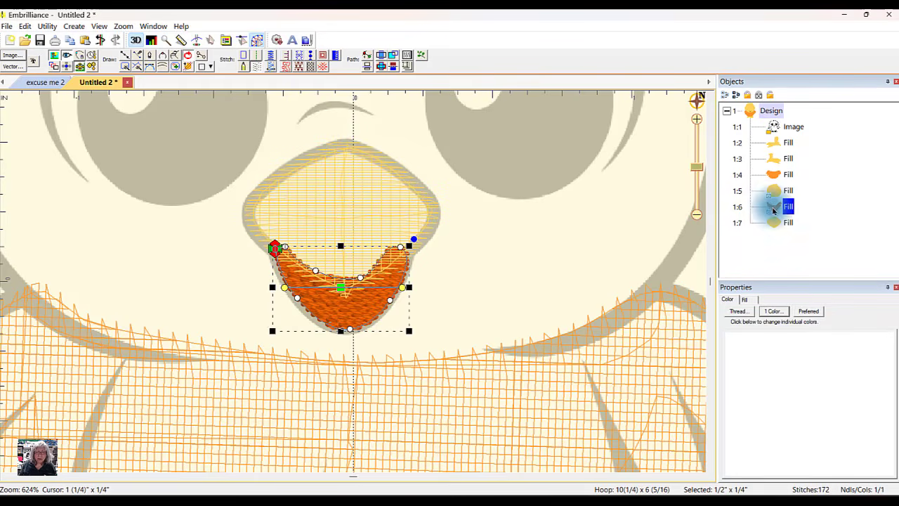
click(773, 97)
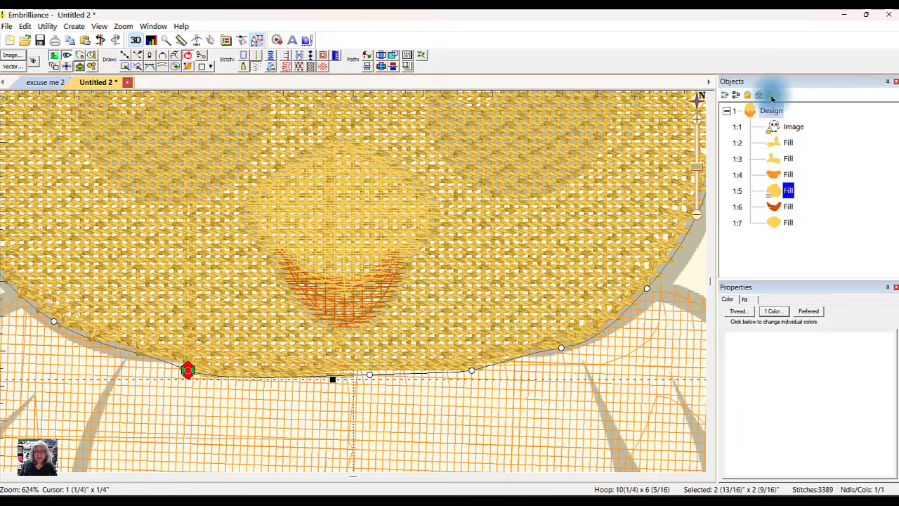
click(772, 97)
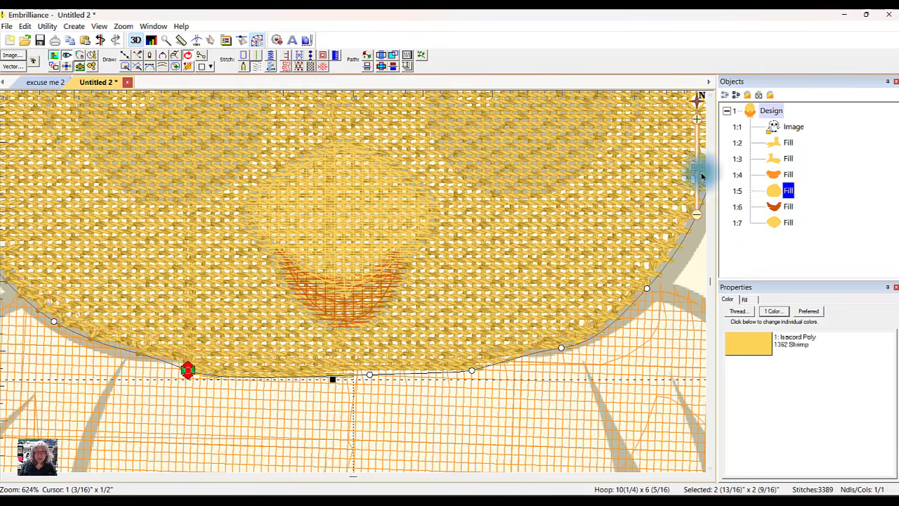
drag(698, 172, 698, 203)
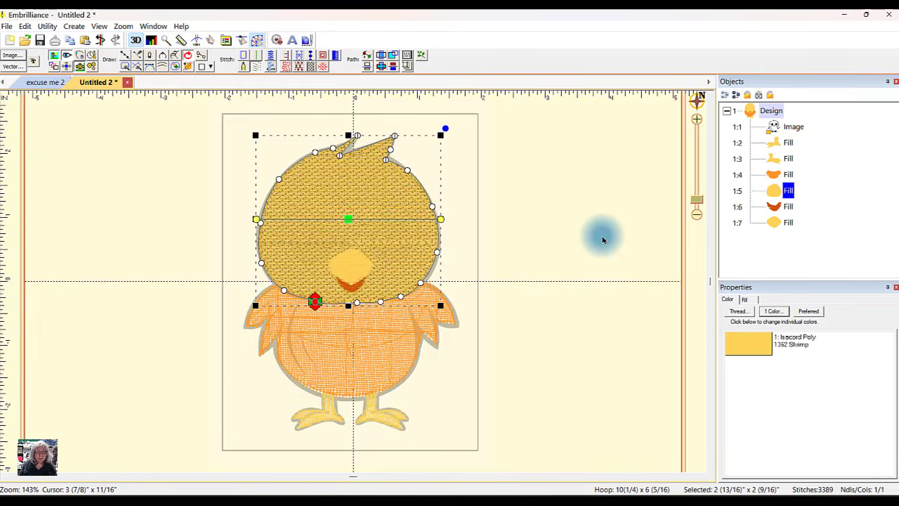
click(603, 290)
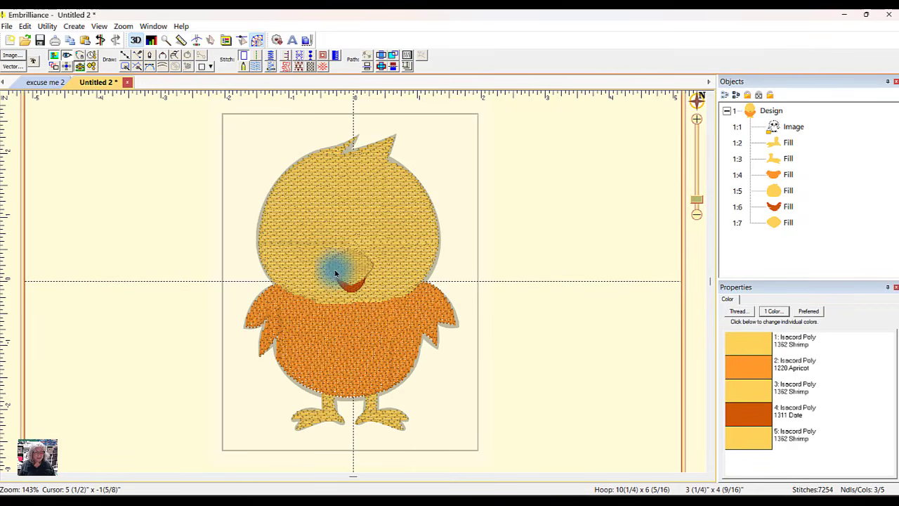
- Change the upper beak fill's thread color to Isacord Poly 1030 Passion Fruit
click(786, 223)
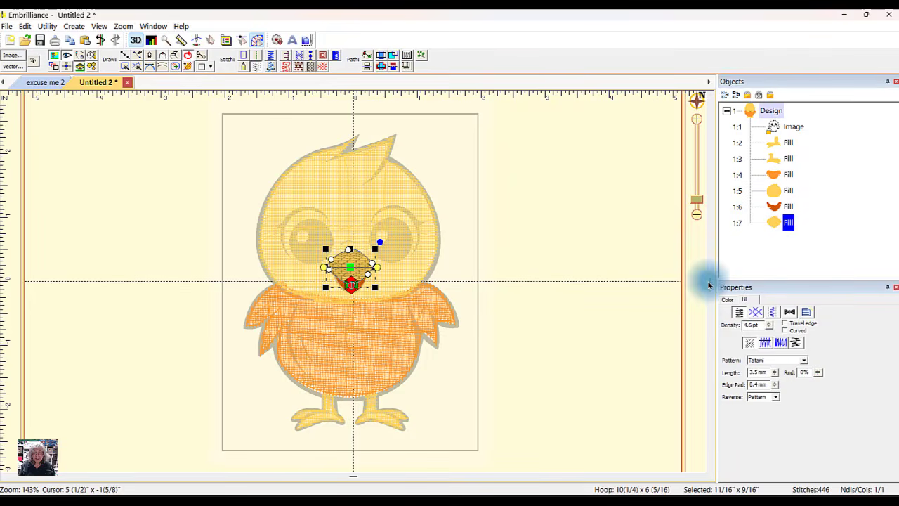
click(727, 300)
click(747, 344)
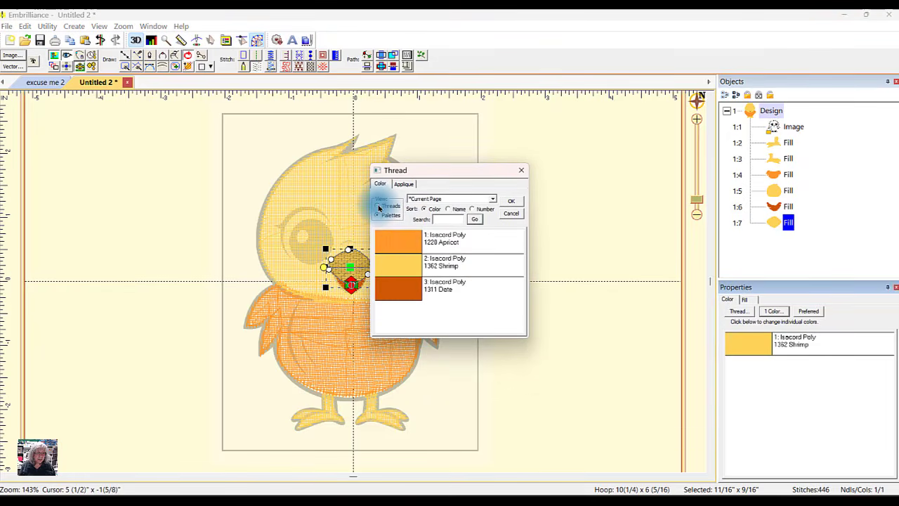
click(378, 206)
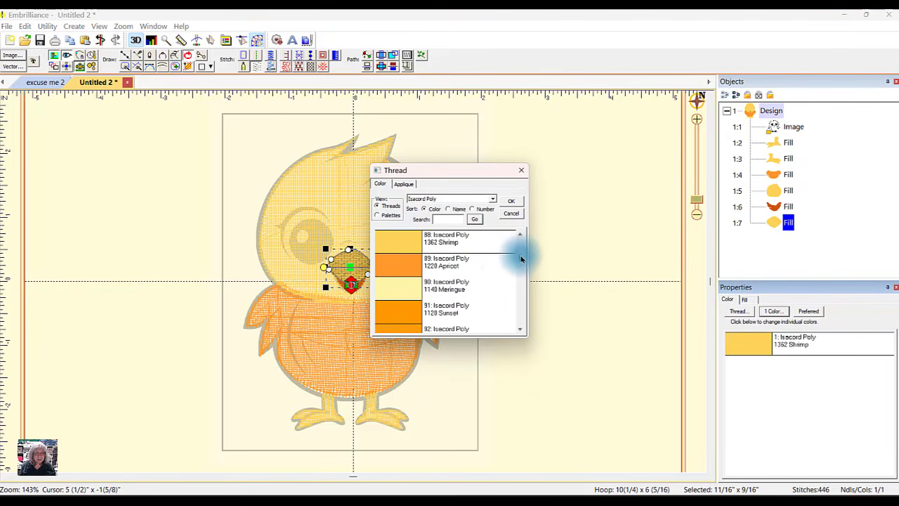
drag(521, 258, 454, 264)
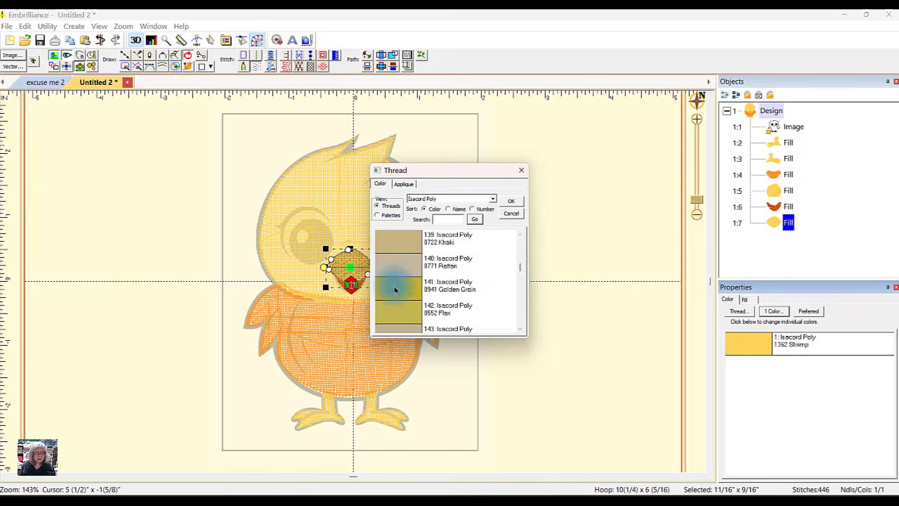
drag(519, 270, 520, 267)
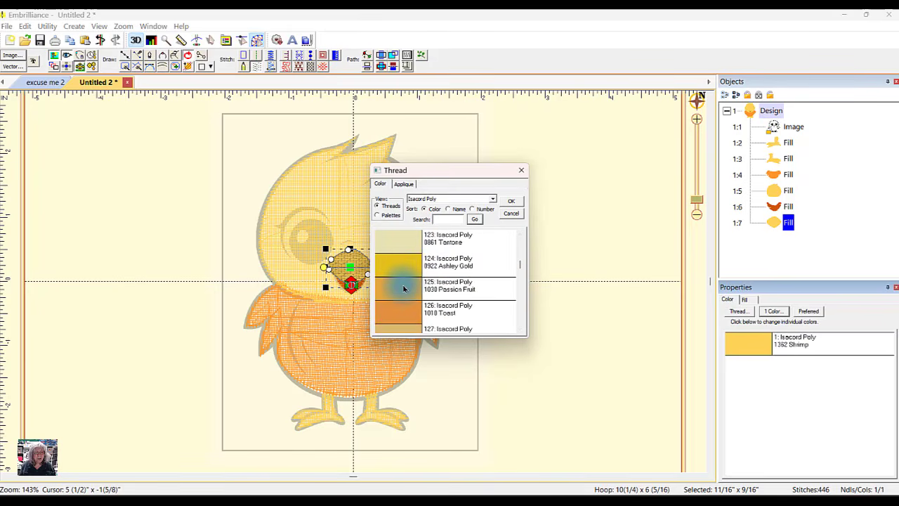
click(511, 202)
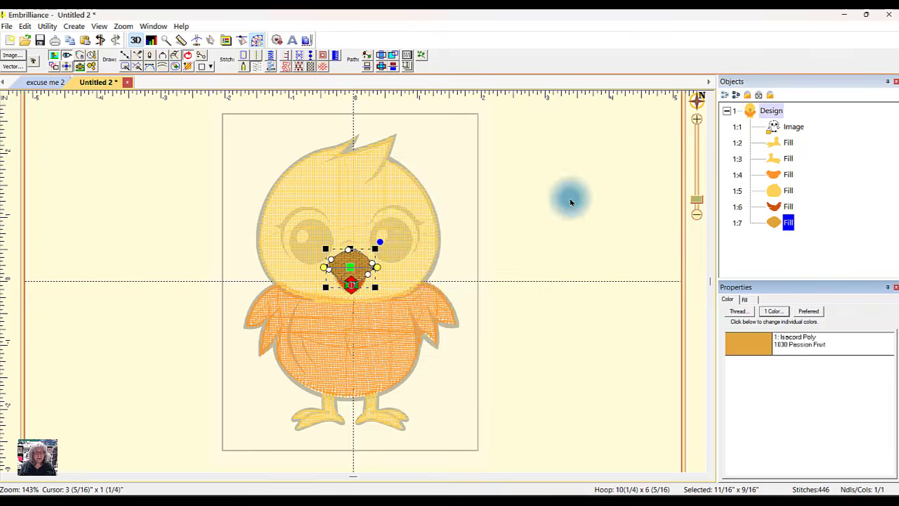
click(572, 194)
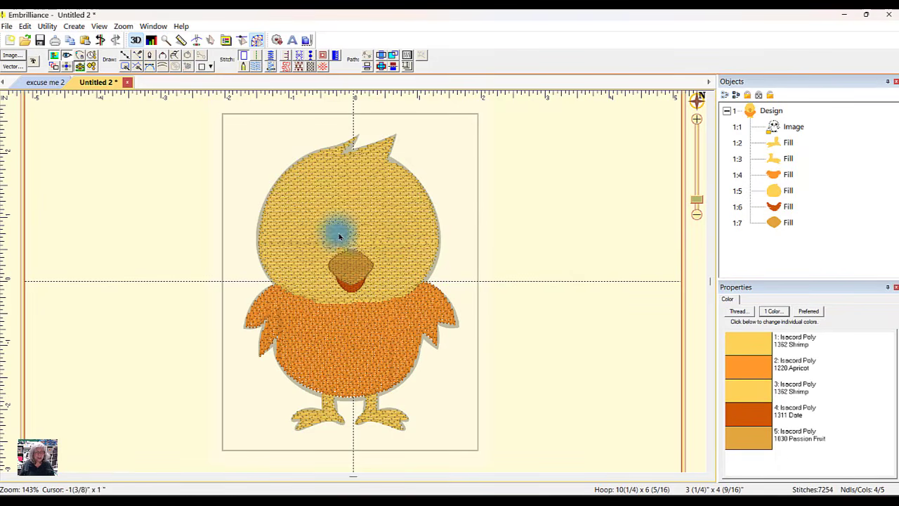
- Hide the head fill and draw a circle about 11/16 by 11/16 inch over the template's left eye
click(788, 190)
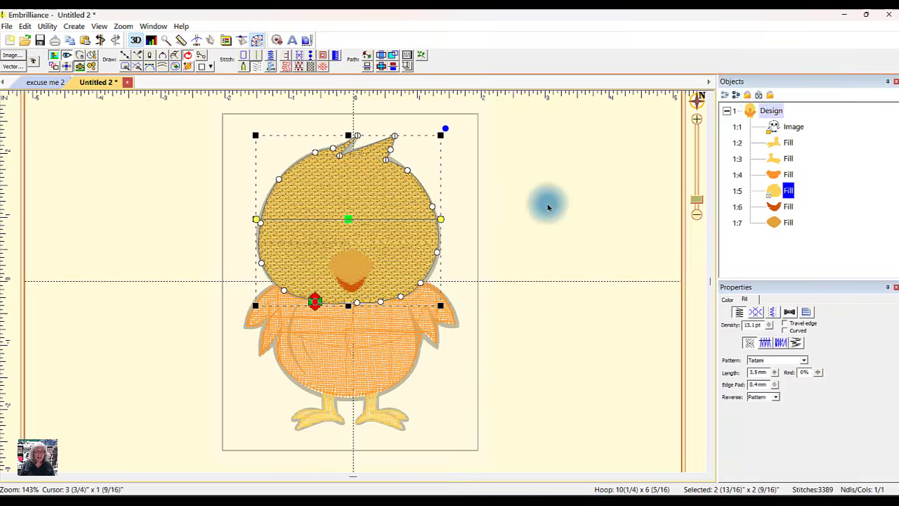
click(548, 205)
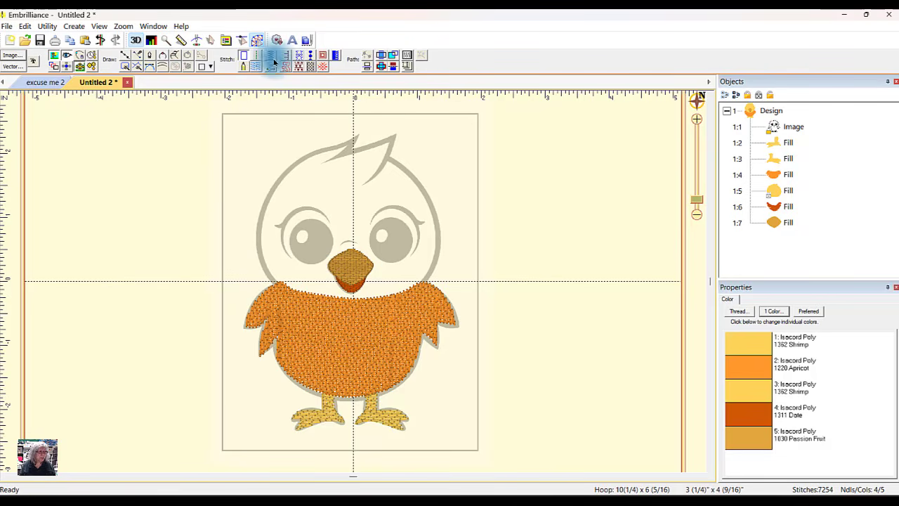
click(211, 68)
click(239, 74)
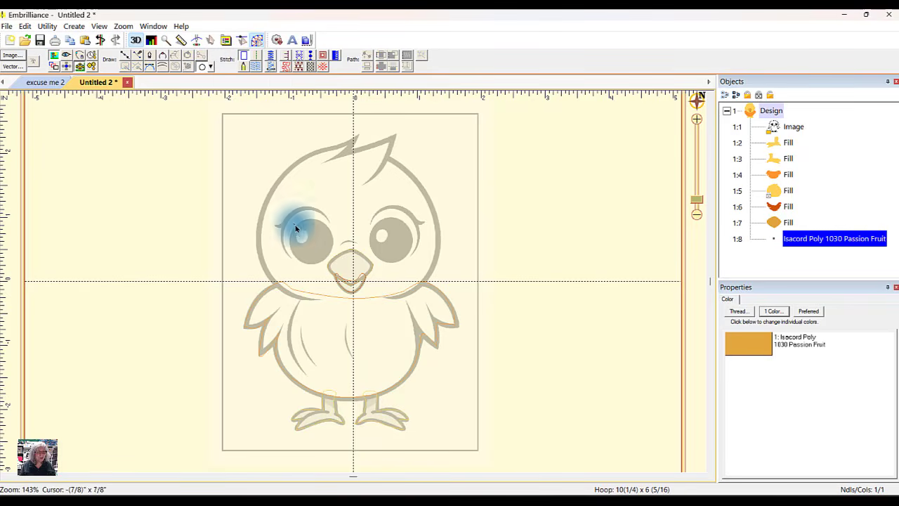
drag(288, 212, 336, 259)
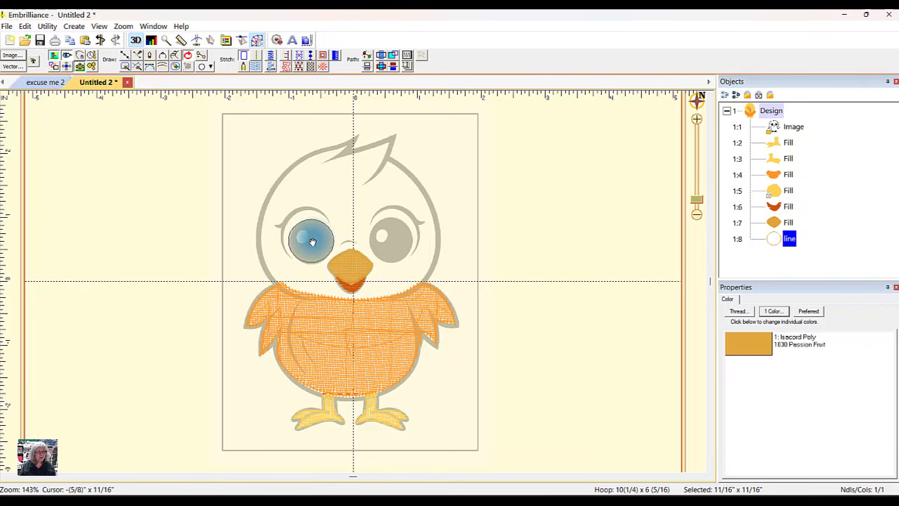
- Convert the left eye circle to a fill and set its thread color to Isacord Poly 2776 Black Chrome
click(312, 242)
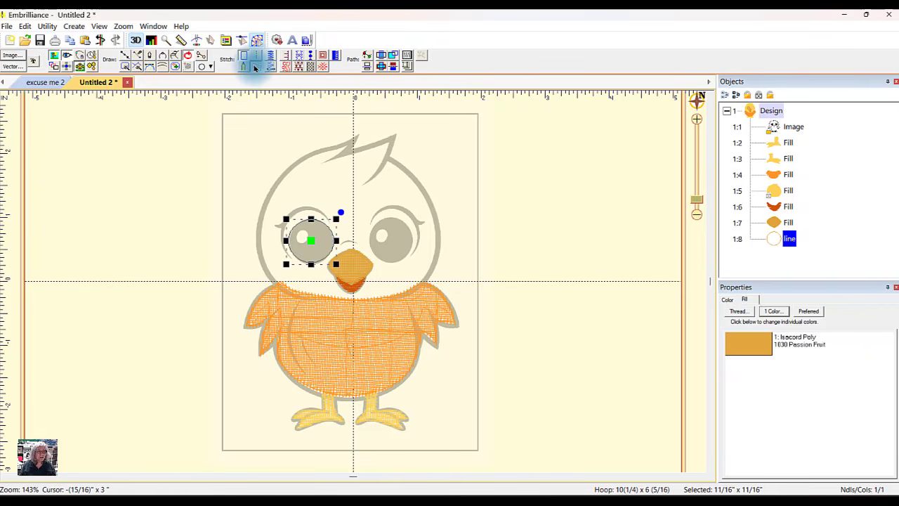
click(255, 68)
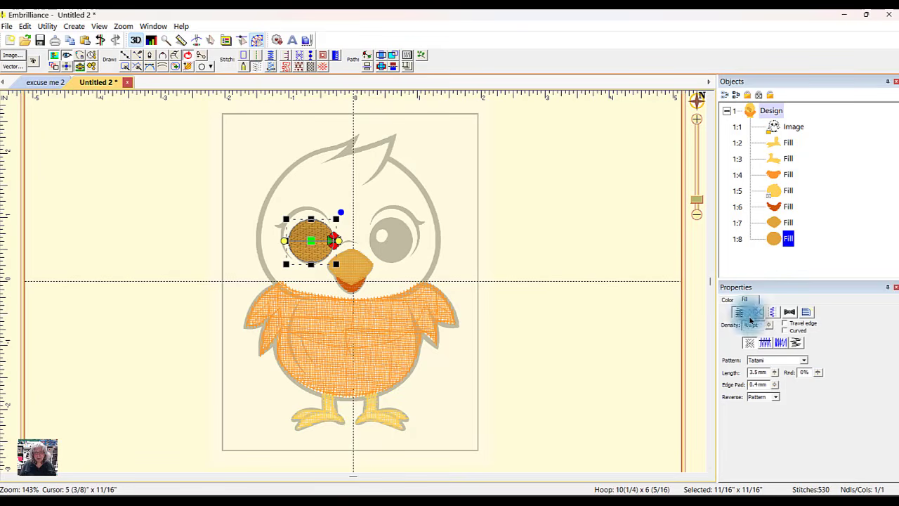
click(728, 299)
click(743, 349)
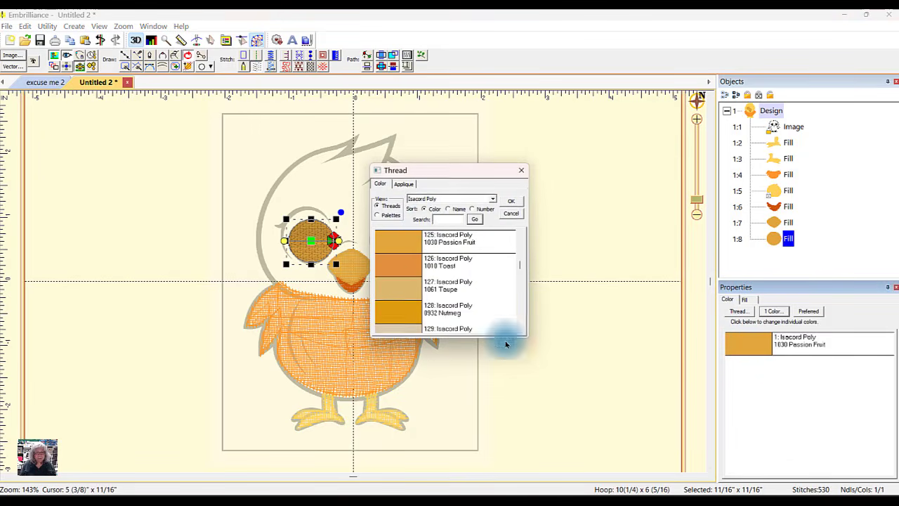
text(black)
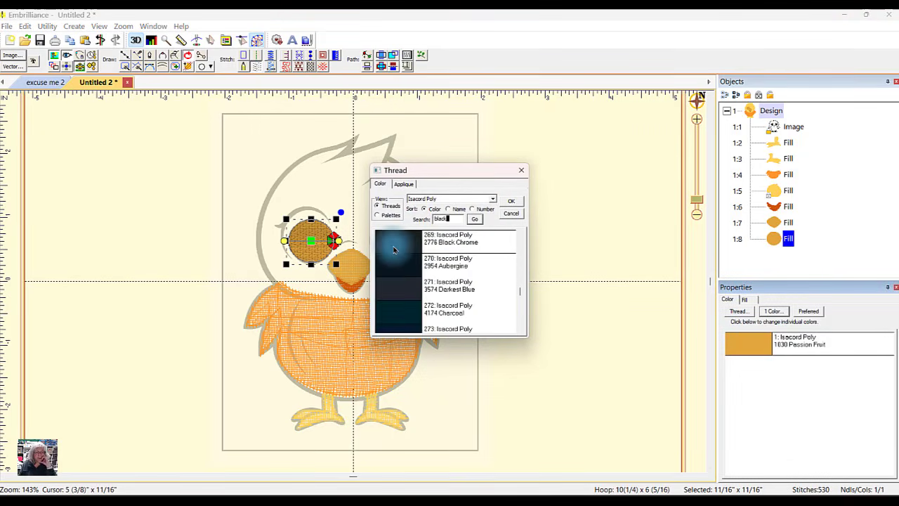
click(394, 244)
click(511, 200)
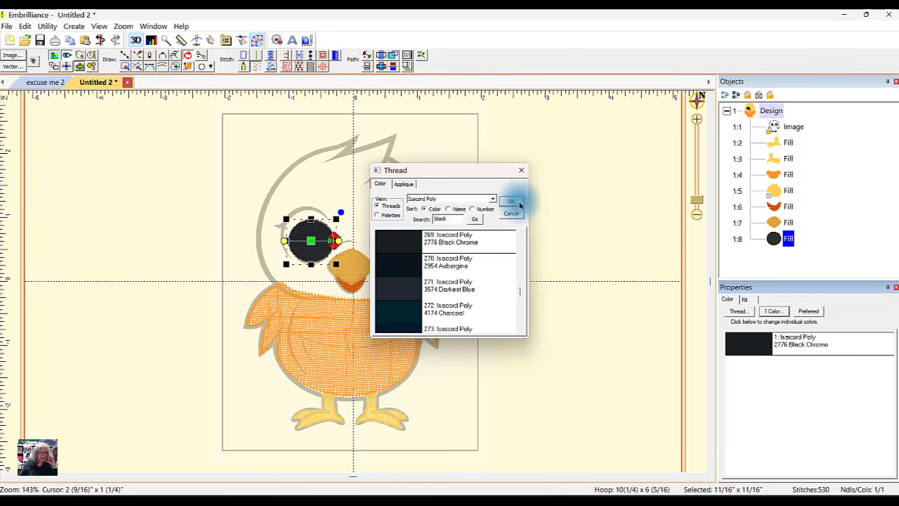
click(557, 248)
- Duplicate the black left eye fill and place the copy over the template's right eye
click(309, 239)
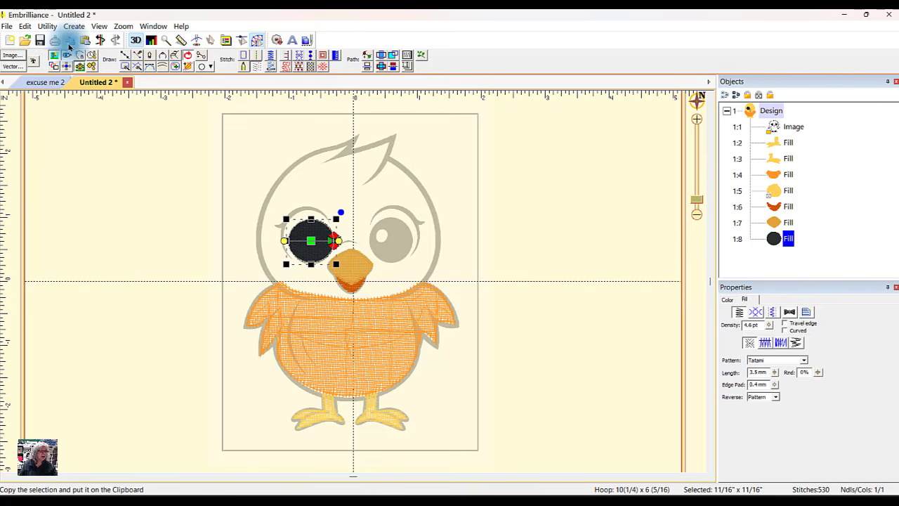
click(71, 41)
click(85, 40)
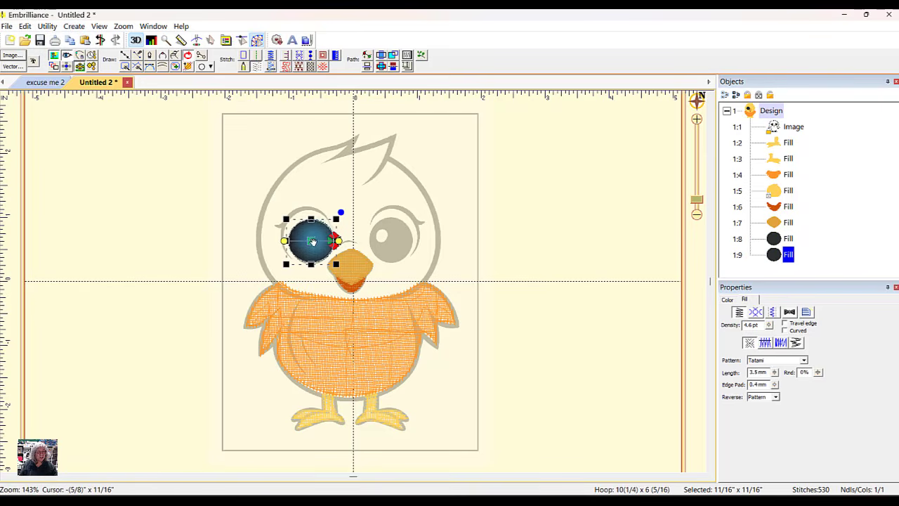
drag(313, 241, 397, 241)
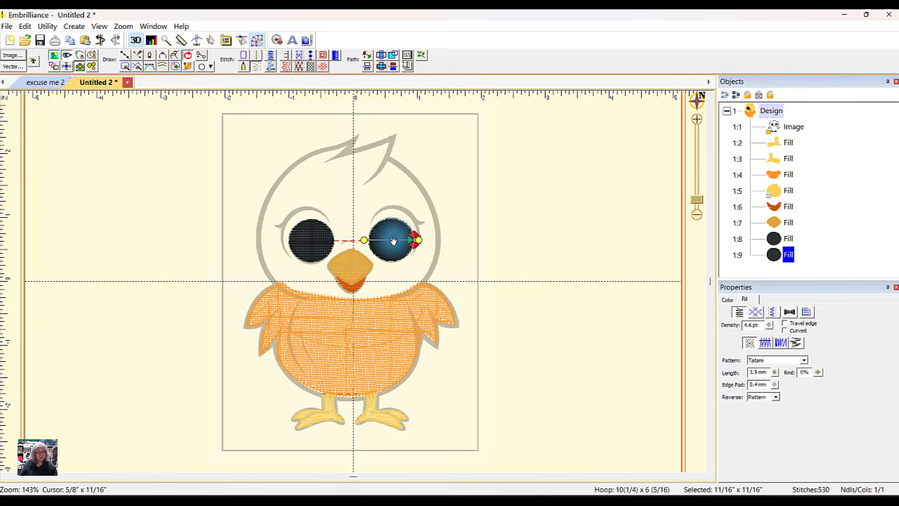
click(547, 248)
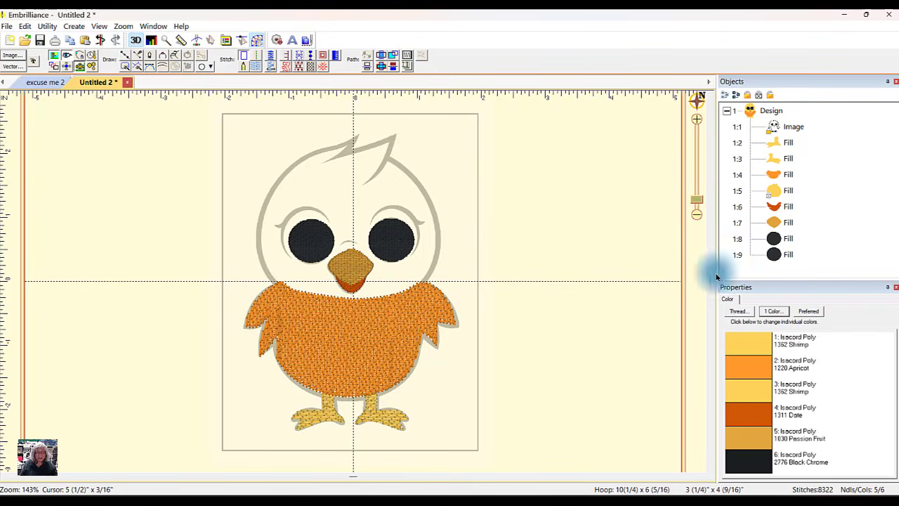
- Hide both black eye fills and draw a small circle about 1/4 inch wide over the left eye's highlight
click(808, 255)
shift+click(797, 240)
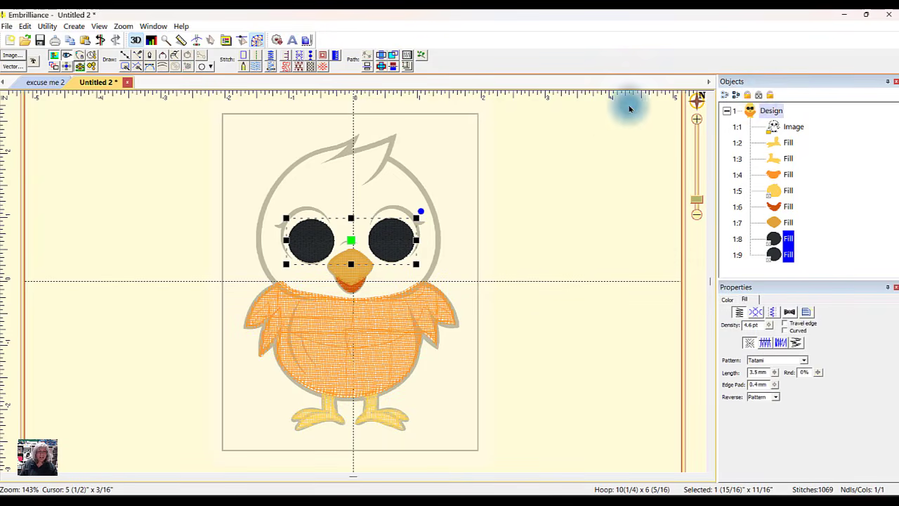
click(571, 130)
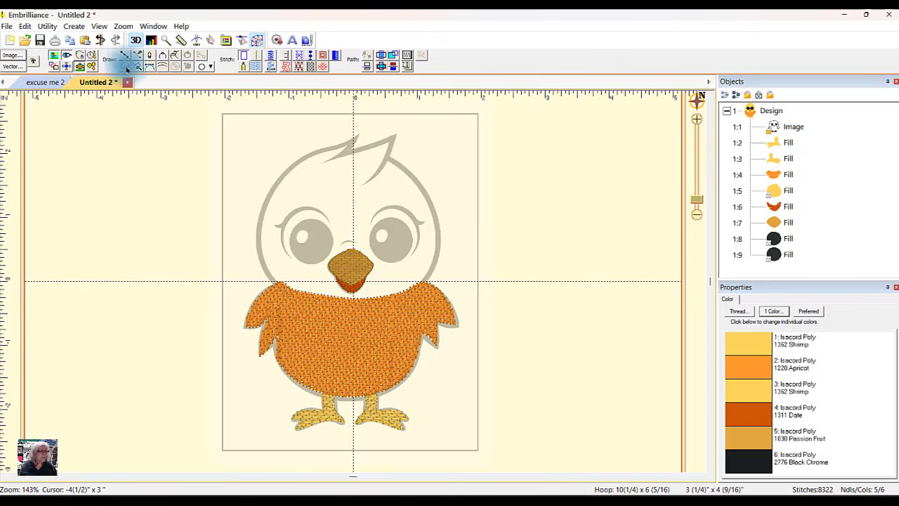
click(203, 67)
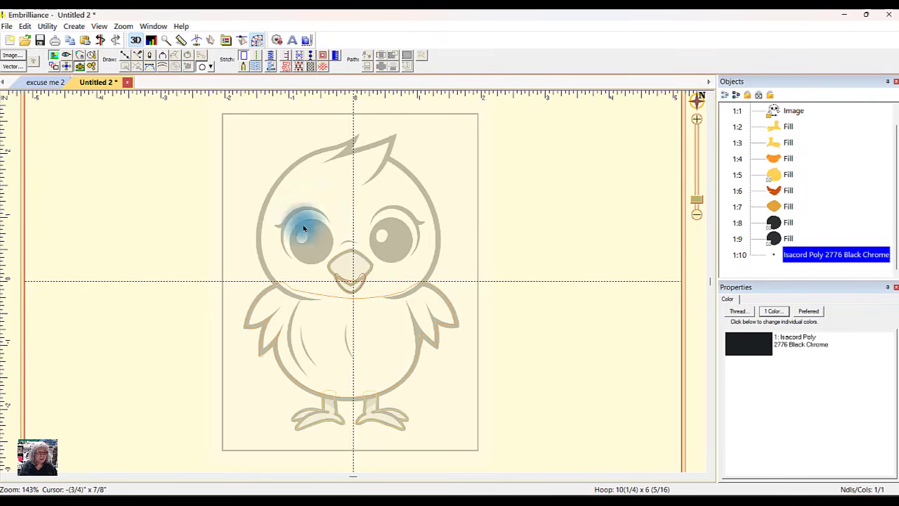
drag(289, 225, 311, 247)
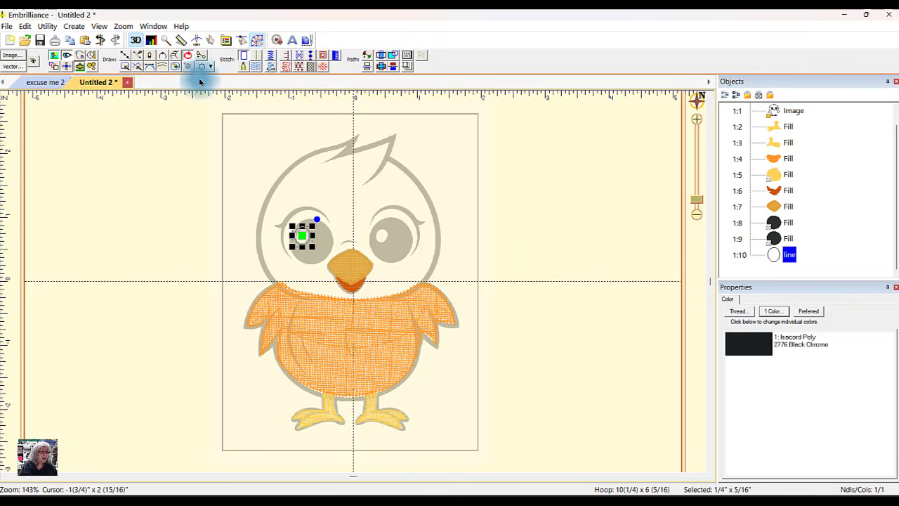
- Convert the left eye's highlight circle to a fill and set its thread color to Isacord Poly 0015 White
click(257, 68)
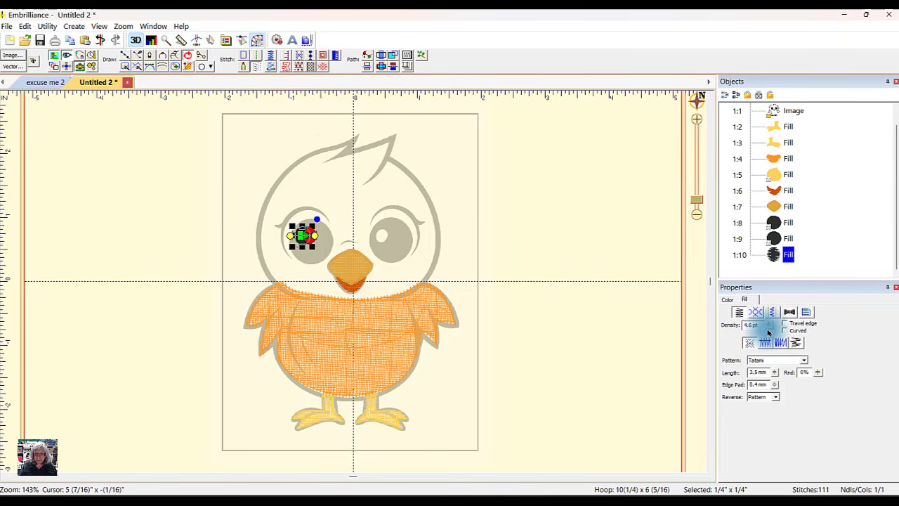
click(728, 299)
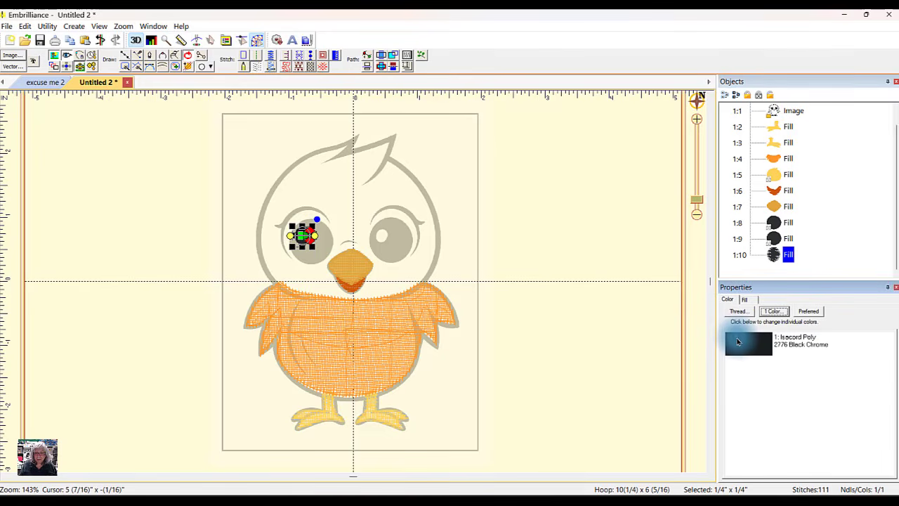
click(739, 342)
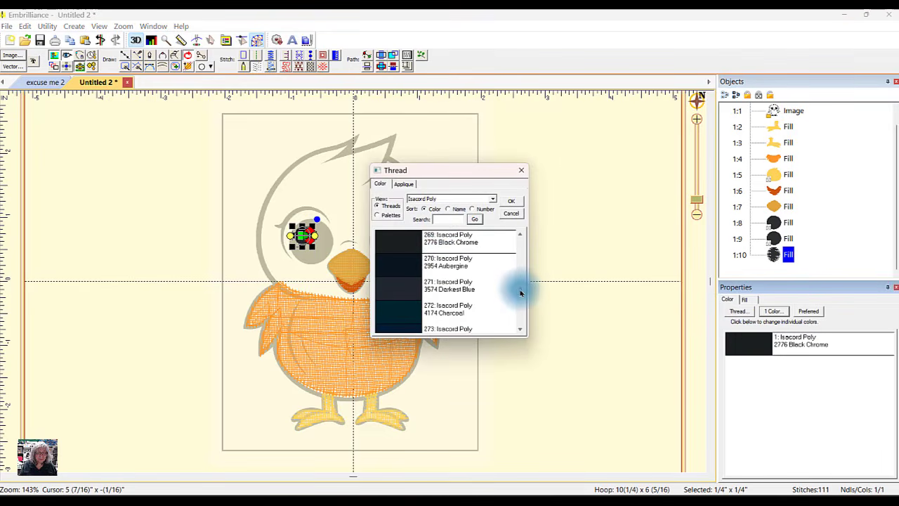
drag(521, 293, 519, 229)
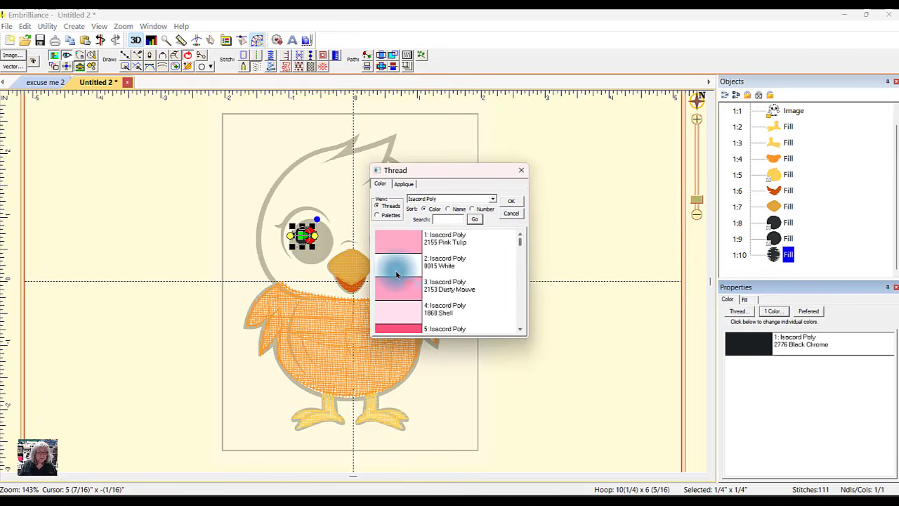
click(396, 274)
click(511, 202)
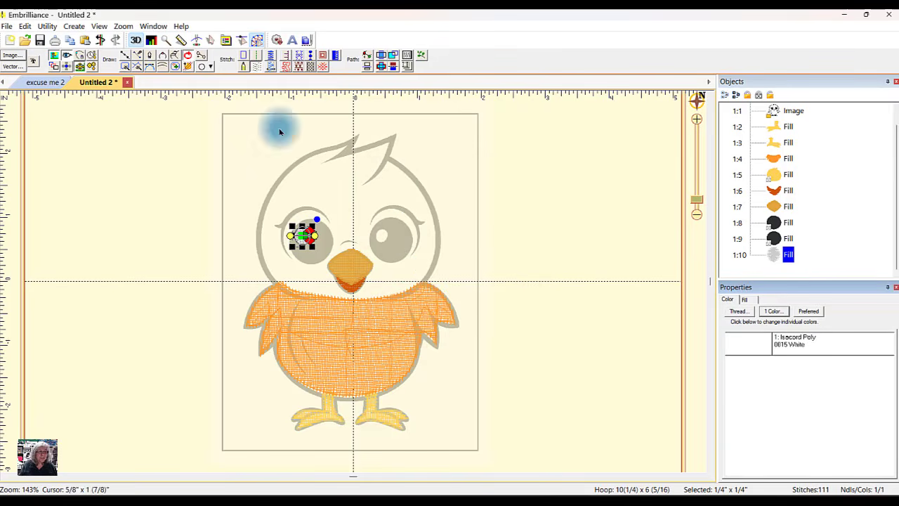
- Duplicate the white left eye highlight and place the copy over the right eye's highlight
click(70, 42)
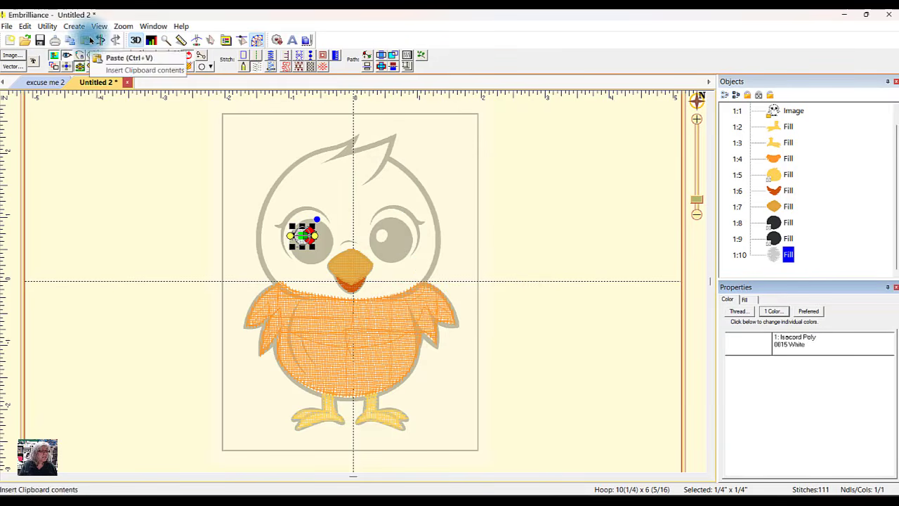
click(84, 40)
drag(300, 238, 381, 239)
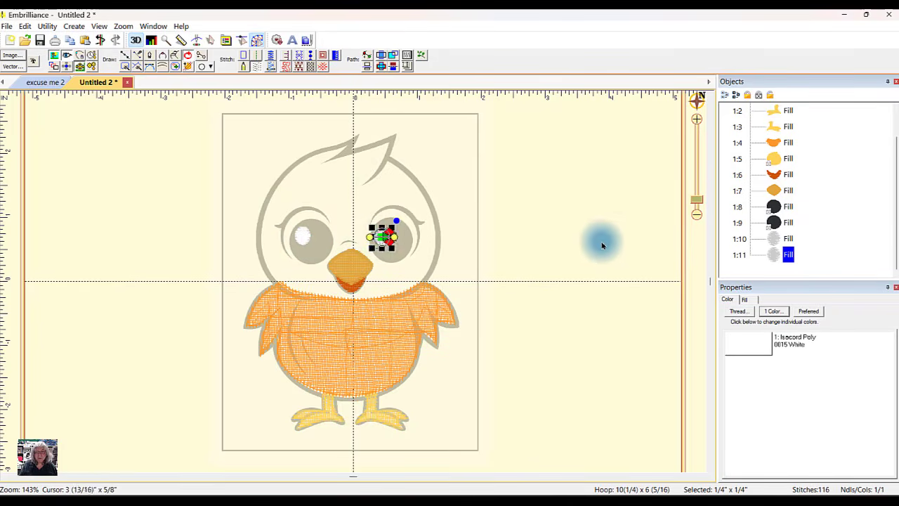
click(625, 254)
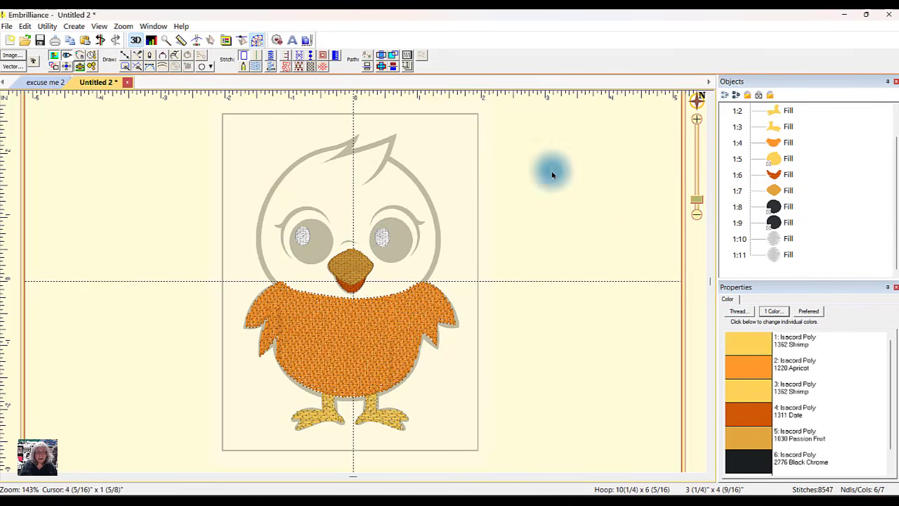
- Unhide both black eye fills and the yellow head fill
click(808, 223)
shift+click(798, 208)
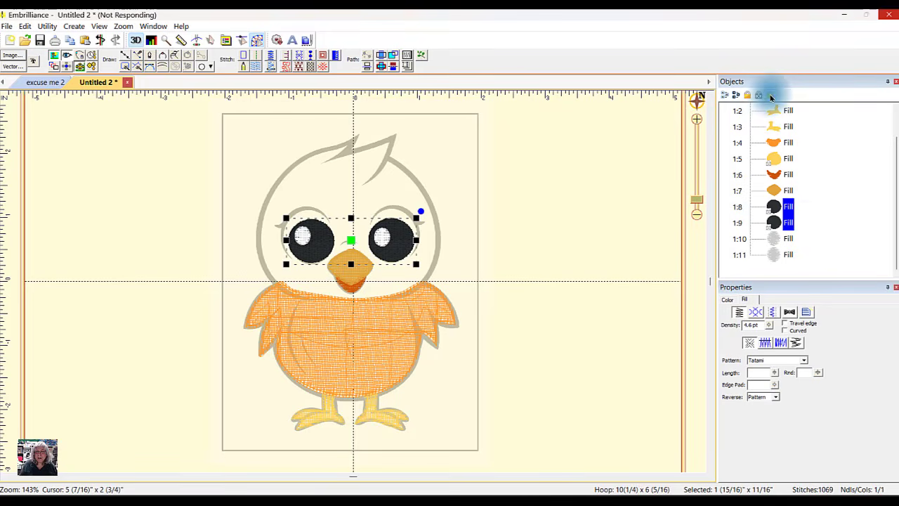
click(786, 158)
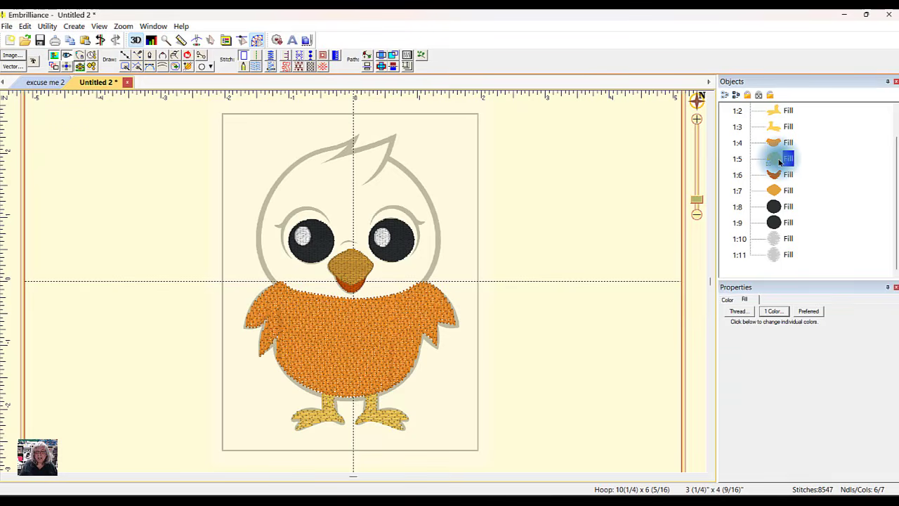
click(582, 164)
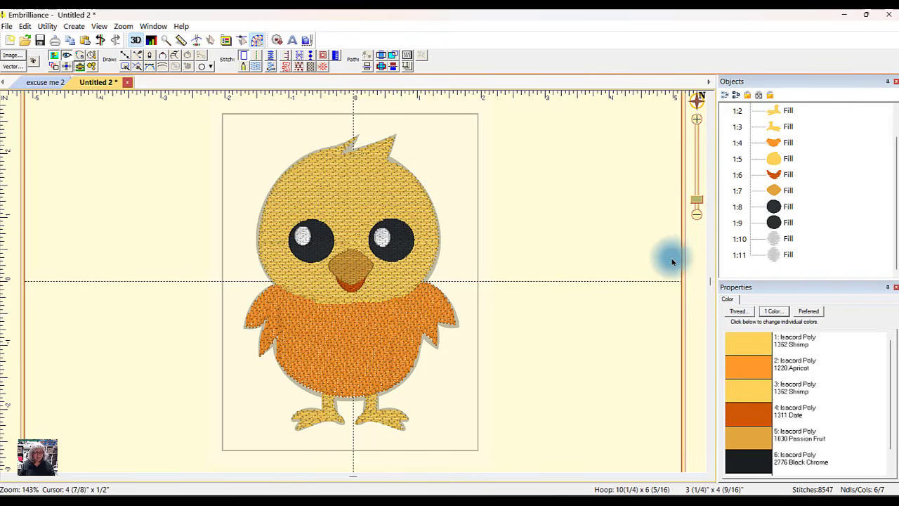
- Run the stitch simulation through the whole chick to check the stitching order
click(188, 45)
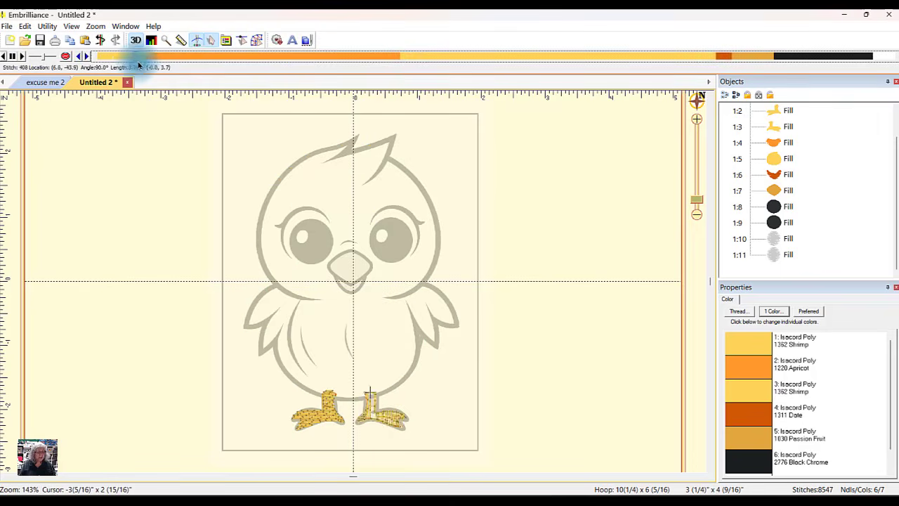
drag(208, 68, 891, 56)
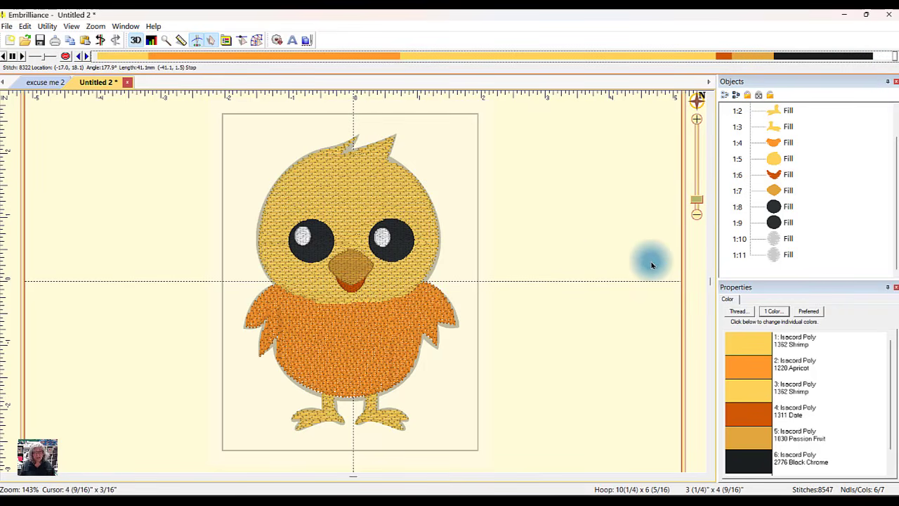
- Add lettering that reads "Excuse me" and place it above the chick's head
click(293, 41)
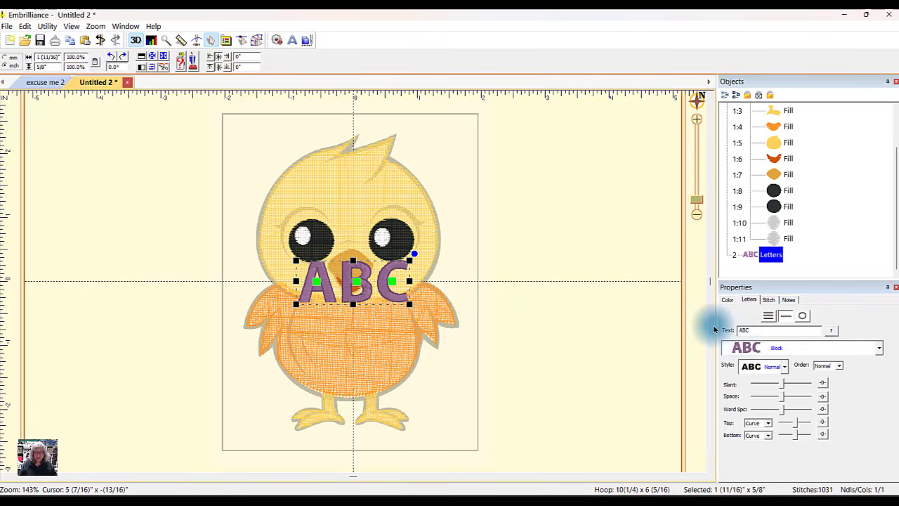
double_click(743, 330)
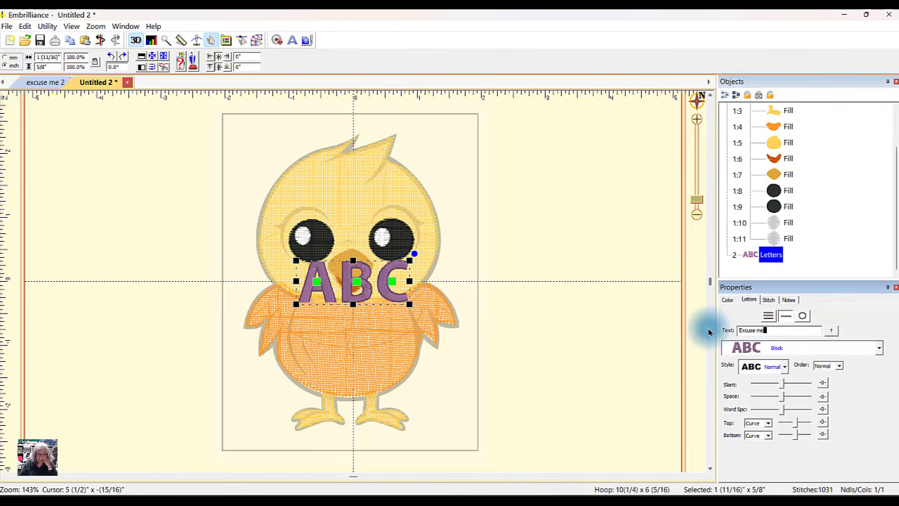
key(Return)
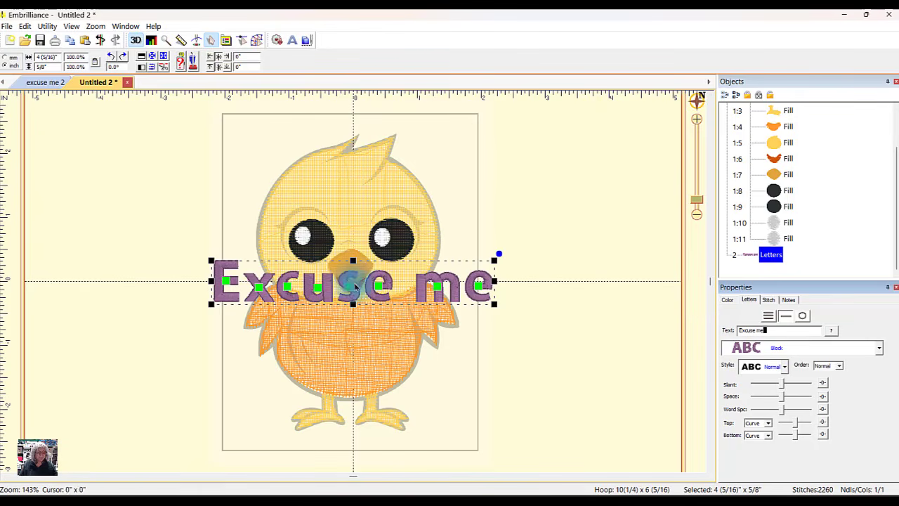
drag(378, 298, 385, 143)
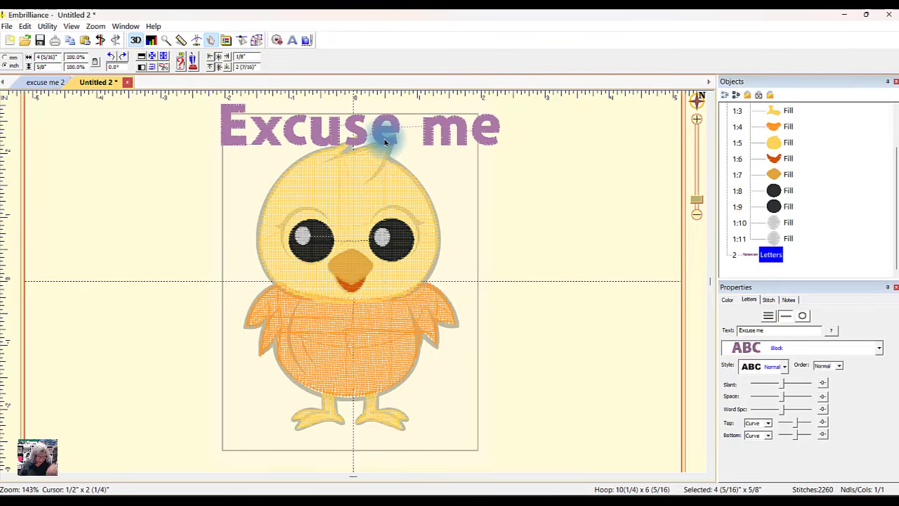
click(562, 204)
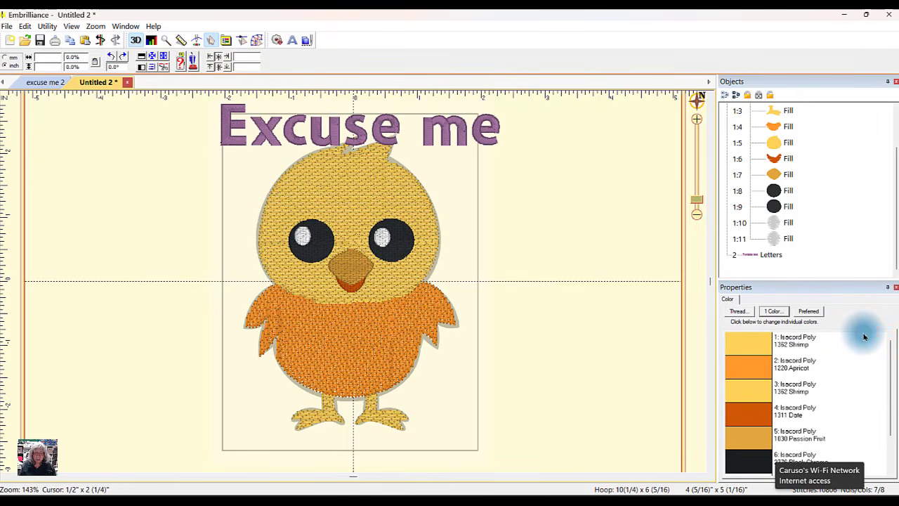
- Change the "Excuse me" lettering's font to PPD Brayden Font 1 Inch
click(771, 255)
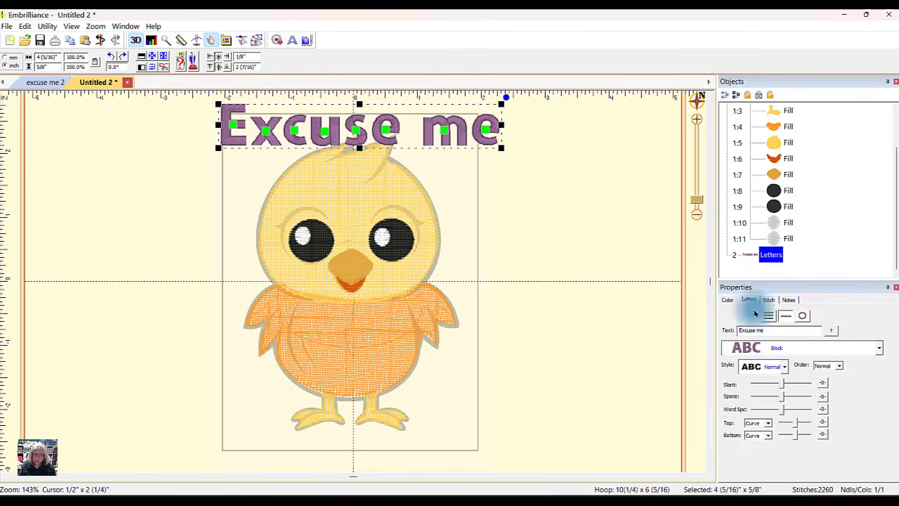
click(883, 351)
scroll(843, 267, down, 10)
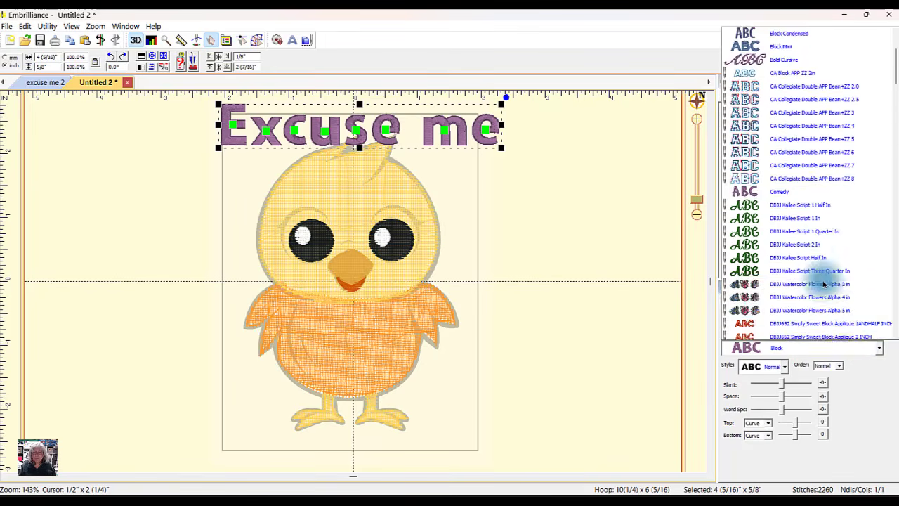
scroll(887, 209, down, 15)
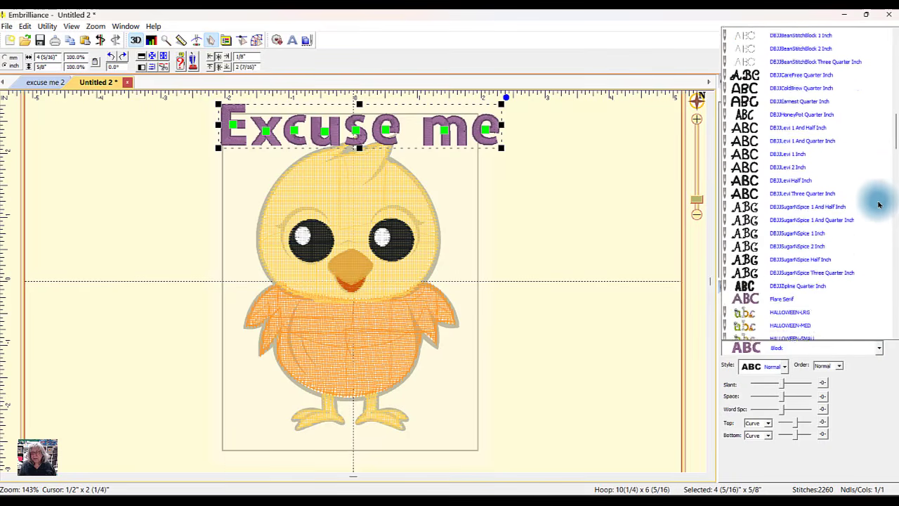
scroll(875, 204, down, 15)
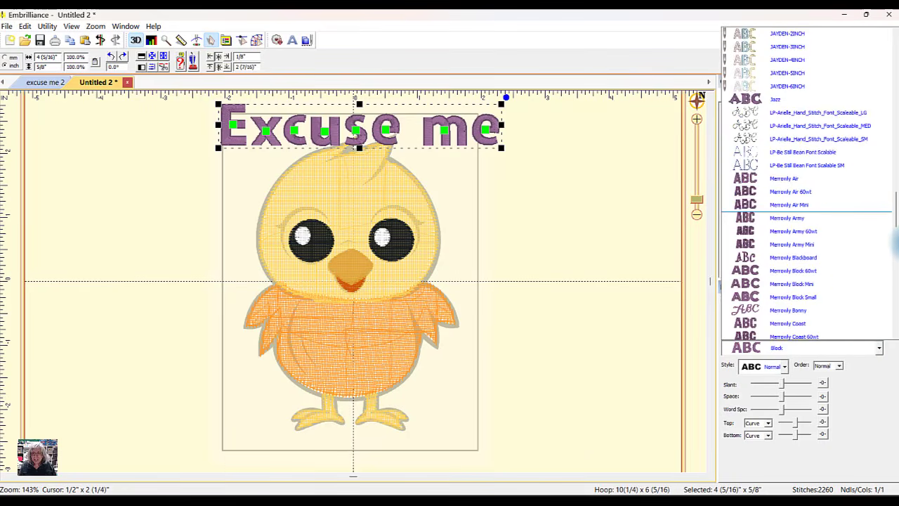
scroll(850, 269, down, 6)
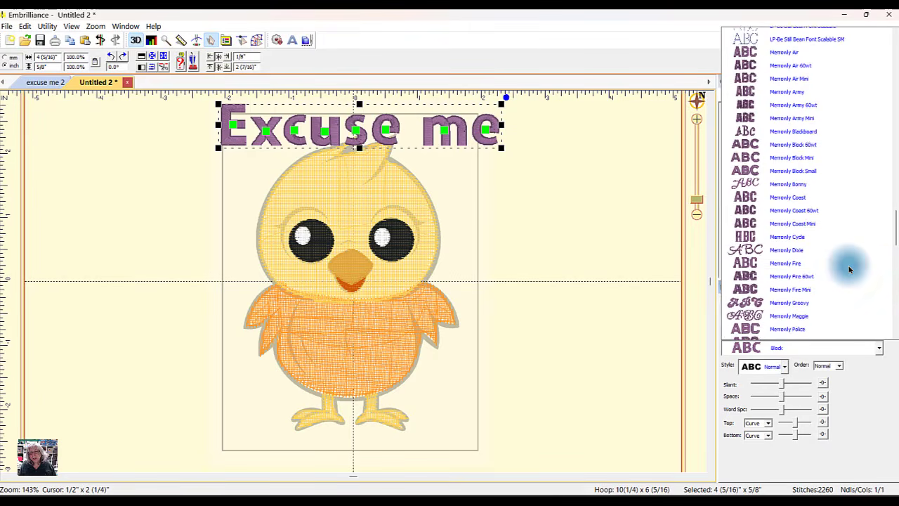
scroll(855, 273, down, 6)
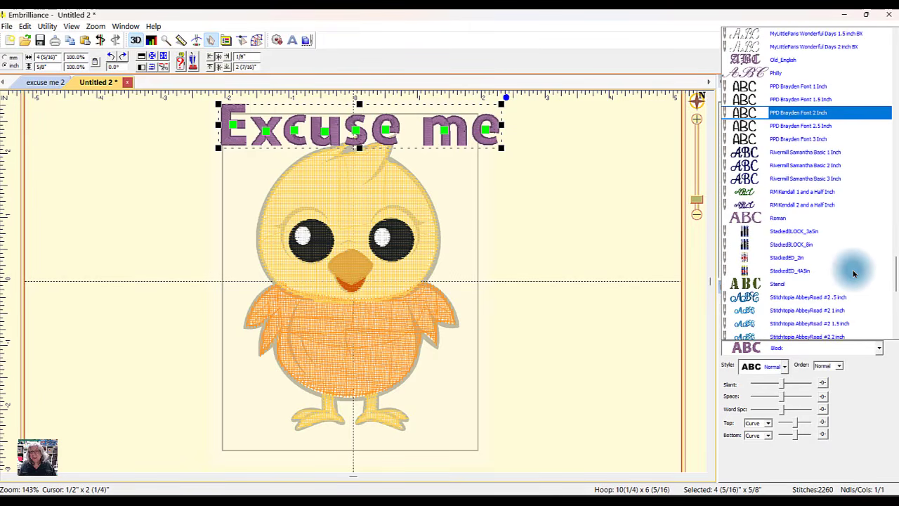
click(809, 86)
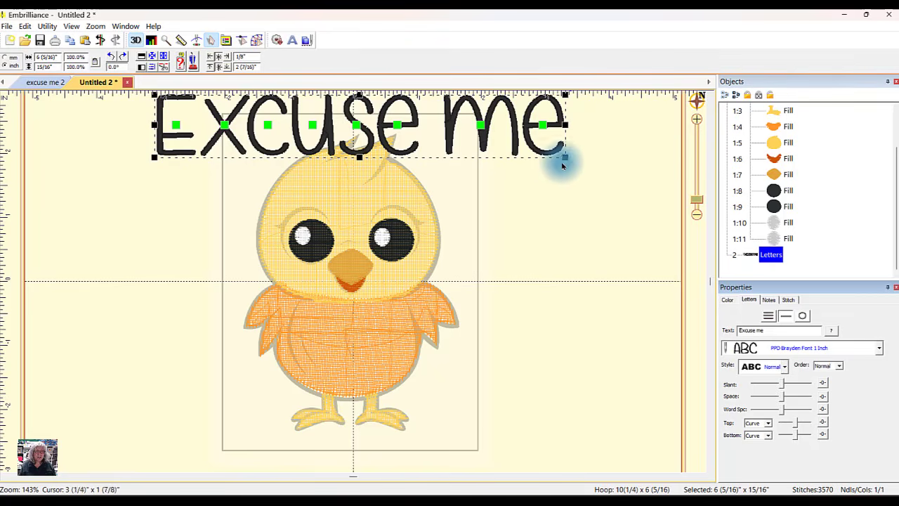
- Curve the top and bottom edges of the "Excuse me" lettering and center it just above the chick's head
scroll(669, 237, up, 2)
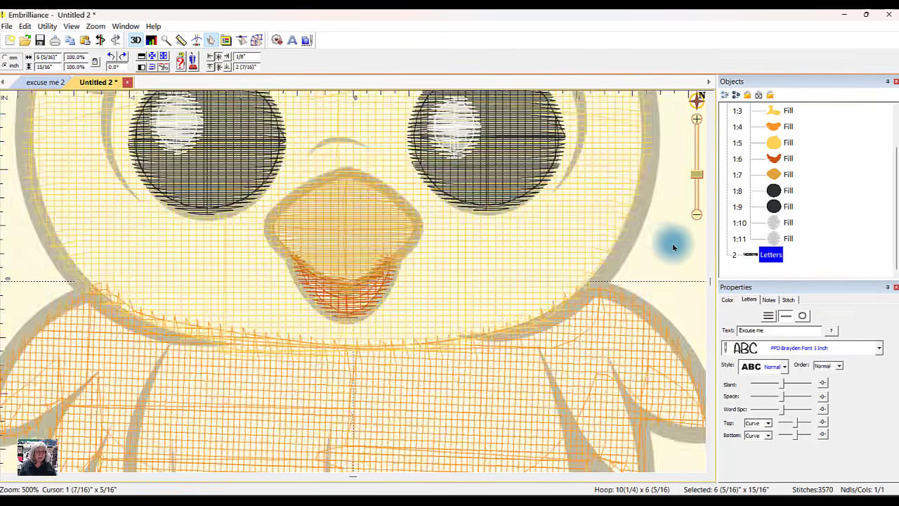
scroll(672, 246, down, 2)
scroll(664, 246, down, 1)
scroll(650, 245, up, 1)
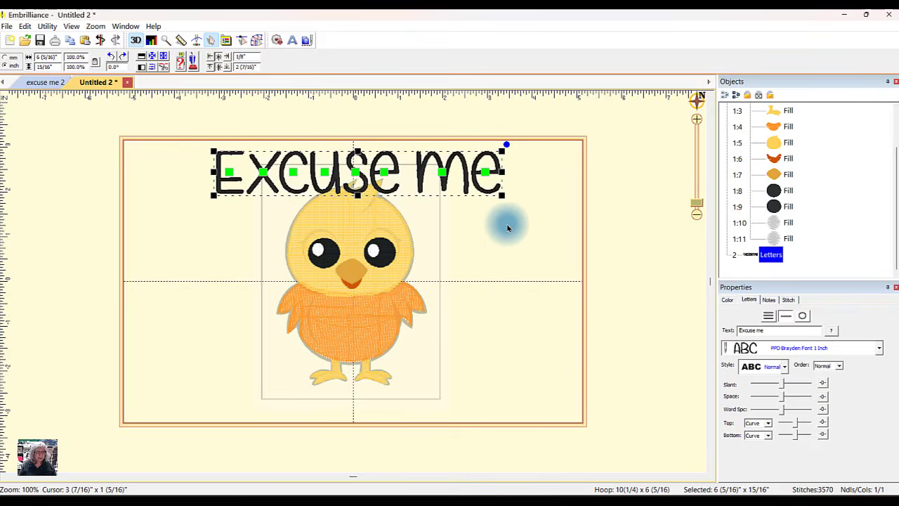
click(448, 212)
click(444, 189)
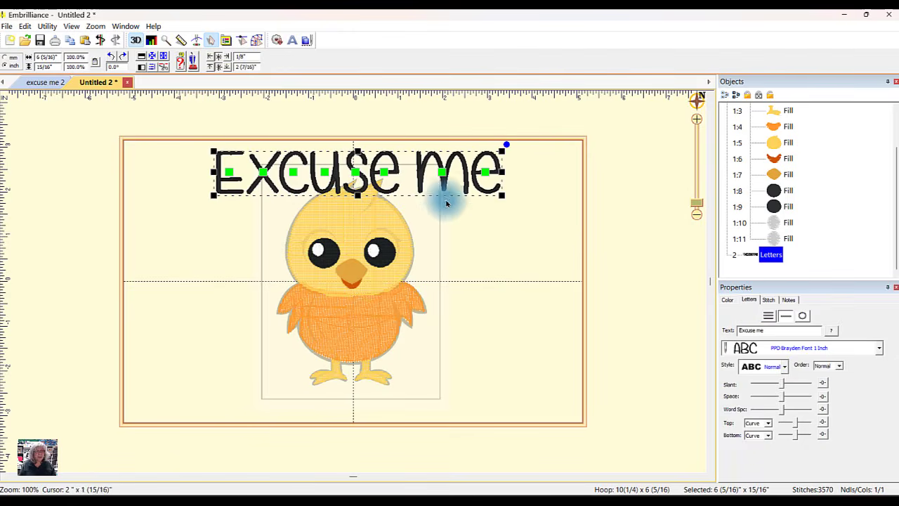
click(785, 385)
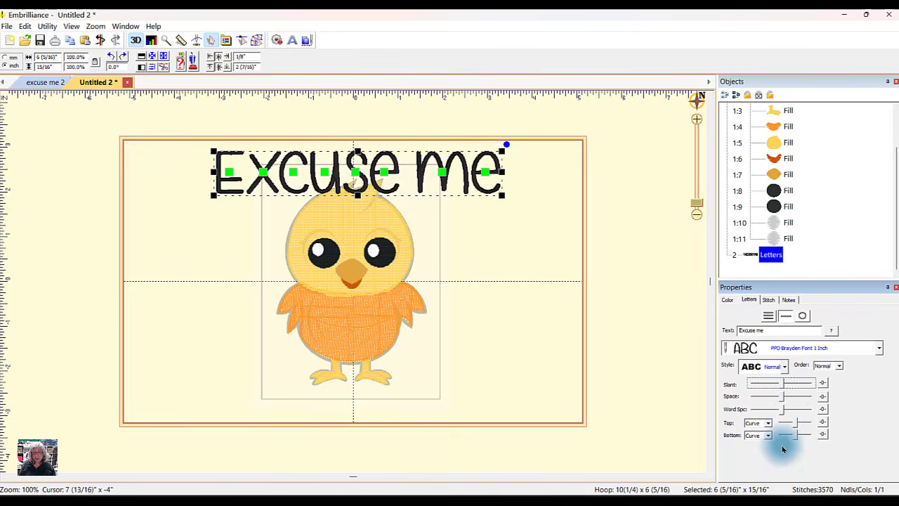
mouse_move(796, 426)
mouse_down()
mouse_move(803, 422)
mouse_move(779, 423)
mouse_move(803, 417)
mouse_move(803, 434)
mouse_move(791, 435)
mouse_up()
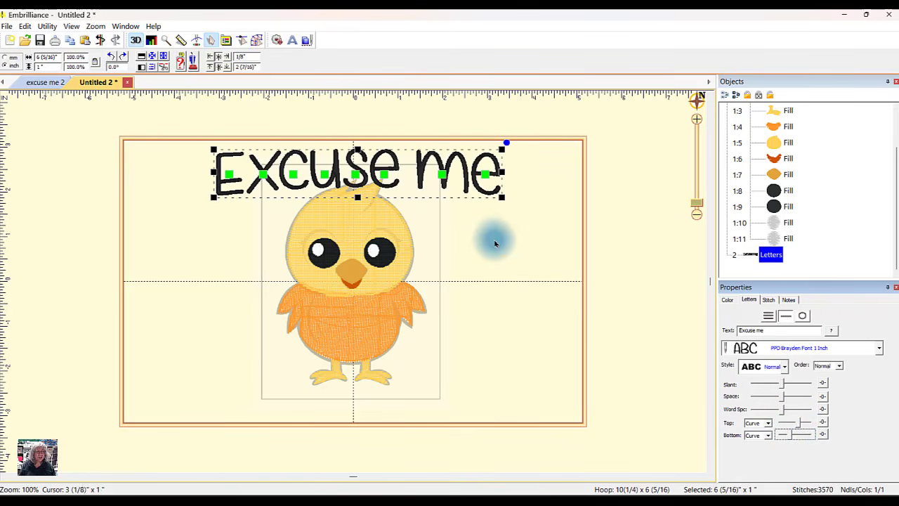
click(492, 241)
click(442, 188)
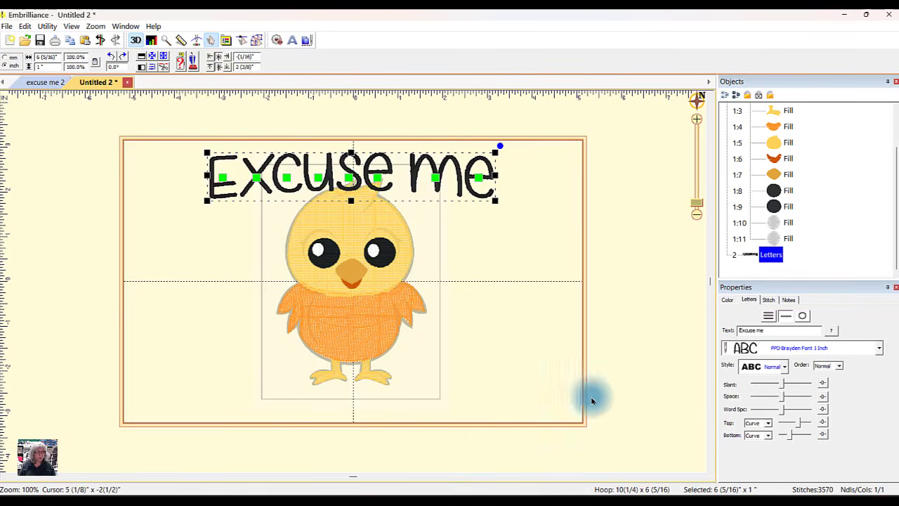
click(513, 316)
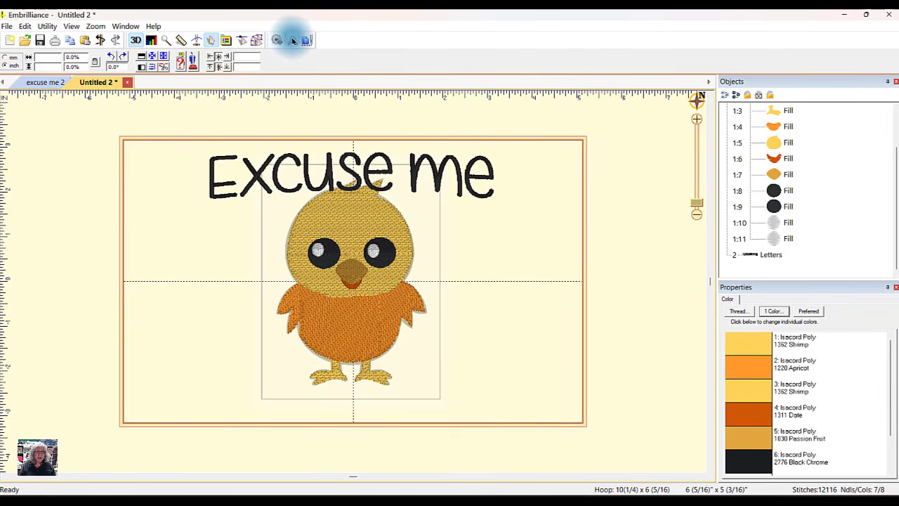
- Add a second lettering object reading ""My" feeder is empty" and adjust its top and bottom edge curves
click(292, 40)
double_click(745, 330)
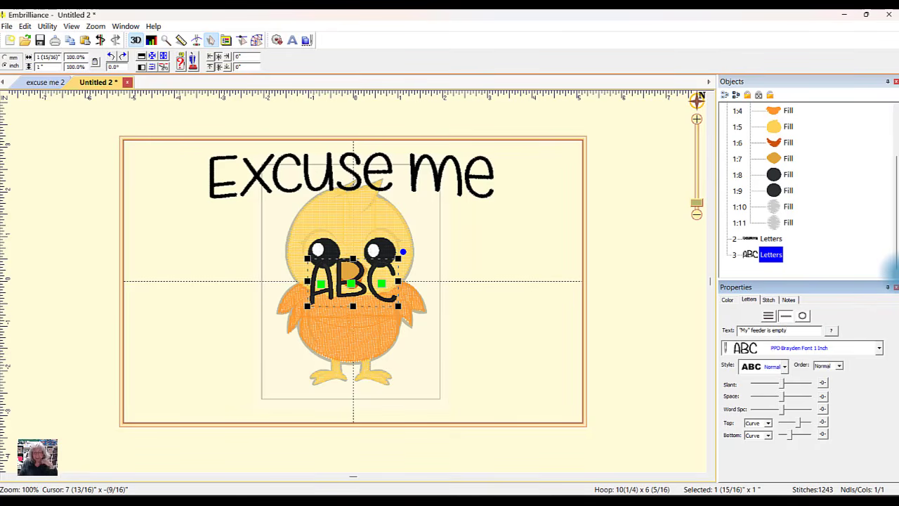
key(Return)
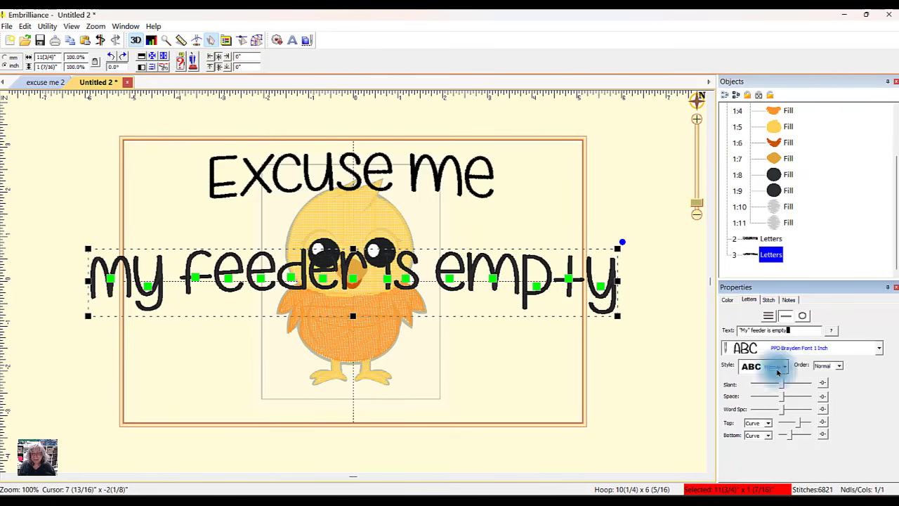
mouse_move(791, 437)
mouse_down()
mouse_move(813, 434)
mouse_move(792, 426)
mouse_up()
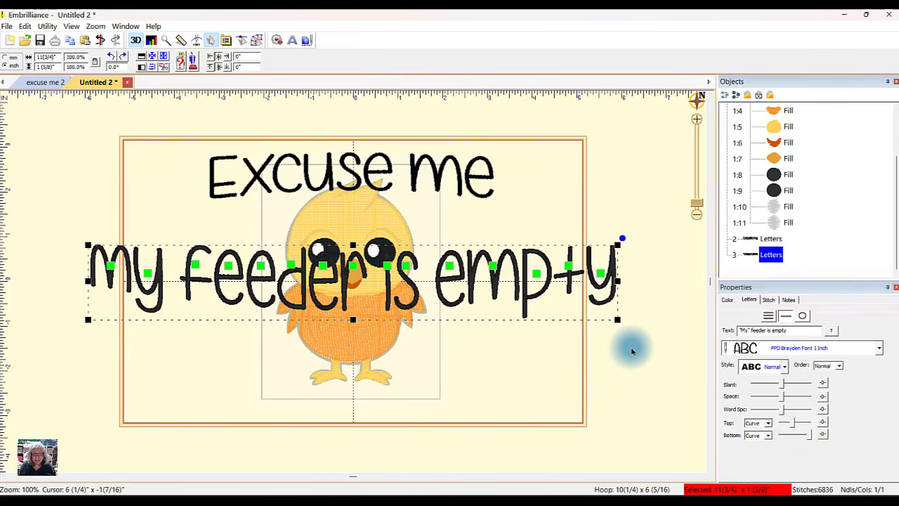
click(622, 333)
click(608, 302)
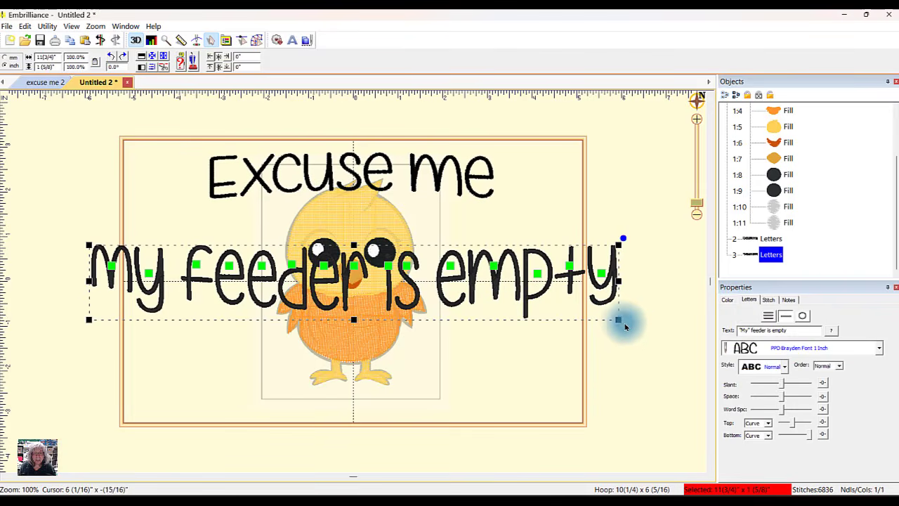
- Scale the "My feeder is empty" lettering to about 67% and place it across the chick's feet inside the hoop
drag(618, 320, 446, 296)
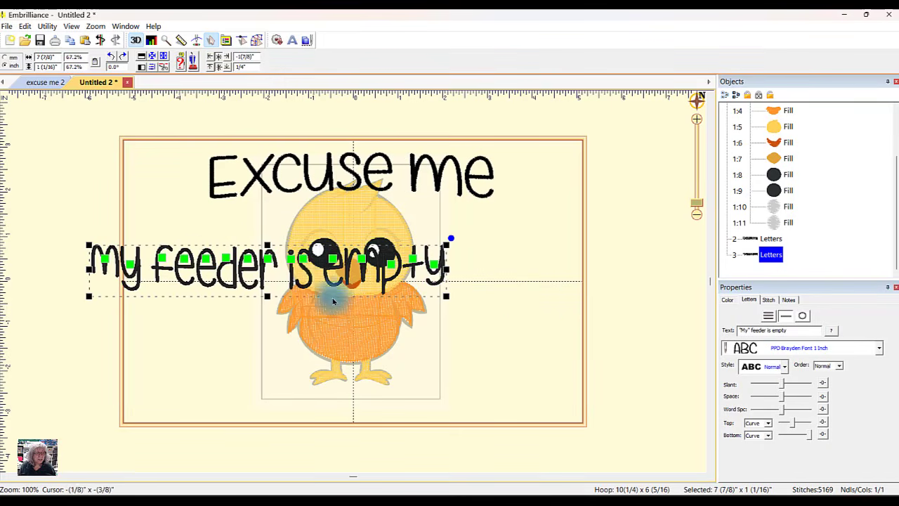
drag(311, 293, 384, 412)
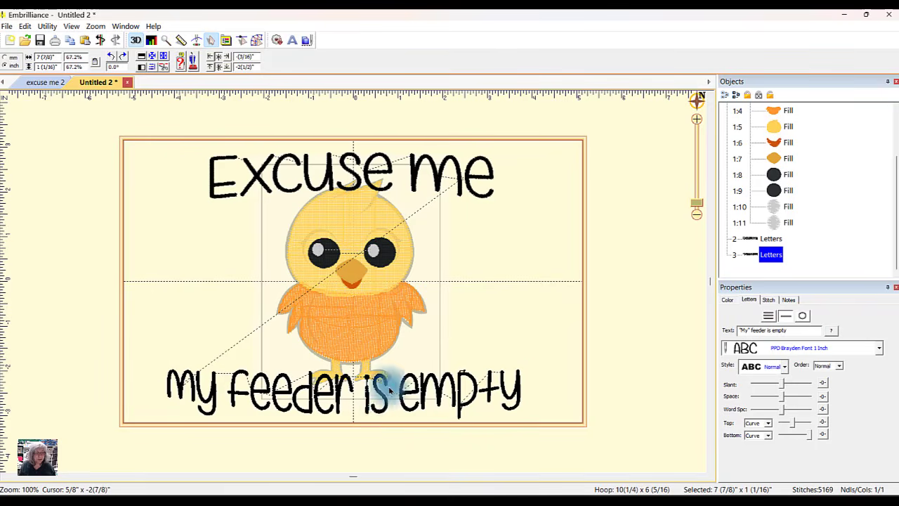
click(438, 343)
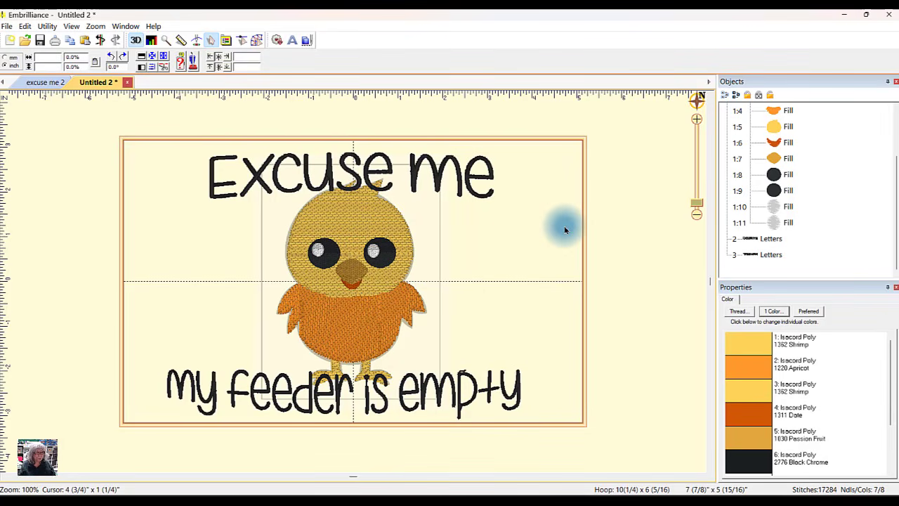
- Nudge the "Excuse me" lettering slightly left, to a horizontal position of about -1/8 inch
click(367, 182)
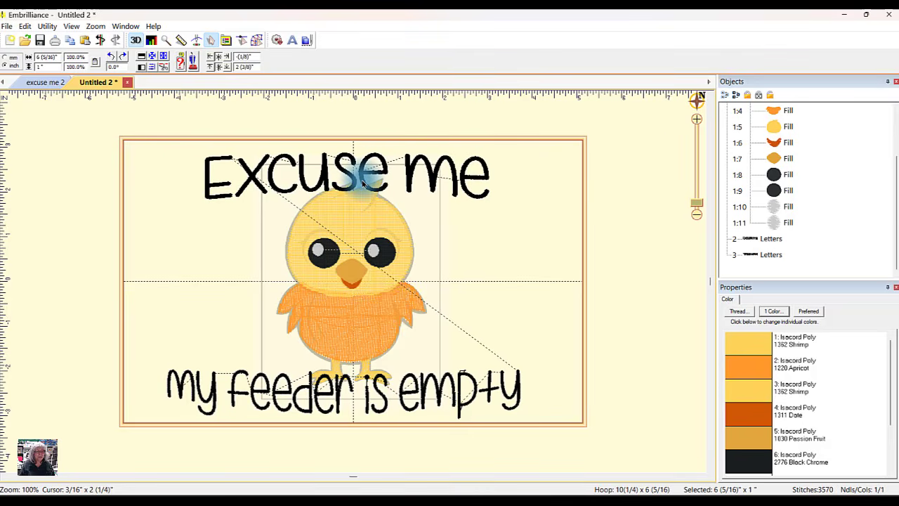
click(657, 156)
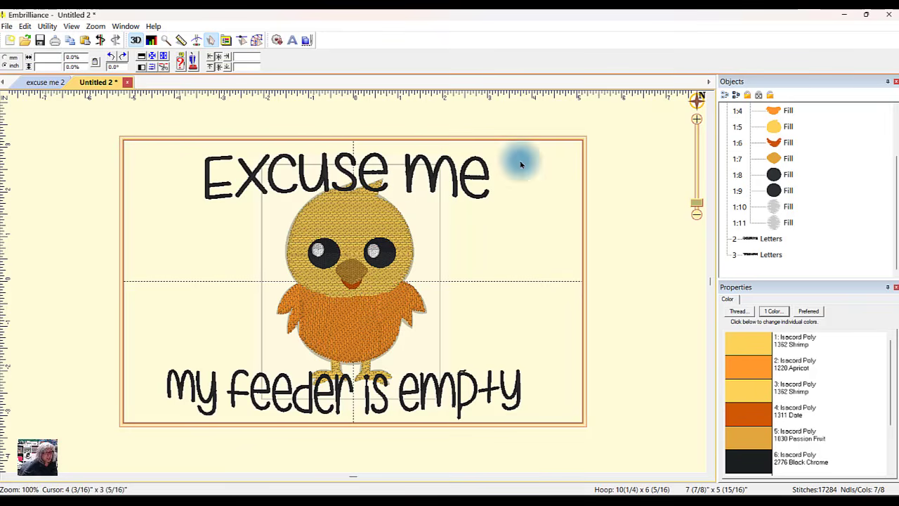
- Select the chick's yellow head fill
click(372, 218)
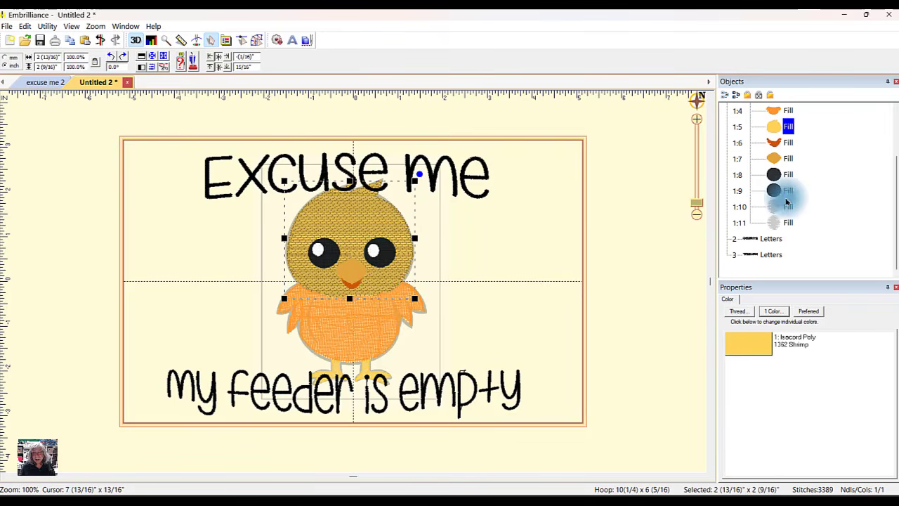